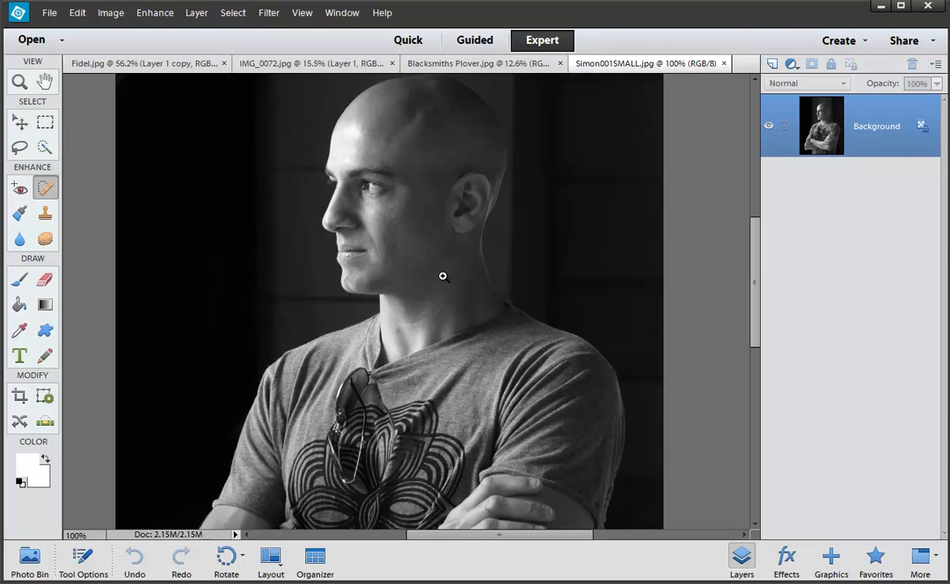
Review the Spot Healing Brush options for retouching the man's portrait
scroll(432, 255, "up", 1)
left_click_drag(386, 250, 405, 284)
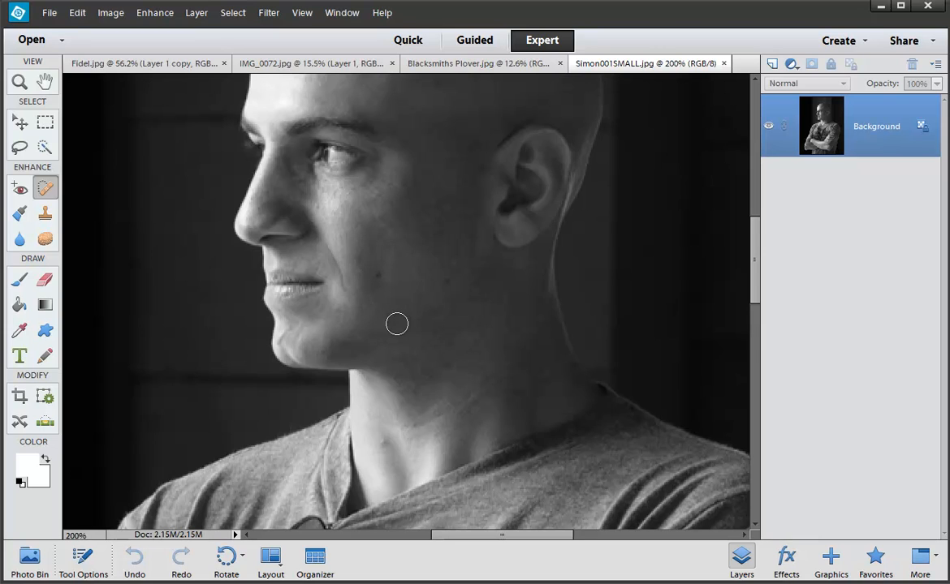
scroll(397, 324, "up", 1)
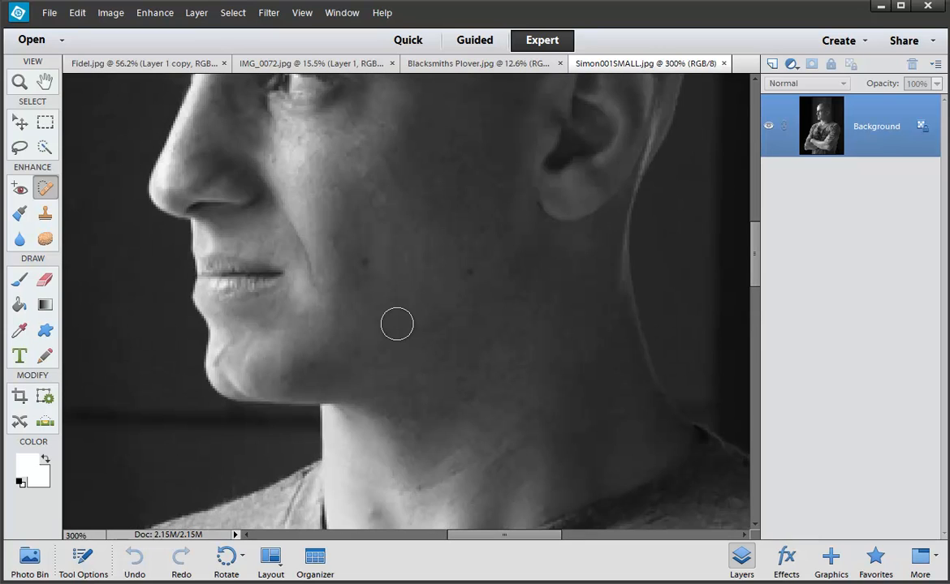
scroll(397, 324, "down", 2)
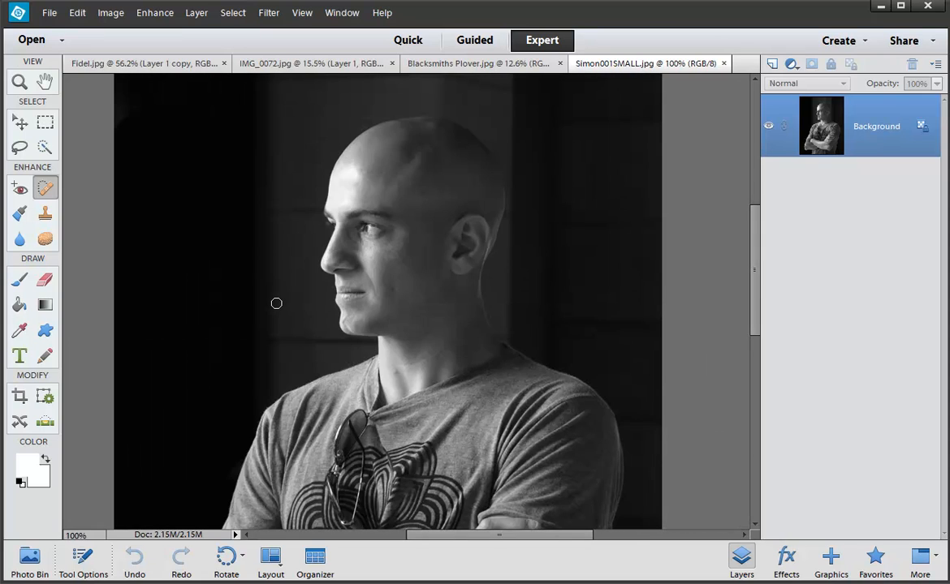
left_click(46, 191)
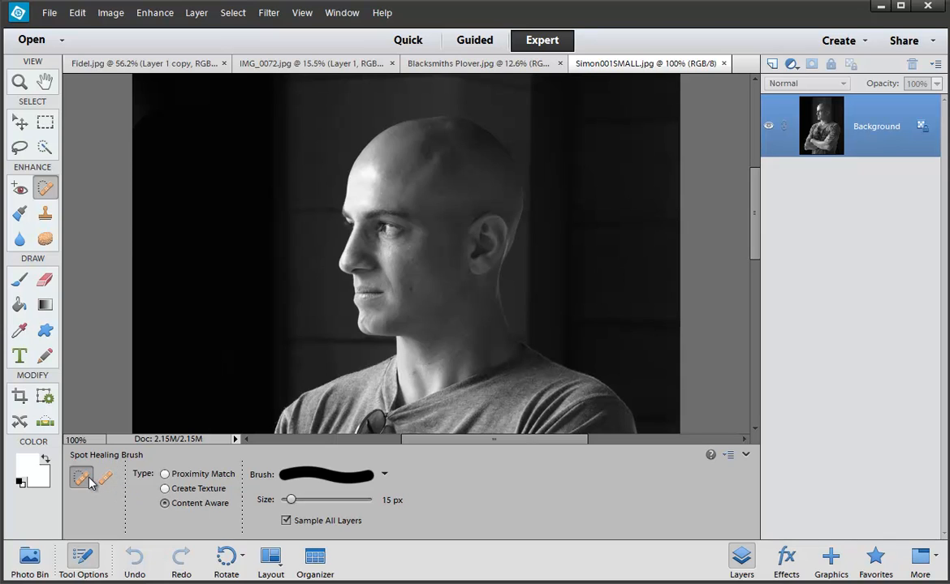
left_click(82, 562)
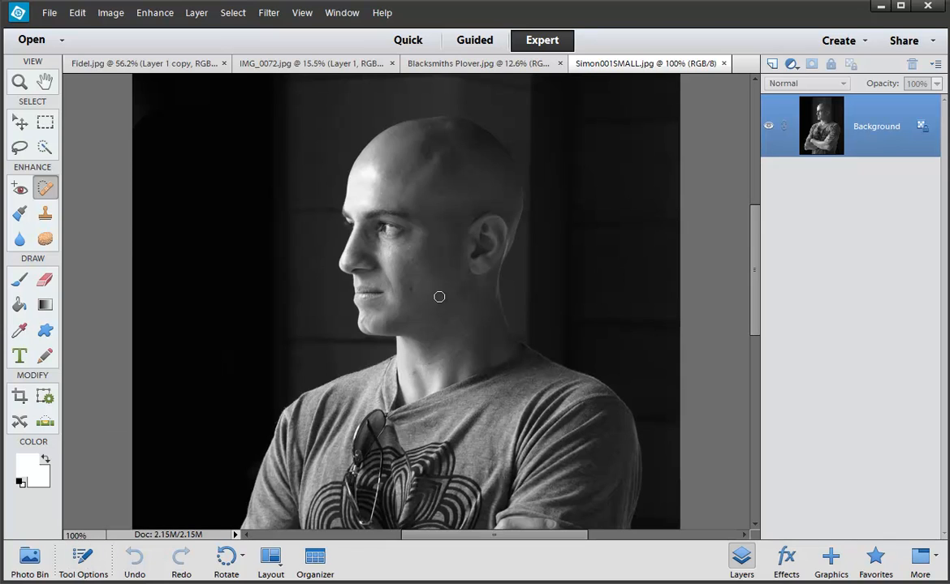
Show the Navigator and enlarge it so its preview of the portrait is bigger
key("ctrl+equal")
key("ctrl+equal")
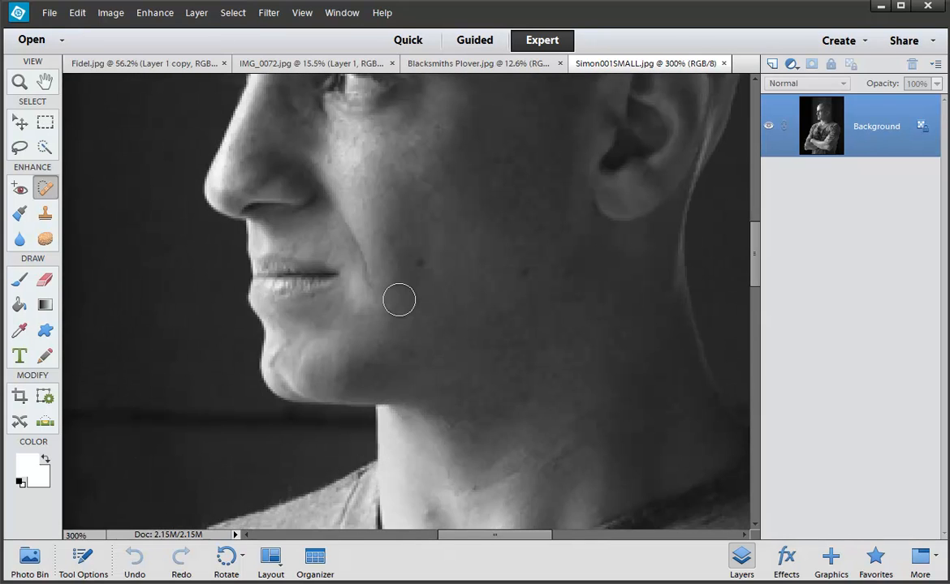
left_click_drag(454, 361, 399, 393)
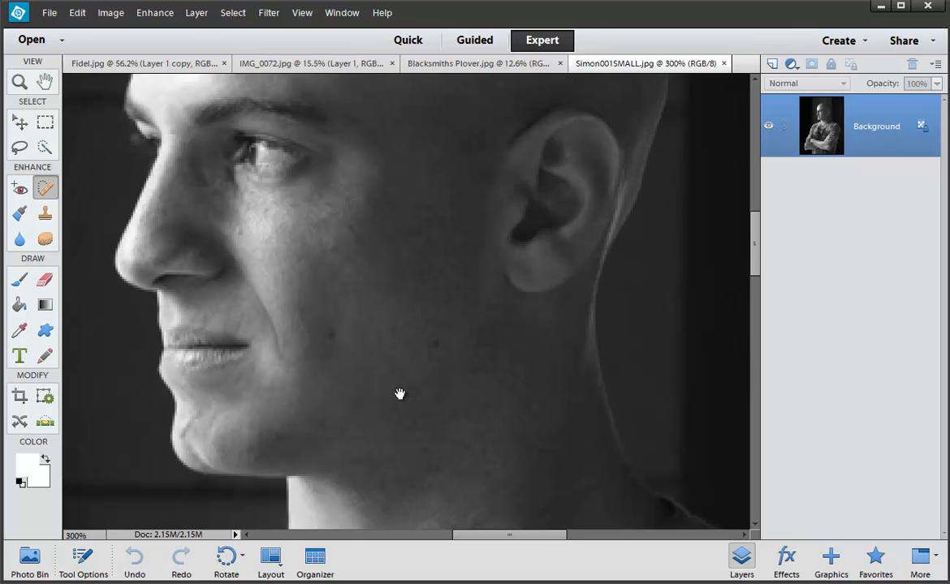
left_click(340, 13)
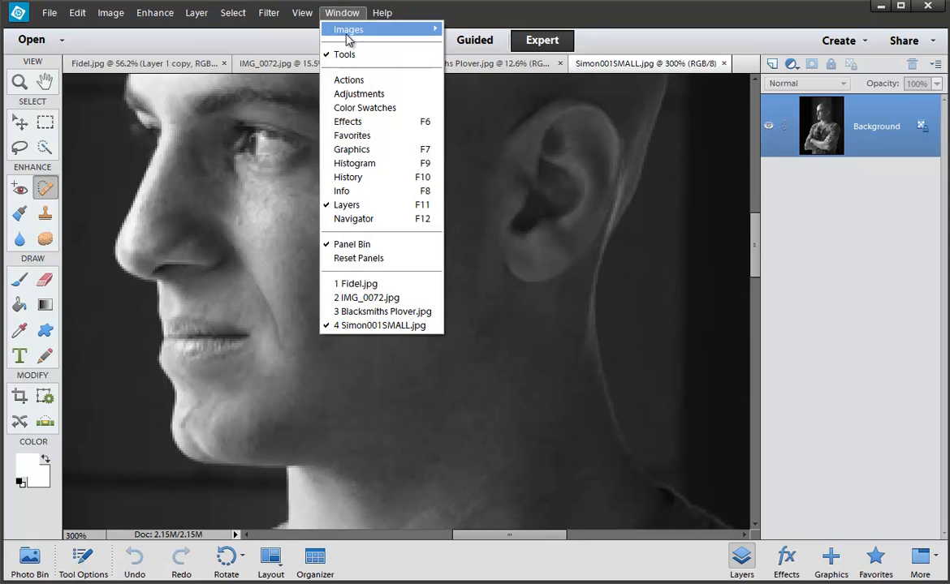
left_click(357, 218)
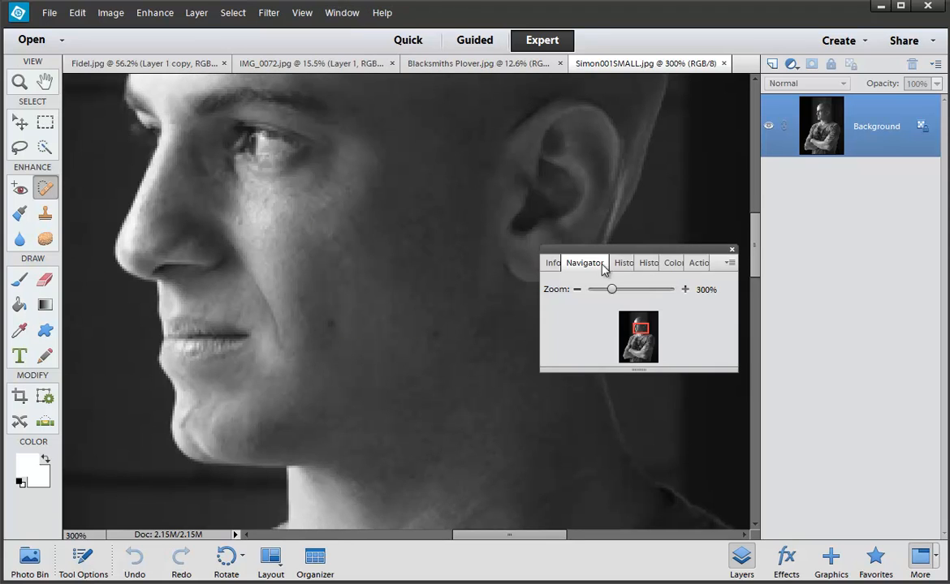
left_click_drag(604, 269, 694, 50)
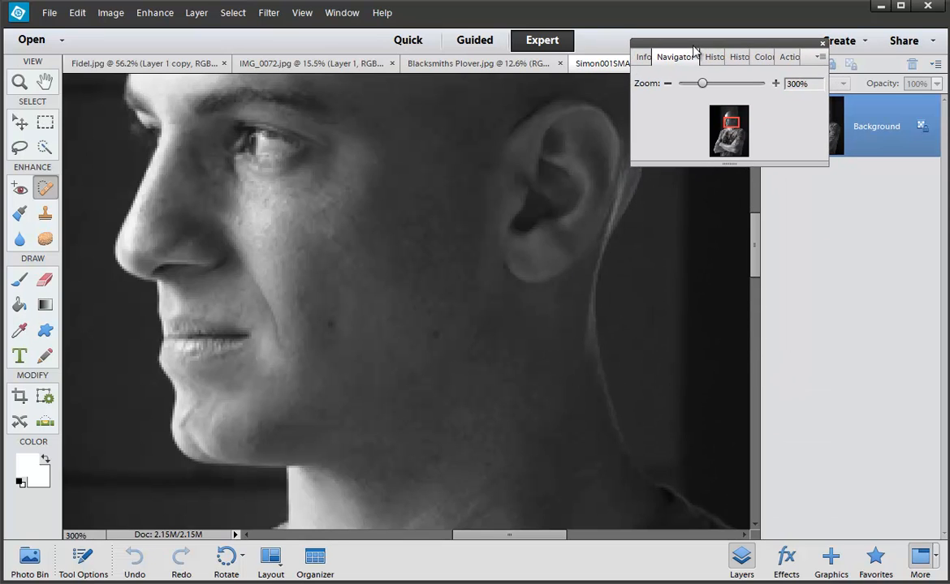
left_click_drag(827, 164, 915, 378)
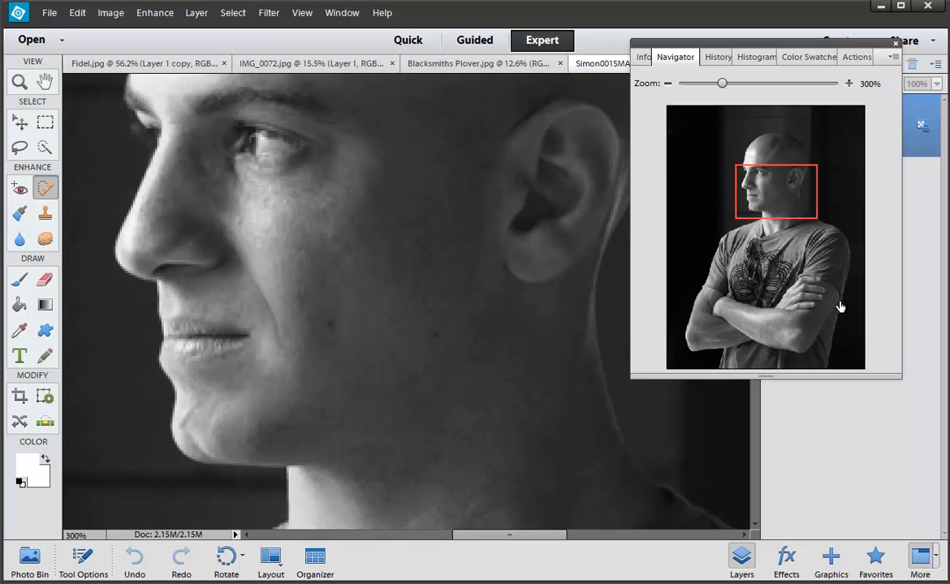
Examine the man's face and shirt through the Navigator at different magnifications, ending on the face at 300%
left_click_drag(796, 206, 796, 180)
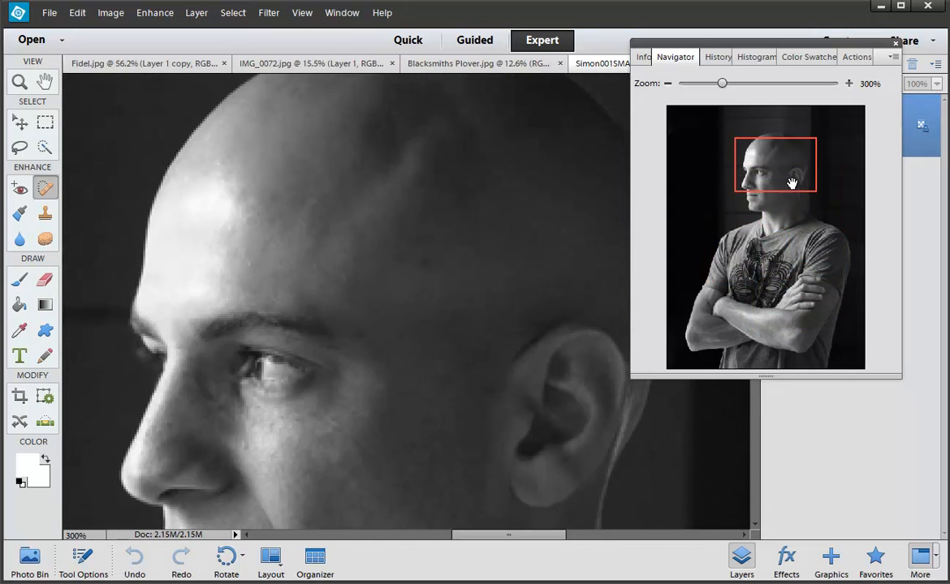
scroll(481, 389, "down", 12)
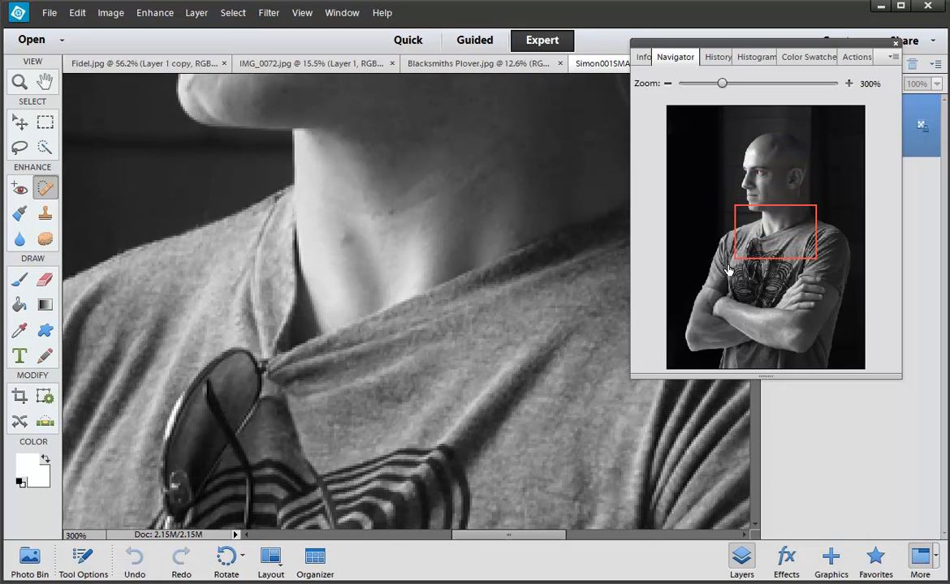
left_click_drag(742, 219, 739, 160)
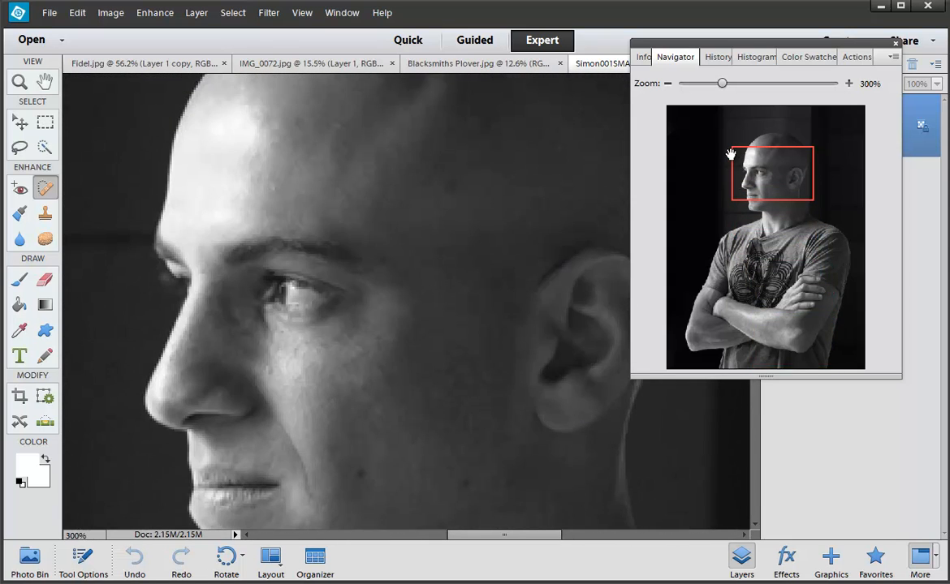
left_click_drag(722, 84, 784, 84)
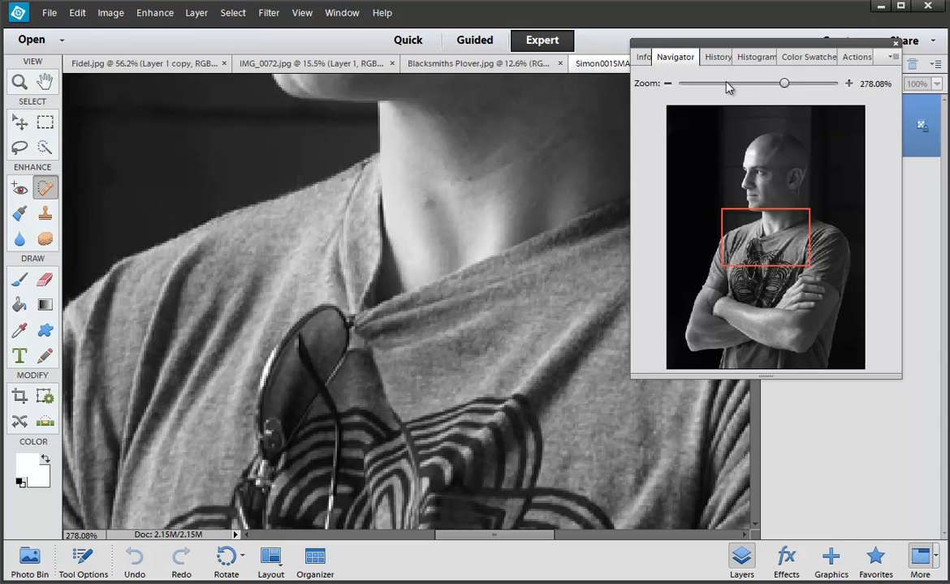
key("ctrl+0")
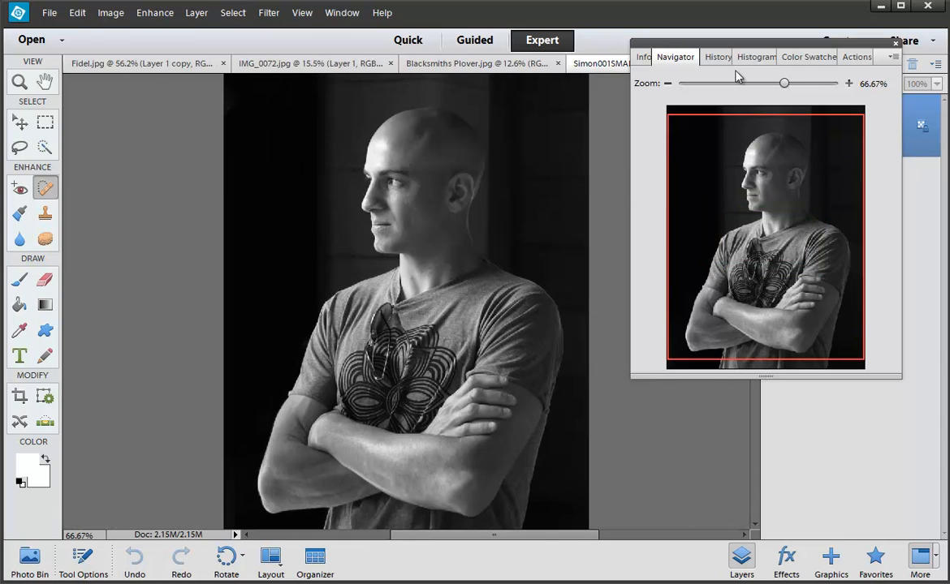
key("ctrl+equal")
key("ctrl+equal")
key("ctrl+equal")
left_click_drag(776, 239, 771, 175)
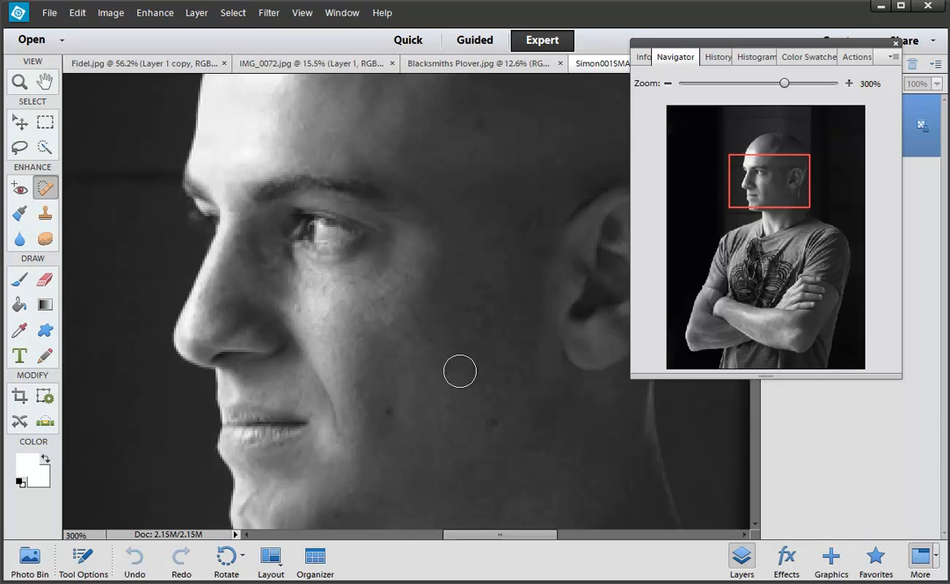
Heal the dark moles on the man's cheek with a smaller Spot Healing Brush
left_click_drag(460, 371, 411, 307)
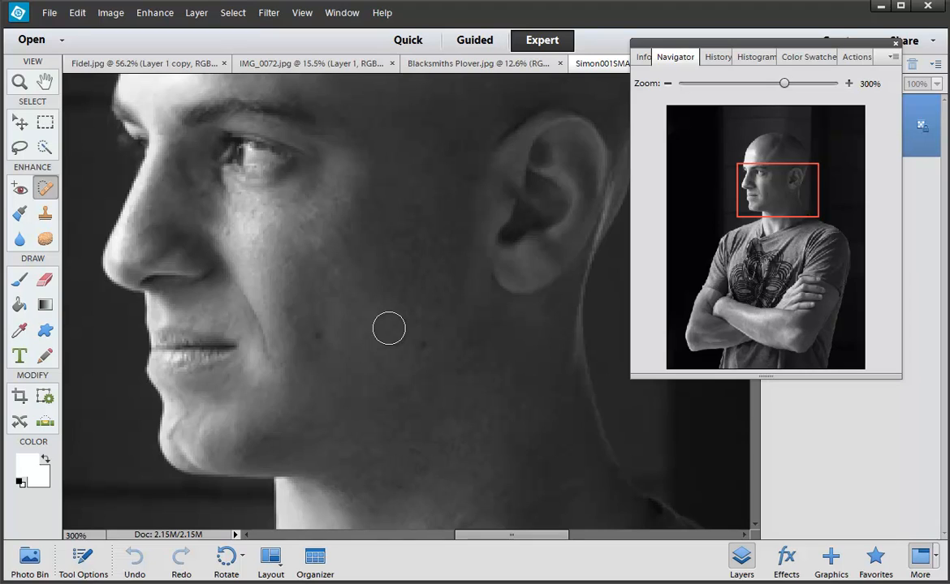
key("bracketleft")
key("bracketleft")
key("bracketleft")
key("bracketleft")
key("bracketright")
key("bracketright")
key("bracketright")
left_click(319, 335)
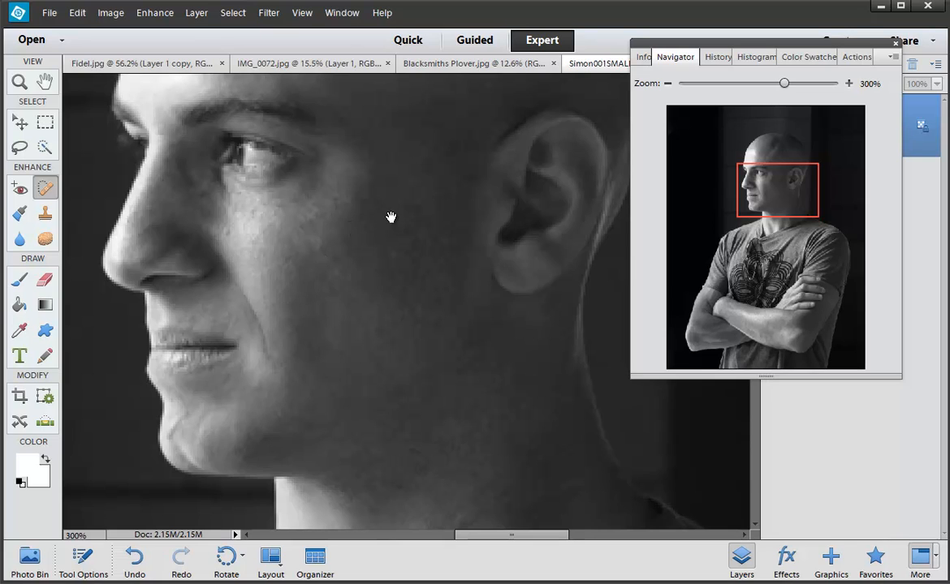
Heal the spots on the man's forehead and scalp and the vein running up from the temple
left_click_drag(391, 217, 339, 460)
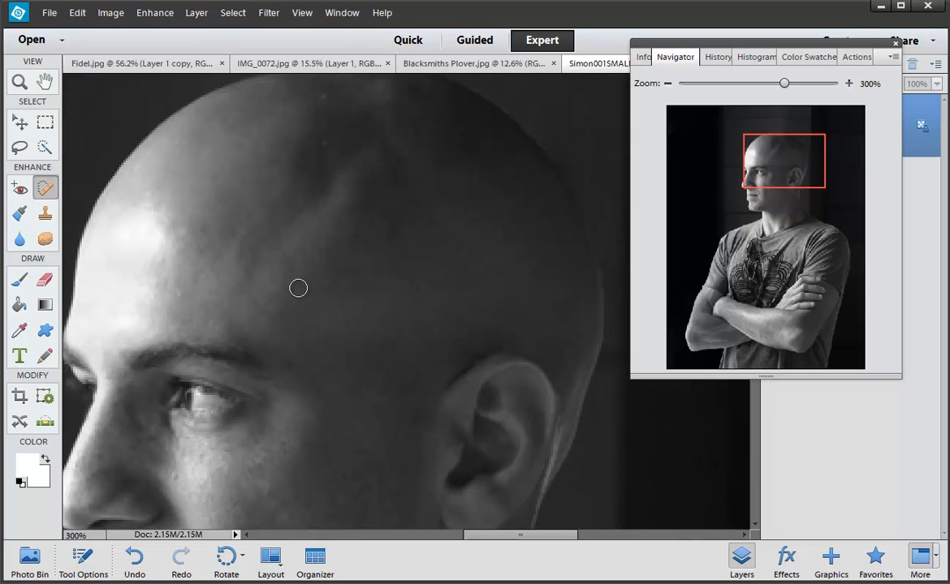
left_click(189, 214)
left_click(325, 98)
left_click_drag(291, 254, 344, 190)
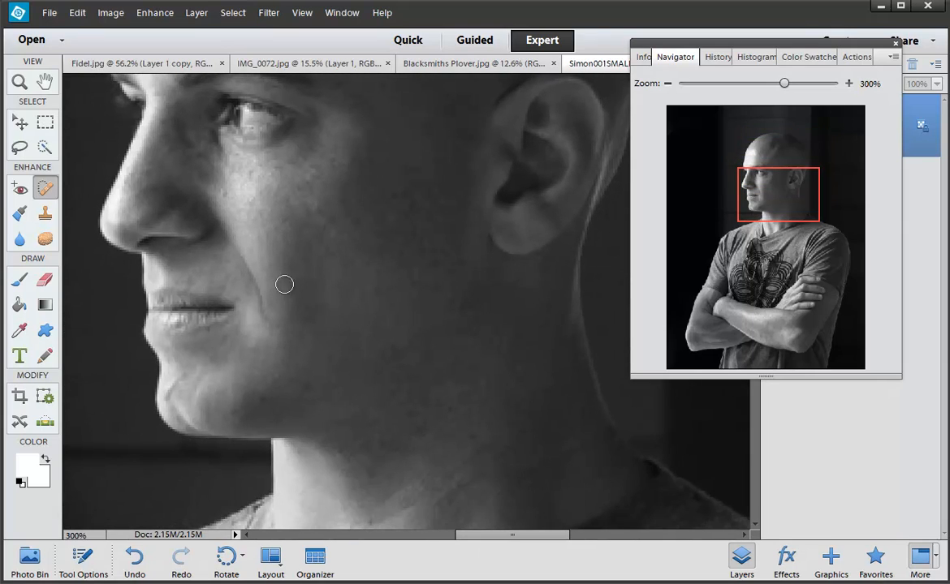
Heal the smile line between the man's nose and mouth corner, undoing the first stroke and retracing it upward
left_click_drag(226, 244, 263, 315)
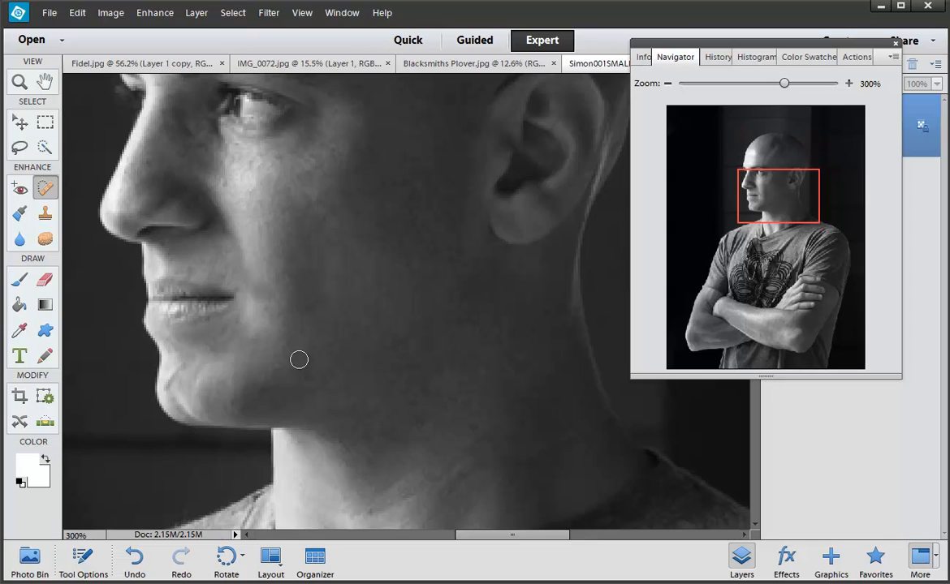
key("ctrl+z")
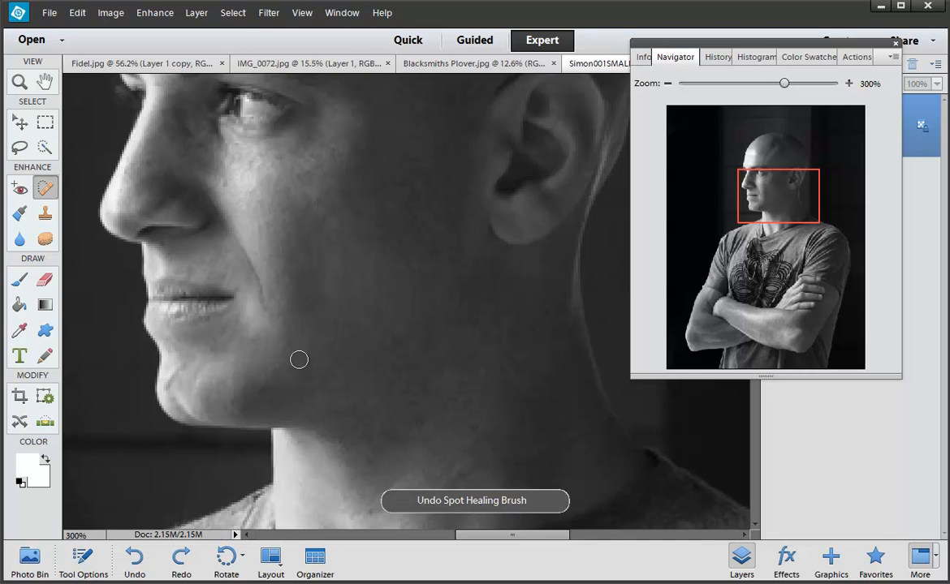
left_click_drag(263, 307, 209, 214)
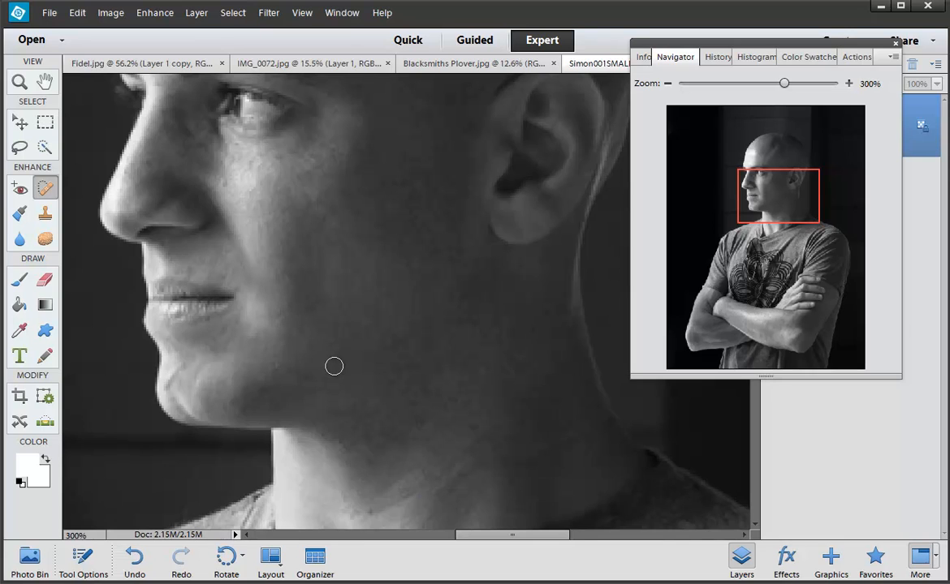
key("ctrl+minus")
key("ctrl+minus")
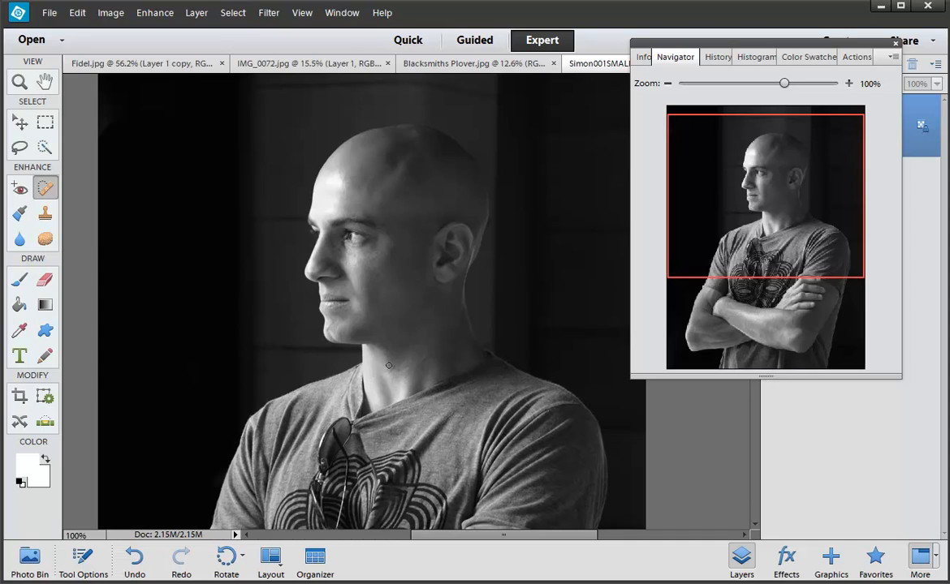
scroll(388, 366, "down", 1)
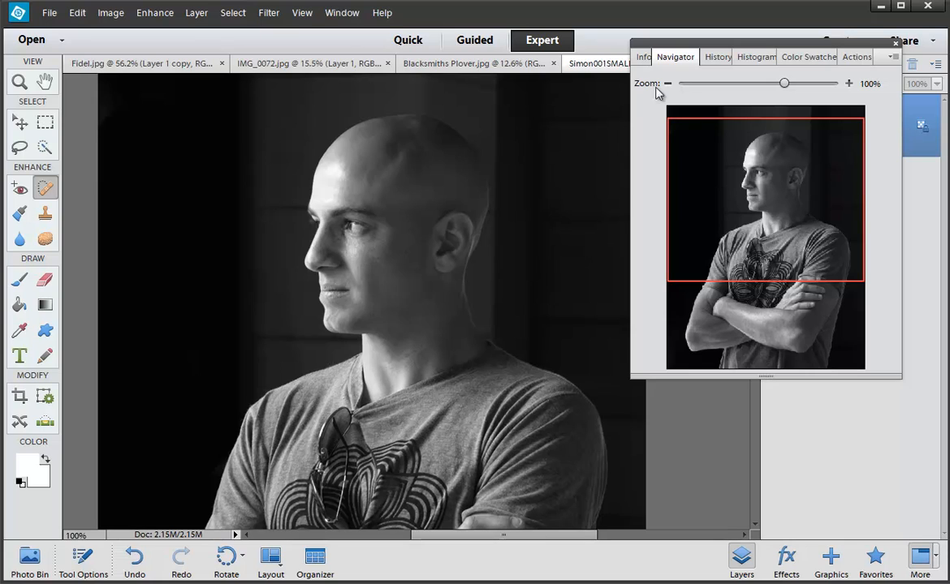
Switch to the woman's portrait in IMG_0072.jpg and duplicate Layer 1
left_click_drag(694, 49, 718, 26)
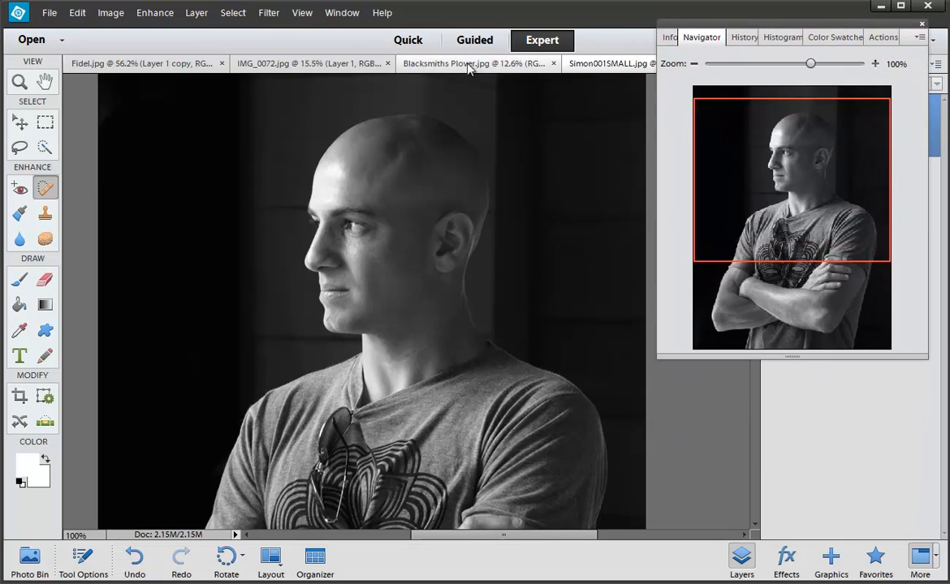
left_click(323, 63)
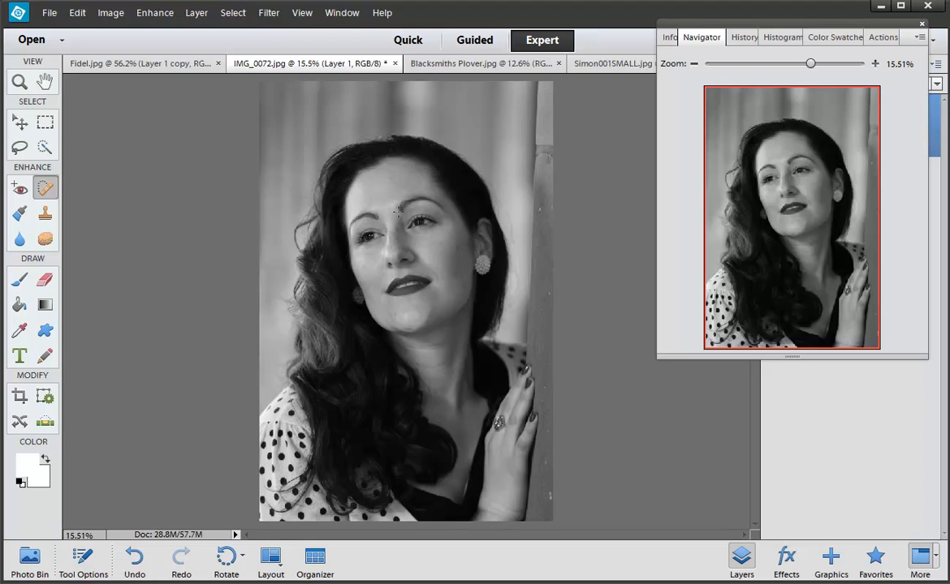
key("ctrl+plus")
key("ctrl+plus")
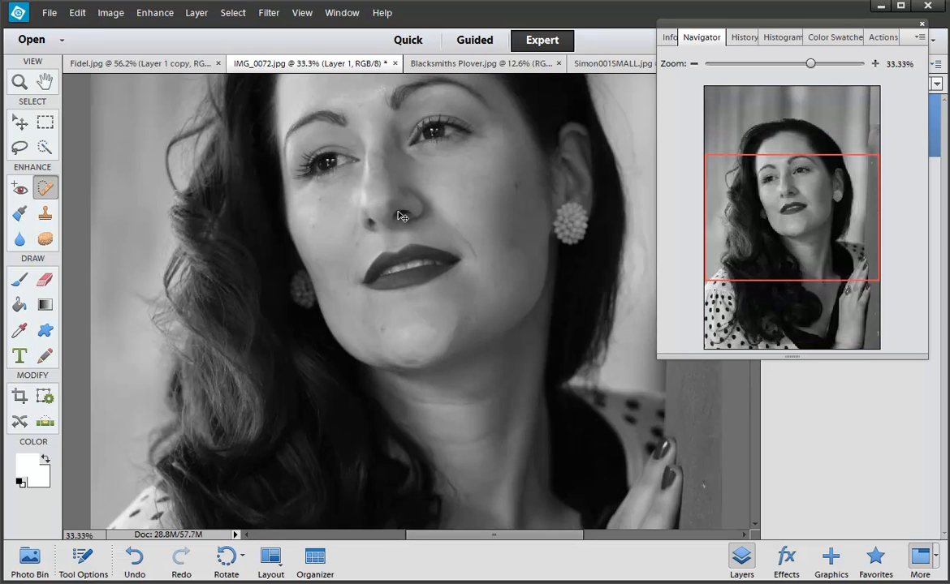
key("ctrl+plus")
left_click_drag(486, 218, 468, 299)
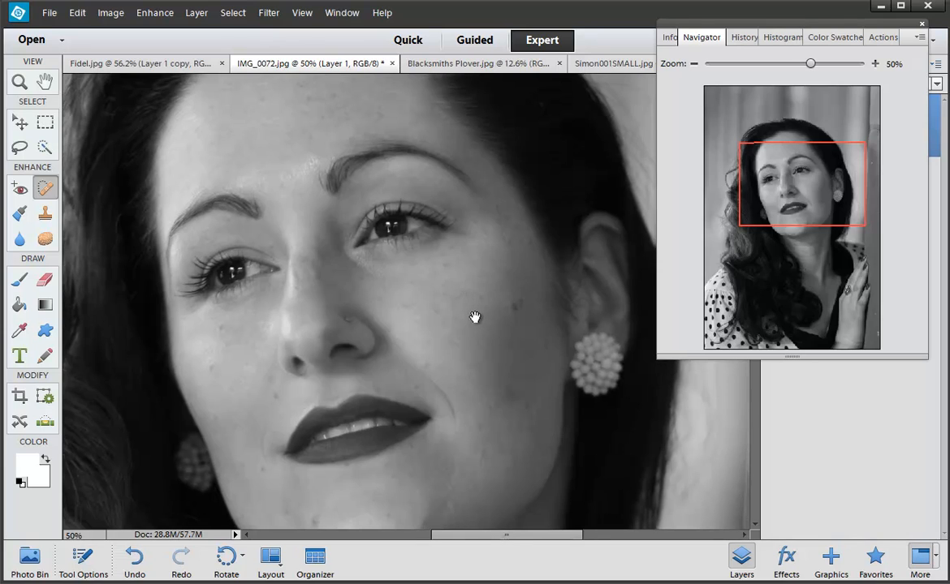
mouse_move(475, 318)
left_mouse_down()
mouse_move(448, 295)
mouse_move(476, 310)
left_mouse_up()
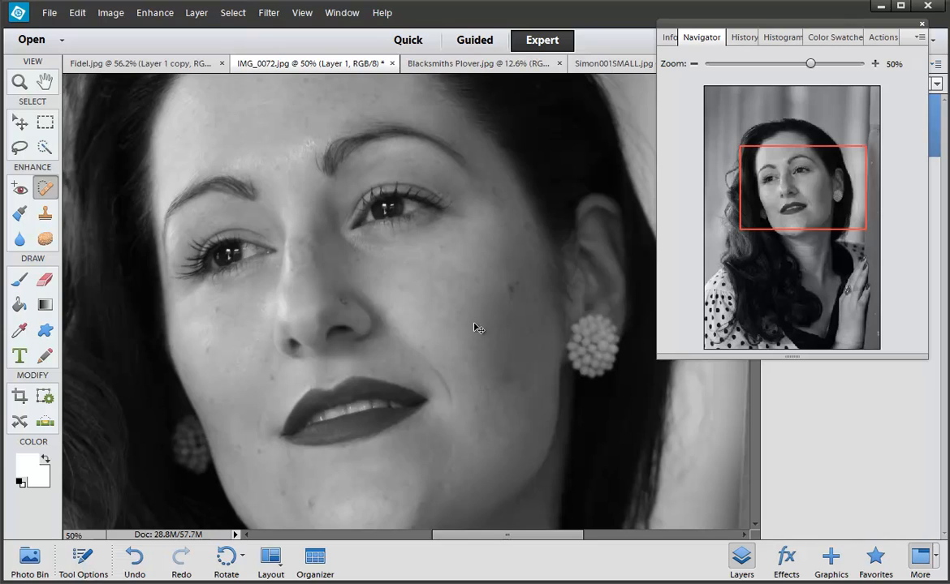
key("ctrl+j")
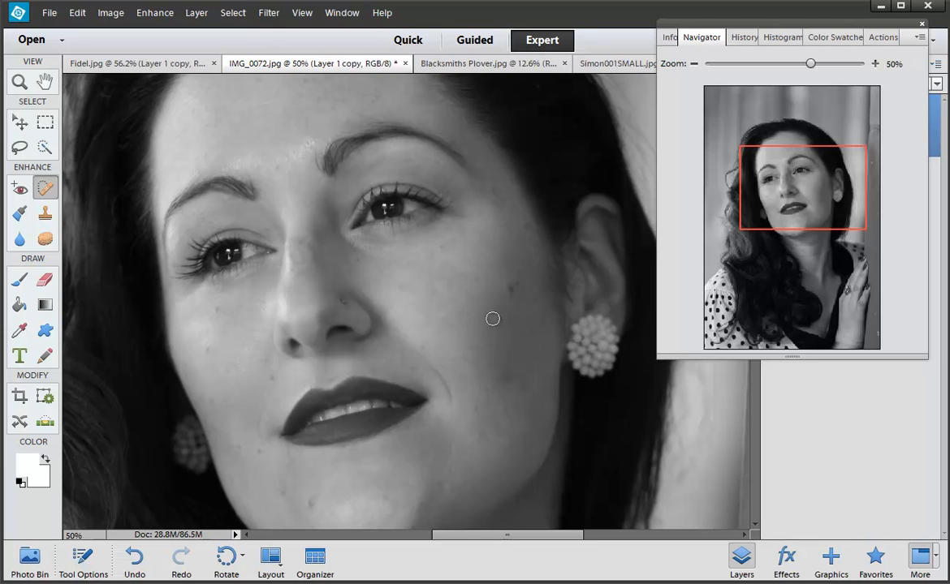
Heal the moles and small spots on both of the woman's cheeks with the Spot Healing Brush
left_click_drag(513, 284, 515, 286)
left_click(436, 260)
left_click(213, 318)
scroll(218, 311, "down", 1)
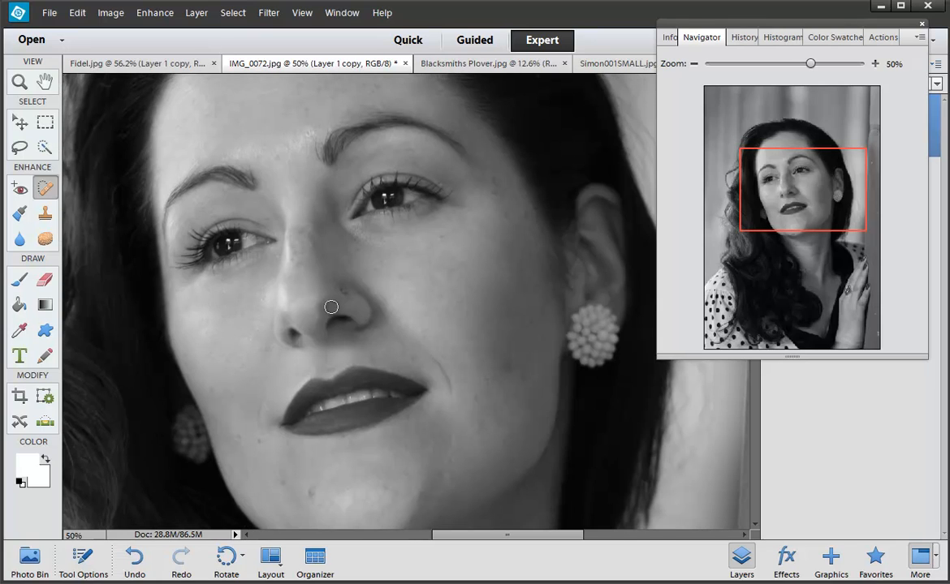
left_click(237, 405)
left_click(213, 393)
scroll(259, 439, "down", 1)
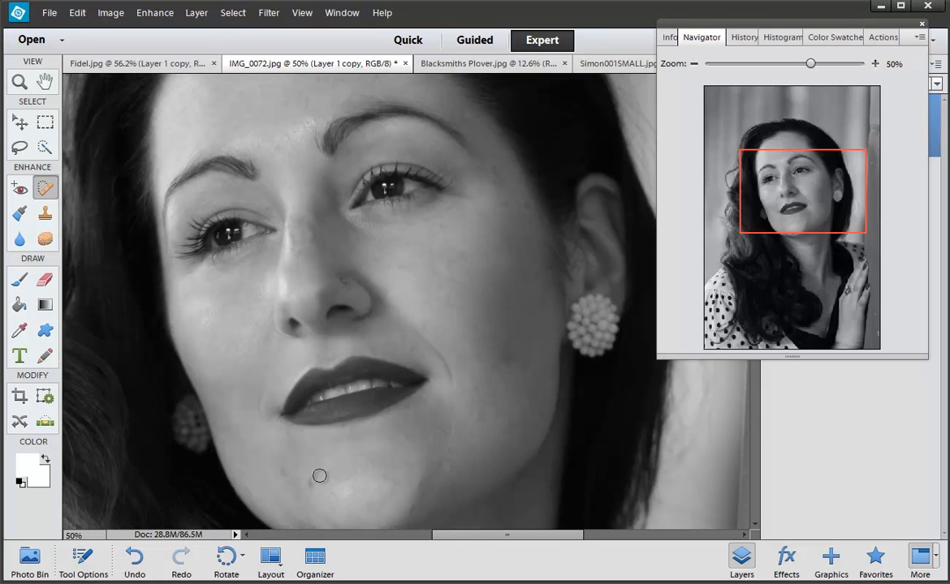
Heal the dark spots on the woman's chin below the lips
left_click(307, 482)
left_click(283, 473)
left_click_drag(283, 473, 281, 465)
scroll(280, 454, "down", 1)
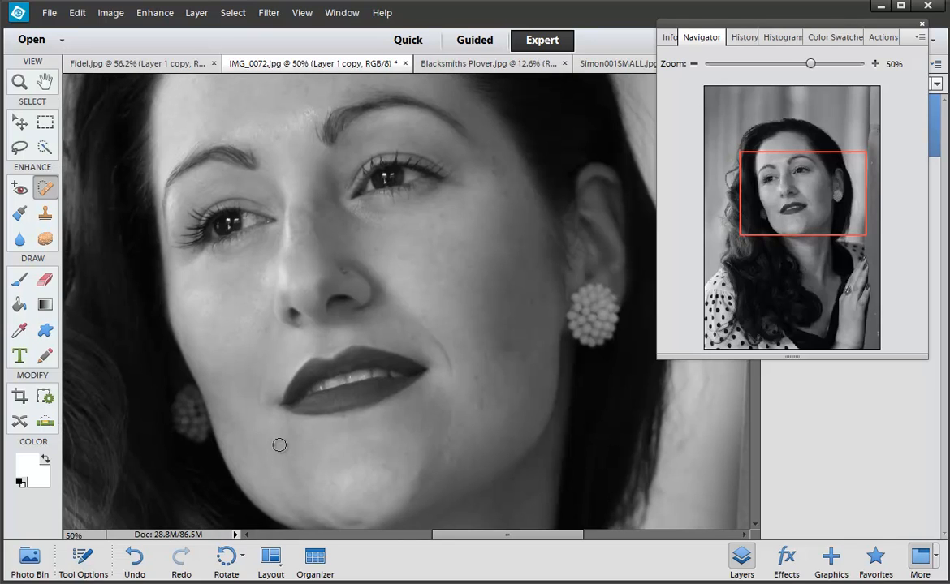
Heal the small dark spots on the woman's cheek on the earring side of her face
left_click(477, 380)
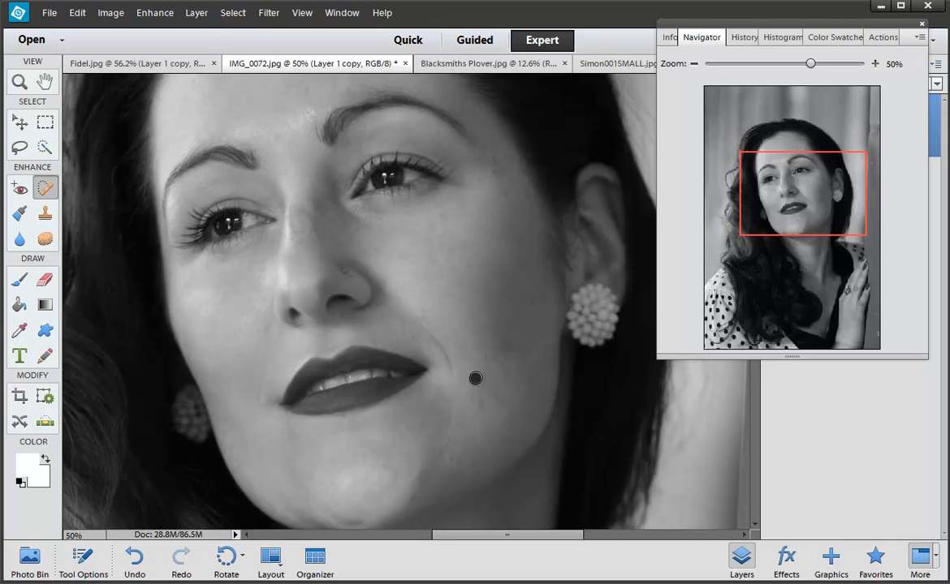
left_click(503, 344)
left_click(524, 194)
scroll(410, 256, "down", 1)
left_click(402, 250)
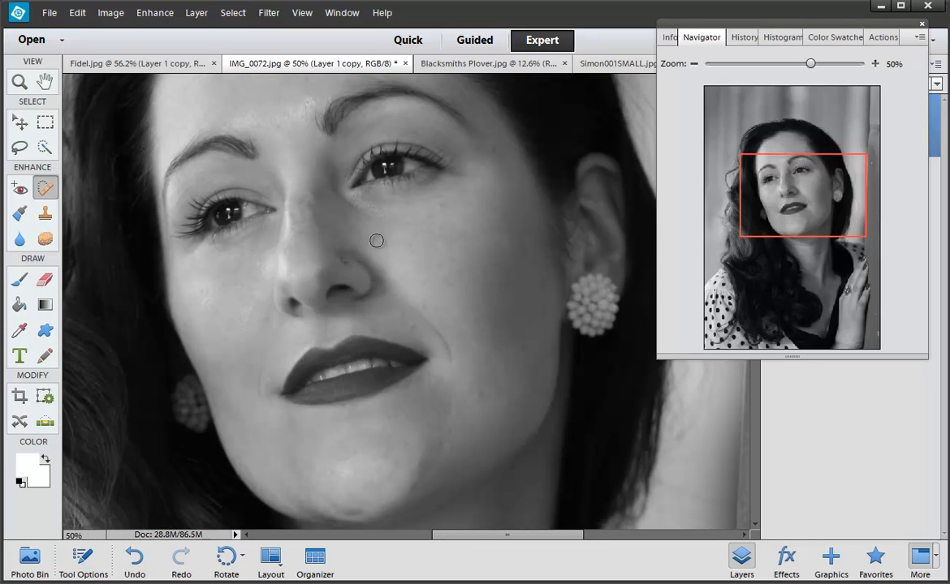
Heal the small marks along the shaded side of the woman's nose, above the nostril
left_click(346, 230)
left_click(354, 217)
left_click(341, 213)
scroll(334, 216, "down", 1)
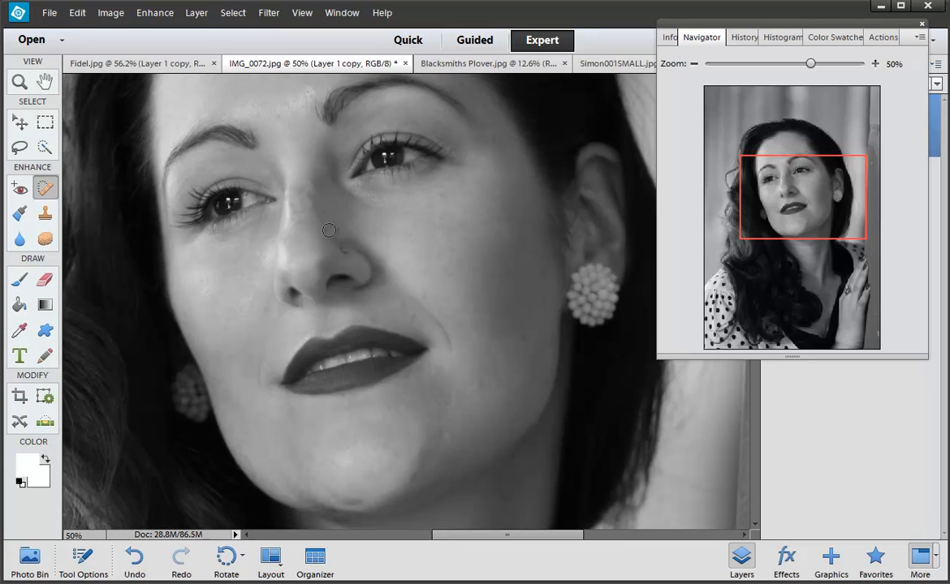
Heal the remaining spots on the woman's lower cheek and between her nose and the mouth corner
left_click(424, 295)
left_click(479, 387)
scroll(481, 384, "down", 1)
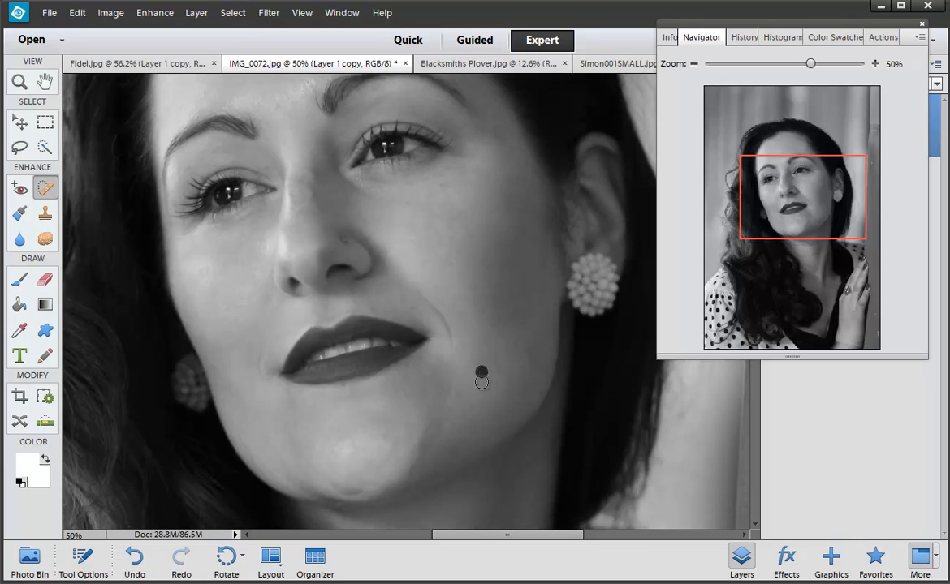
left_click(493, 374)
scroll(494, 375, "down", 1)
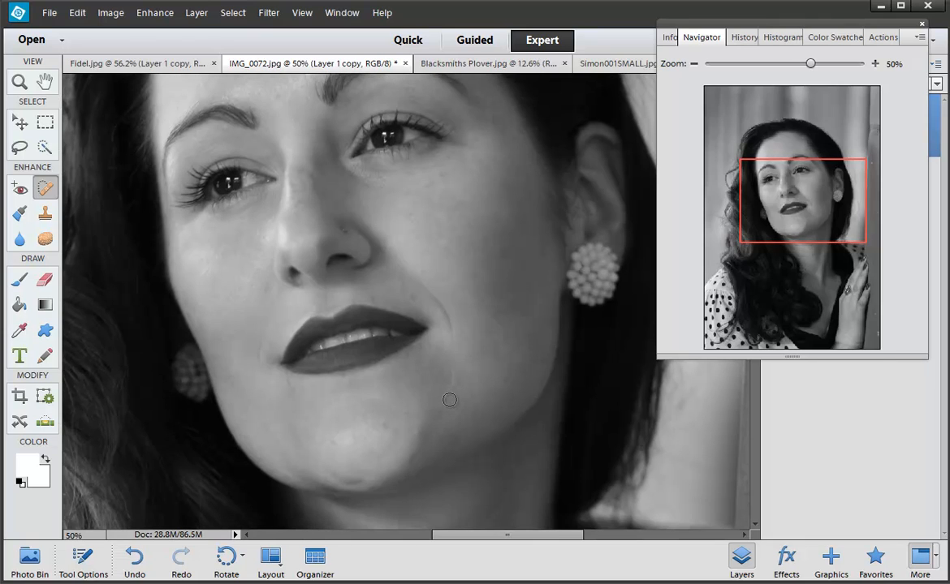
scroll(422, 402, "down", 1)
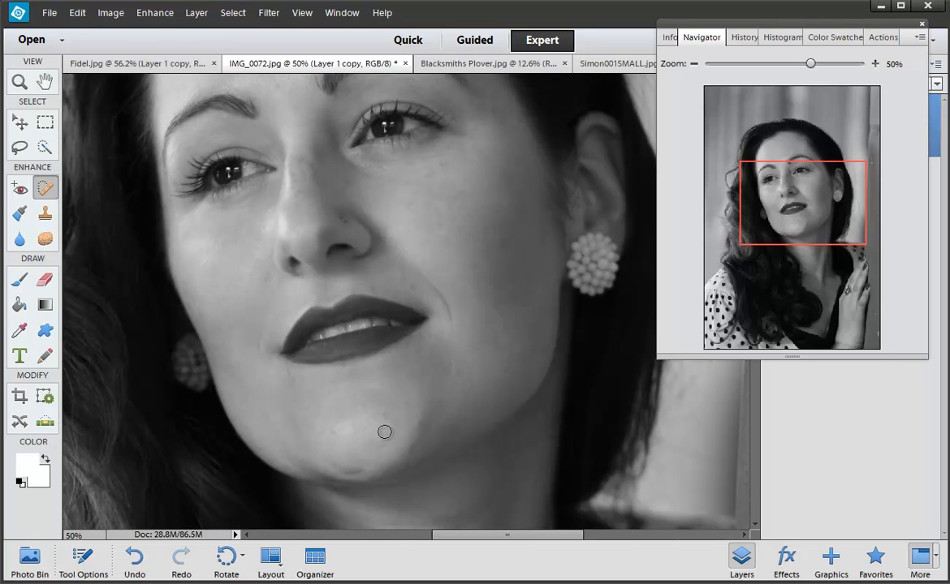
left_click(412, 287)
left_click(372, 288)
Move the Navigator clear of the layer list and toggle Layer 1 copy's visibility to compare the retouching with the original
left_click_drag(748, 30, 715, 226)
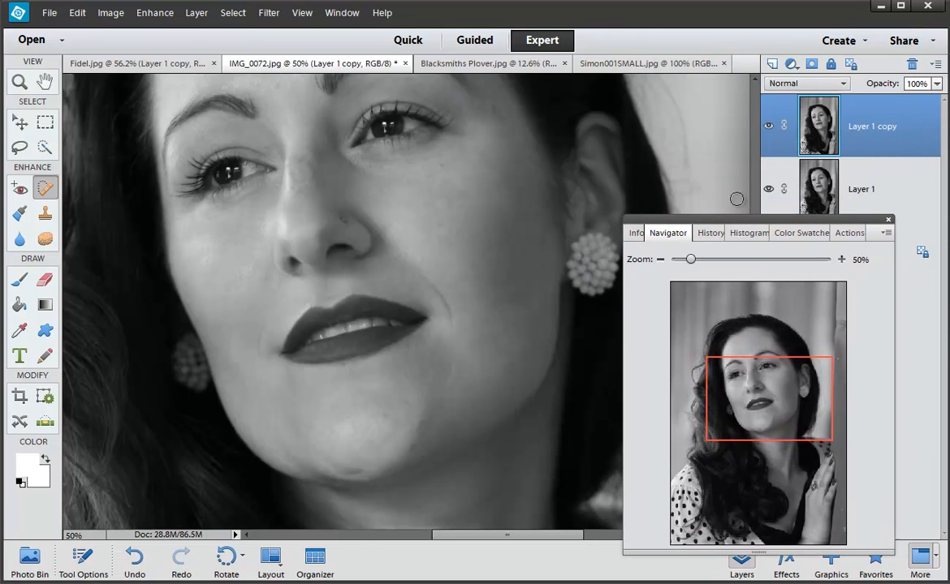
left_click(766, 127)
left_click(769, 128)
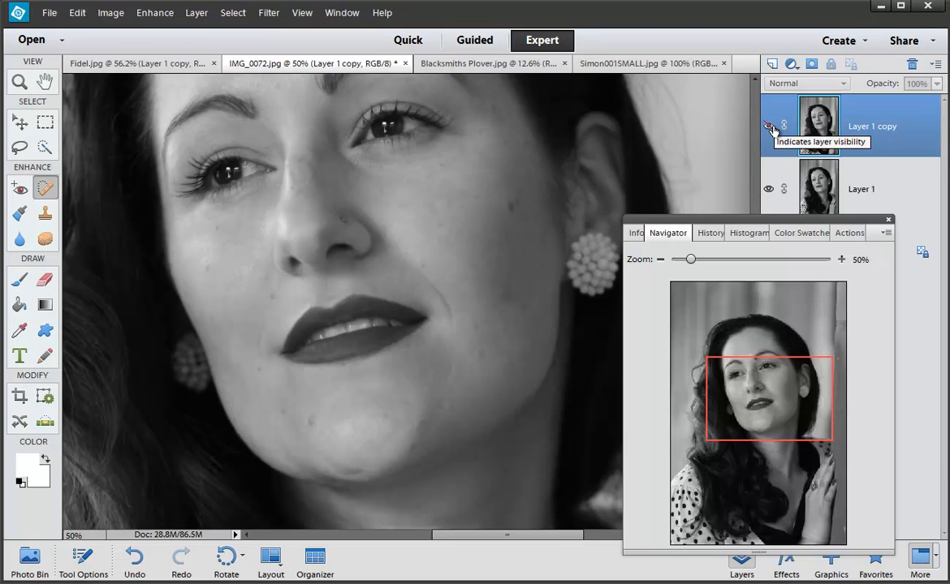
left_click(769, 128)
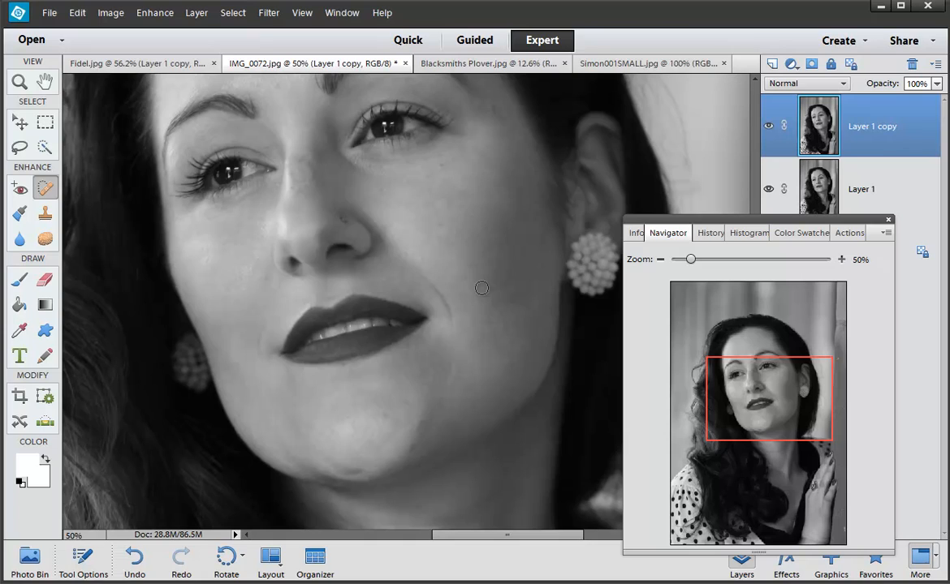
Heal the smile line between nose and mouth corner and the short crease at the opposite corner, and bring the forehead into view
left_click_drag(381, 246, 415, 306)
mouse_move(269, 327)
left_mouse_down()
mouse_move(262, 362)
mouse_move(255, 349)
left_mouse_up()
key("space")
left_click_drag(461, 308, 428, 421)
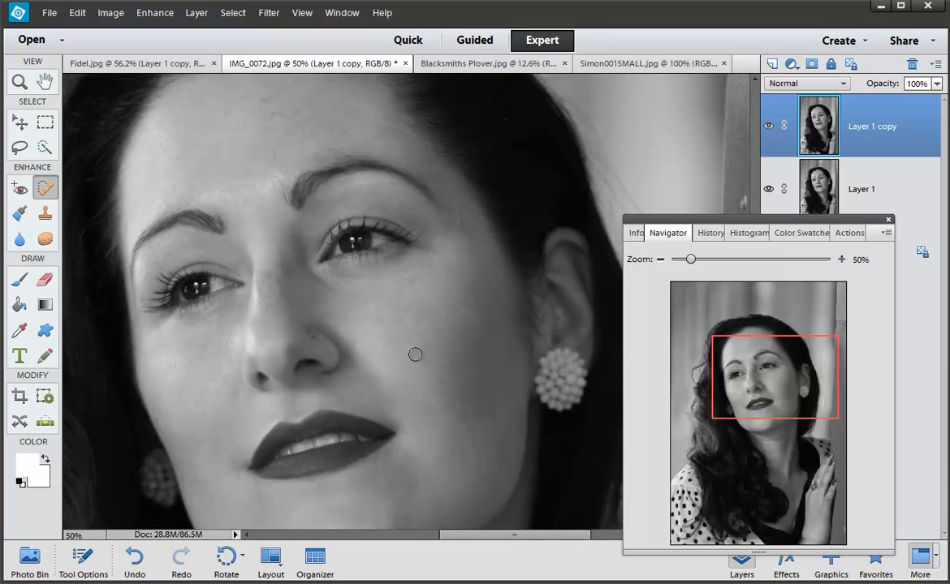
key("space")
left_click_drag(398, 333, 412, 408)
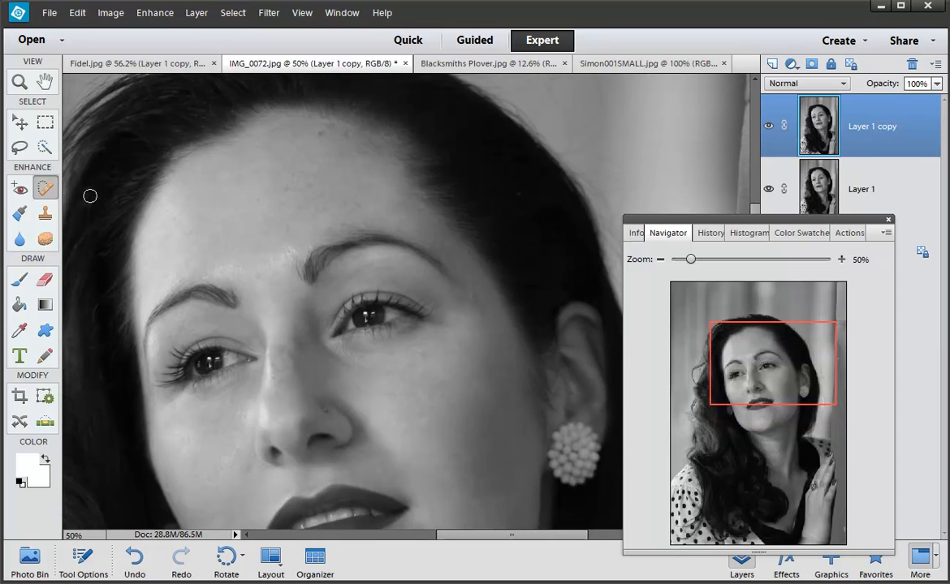
Compare the Spot Healing Brush and Healing Brush options, choose the Healing Brush, and enlarge its brush to 40 px
left_click(45, 188)
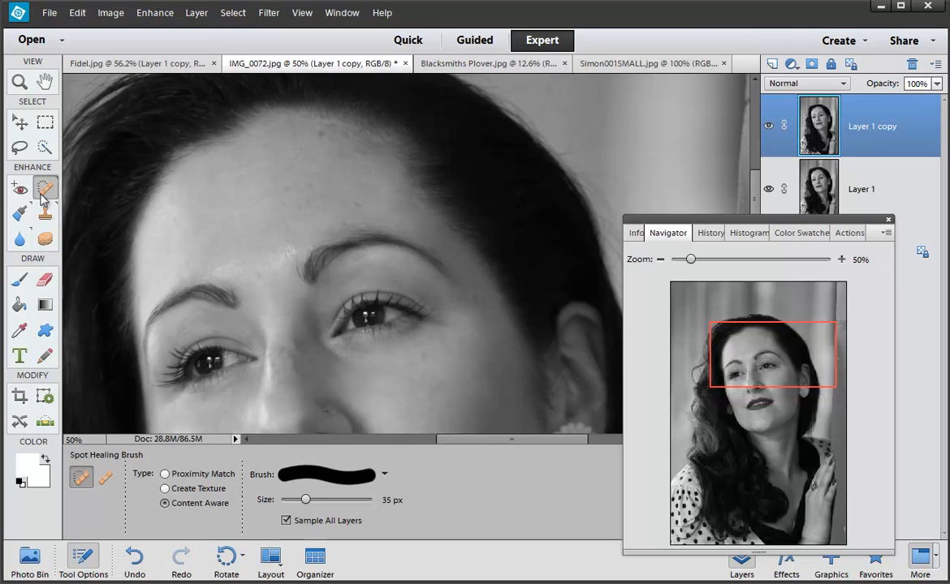
left_click(105, 479)
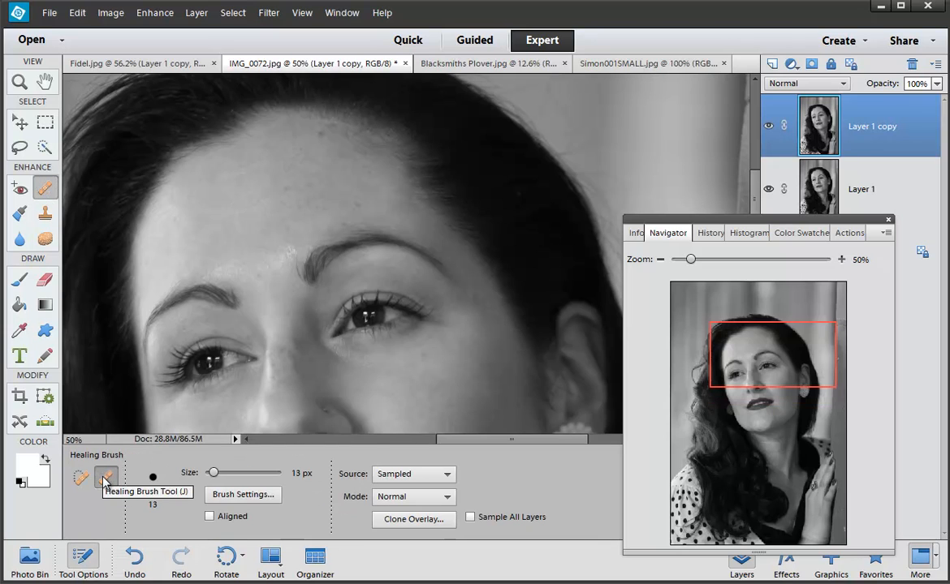
left_click(80, 478)
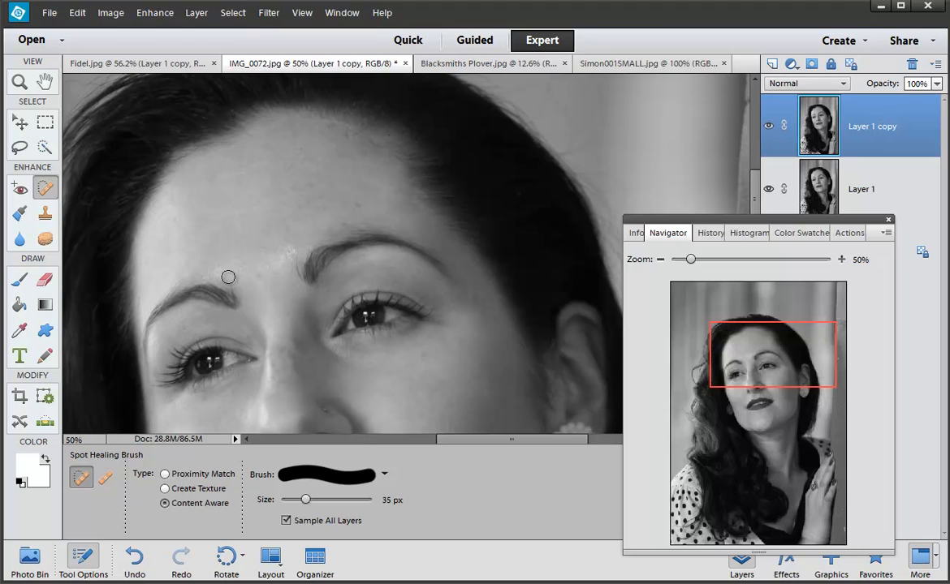
left_click(105, 479)
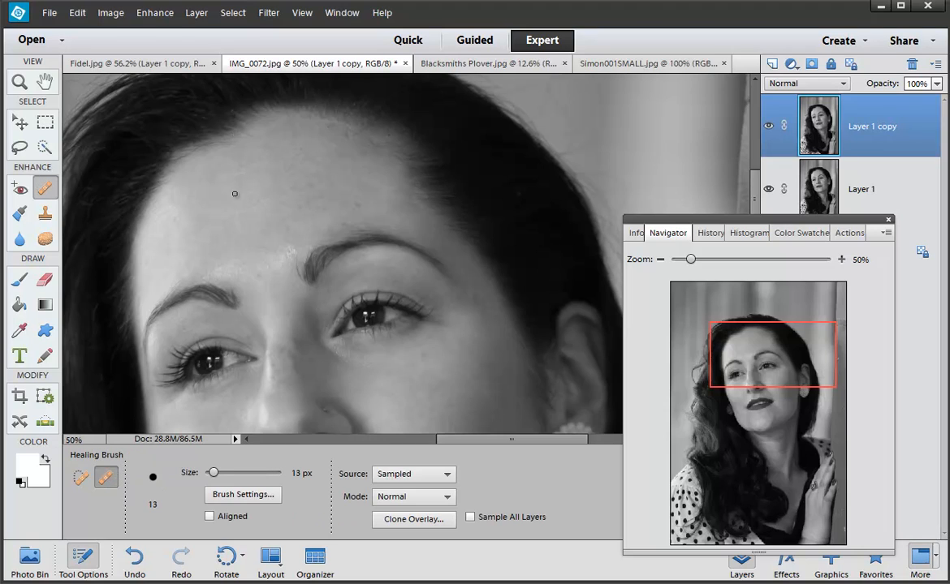
key("bracketright")
key("bracketright")
key("bracketright")
key("bracketright")
key("bracketright")
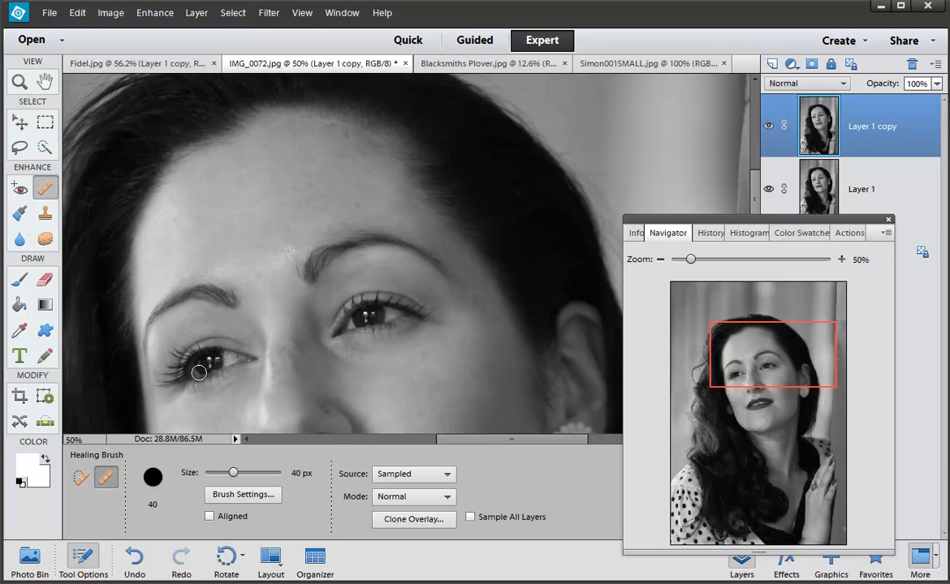
Try the Spot Healing Brush at 100% zoom around the inner corner of the woman's eye, and undo the last stroke
left_click(80, 477)
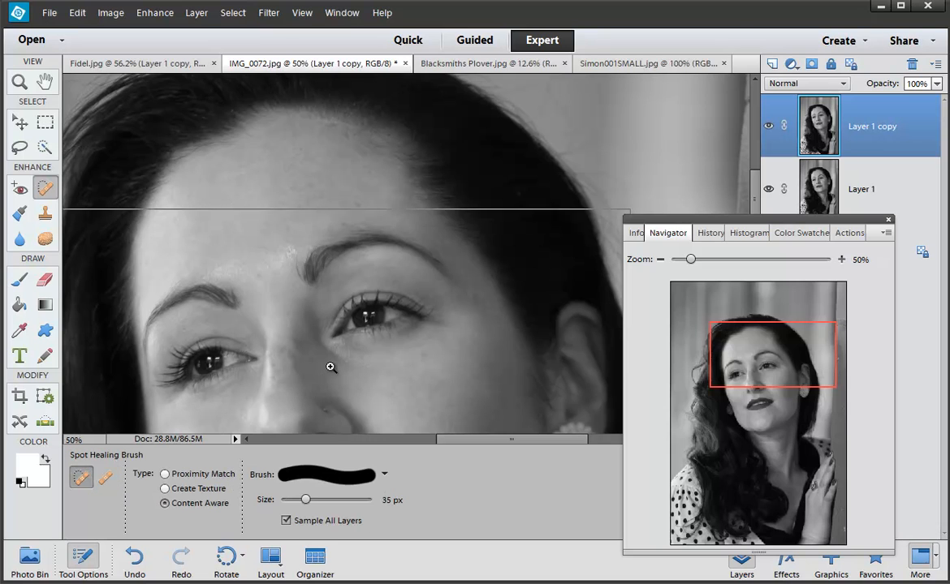
left_click(330, 367, "ctrl")
left_click(330, 367, "ctrl")
left_click_drag(342, 295, 329, 332)
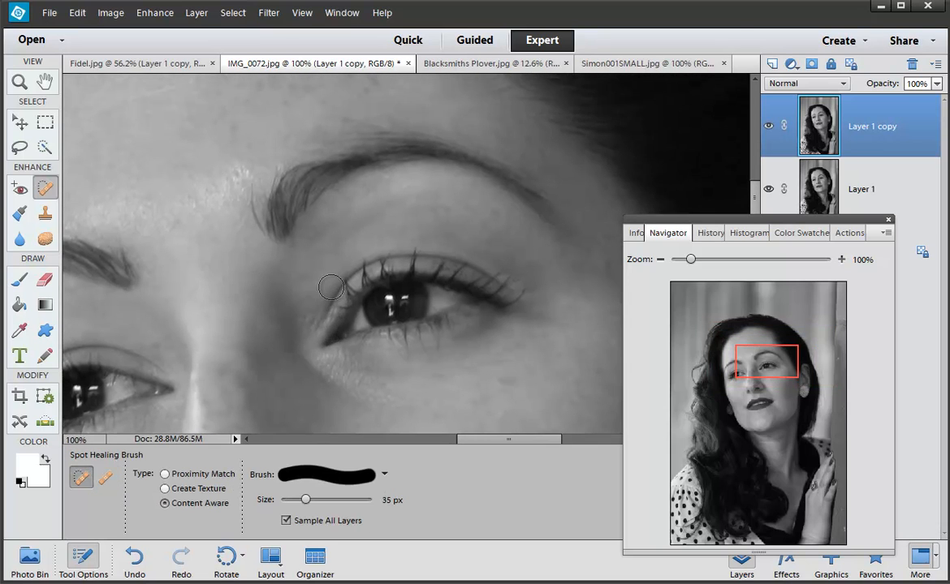
mouse_move(331, 287)
left_mouse_down()
mouse_move(325, 306)
mouse_move(276, 304)
left_mouse_up()
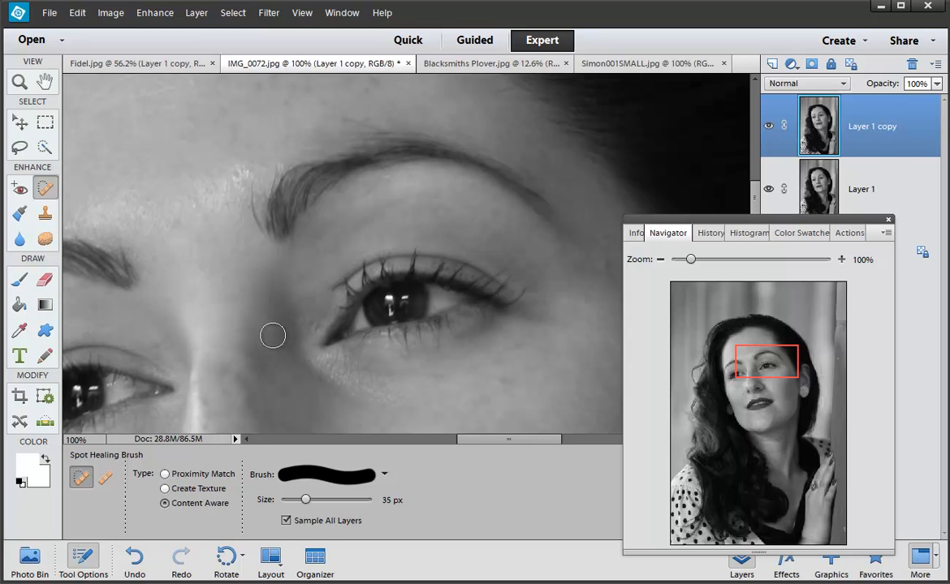
key("ctrl+z")
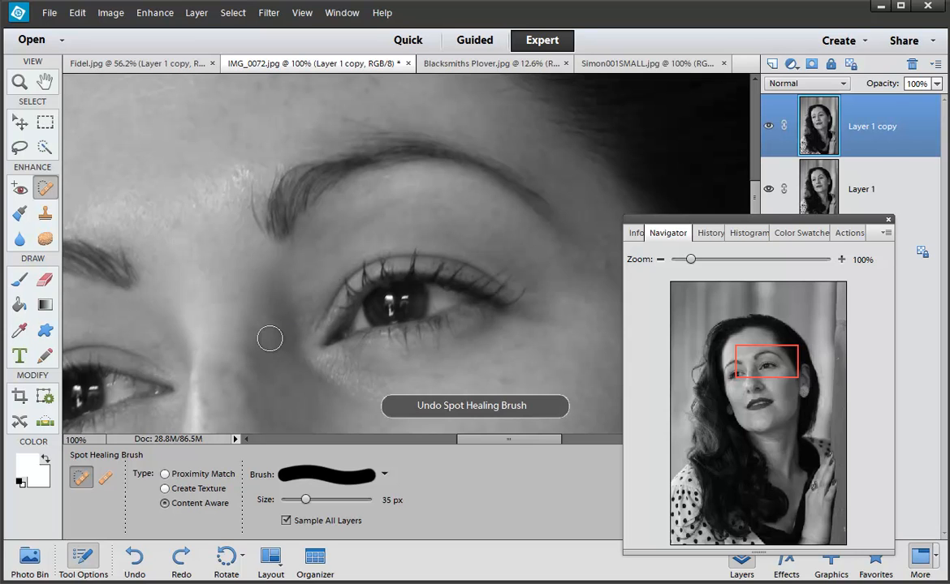
Try a Spot Healing Brush stroke along the edge of the upper lip and undo it
scroll(269, 339, "down", 10)
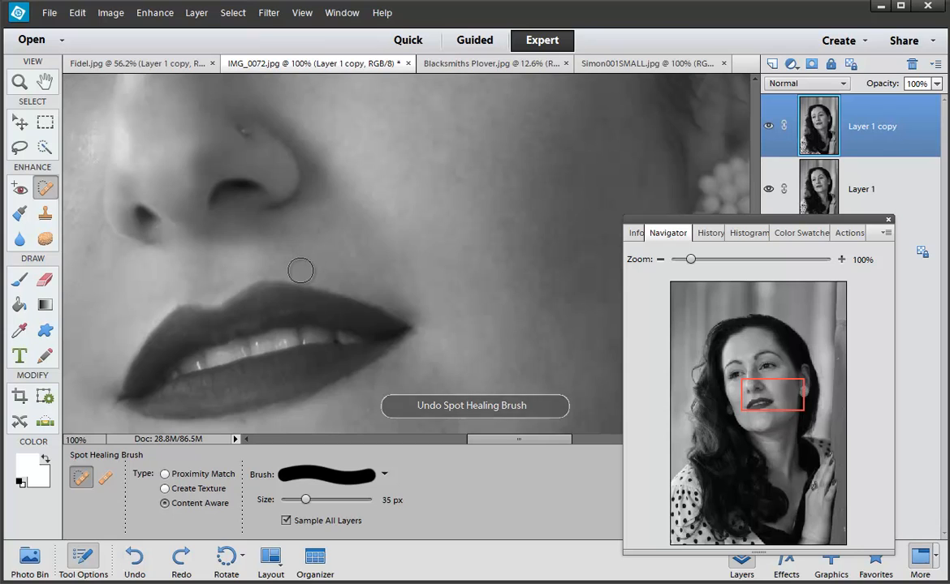
left_click_drag(297, 272, 323, 278)
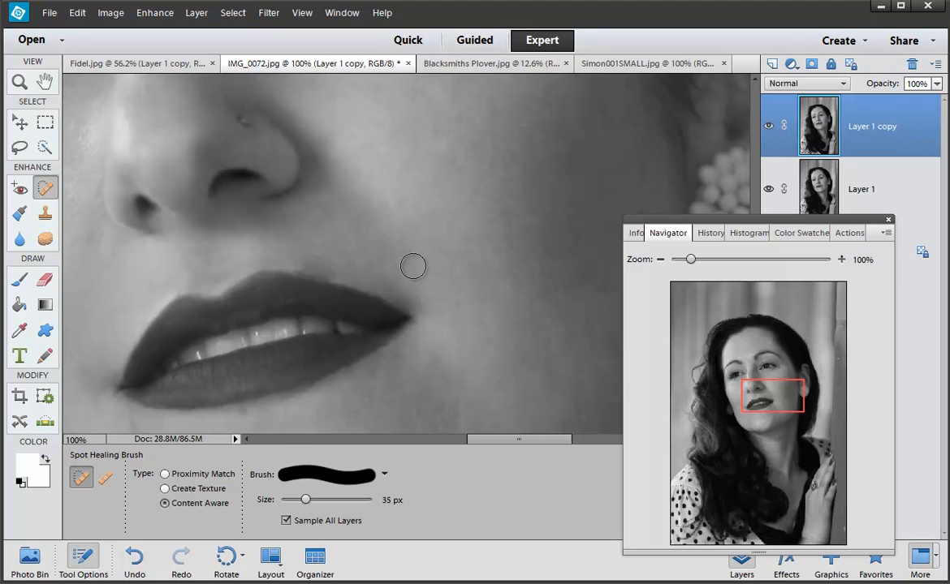
key("ctrl+z")
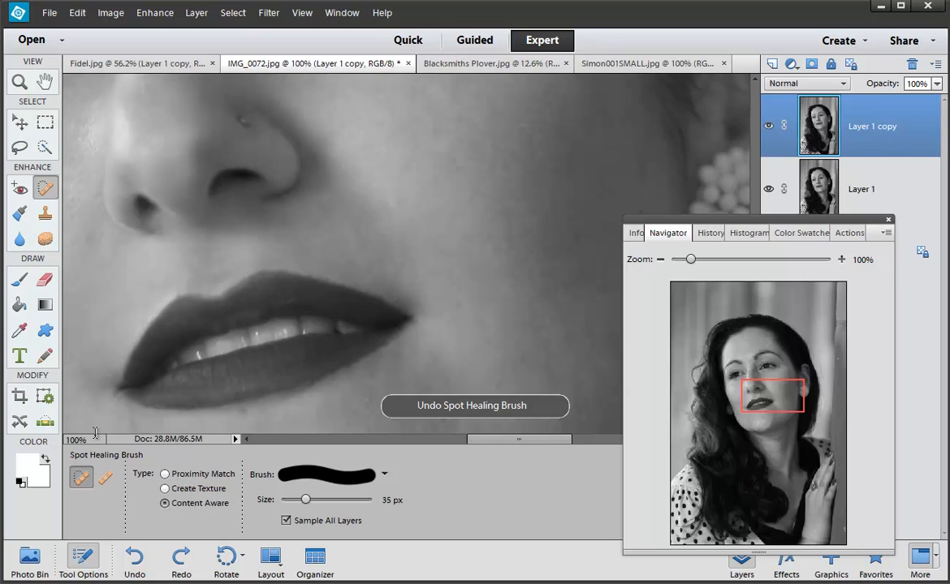
Sample clean skin near the upper lip with the Healing Brush and heal around the lip edge and just below the lower lip
left_click(105, 478)
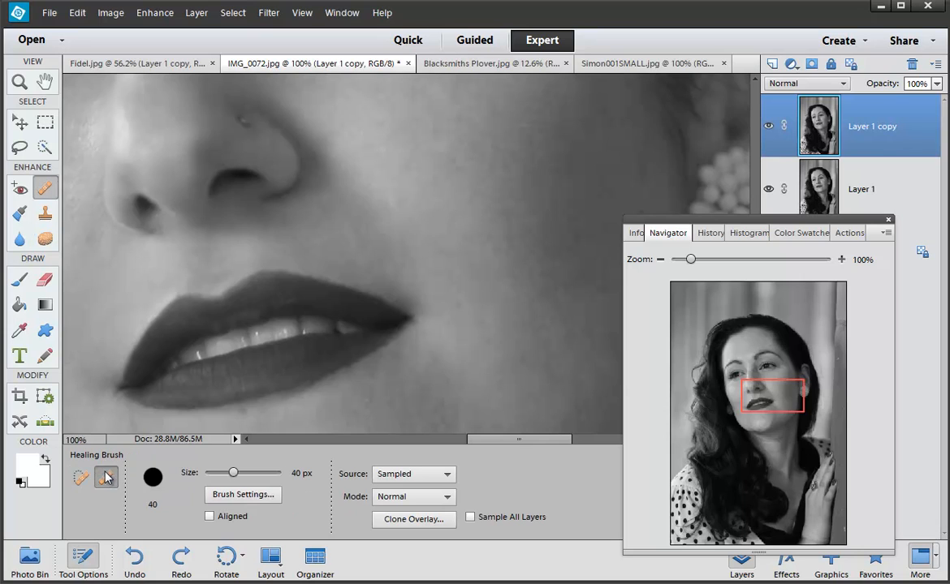
left_click(325, 250, "alt")
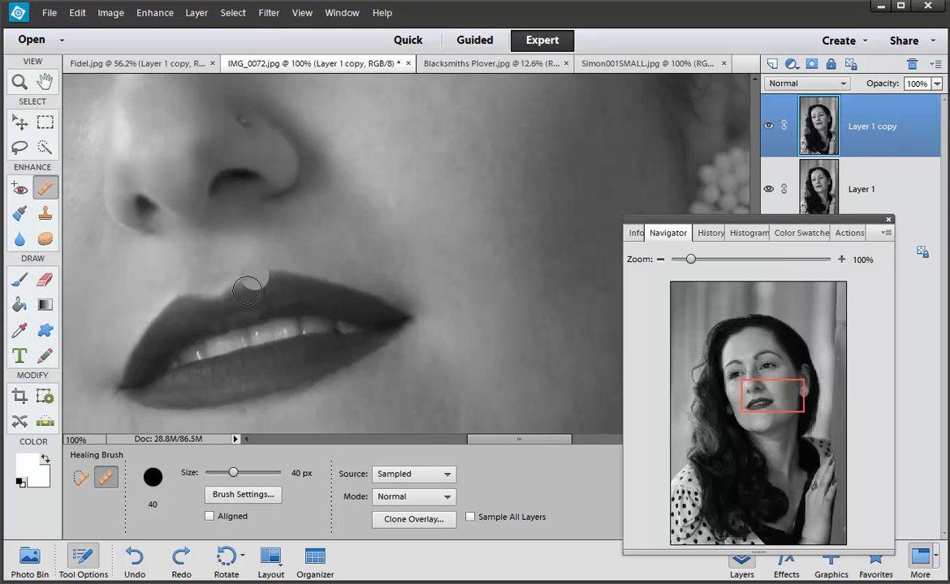
left_click_drag(250, 276, 282, 187)
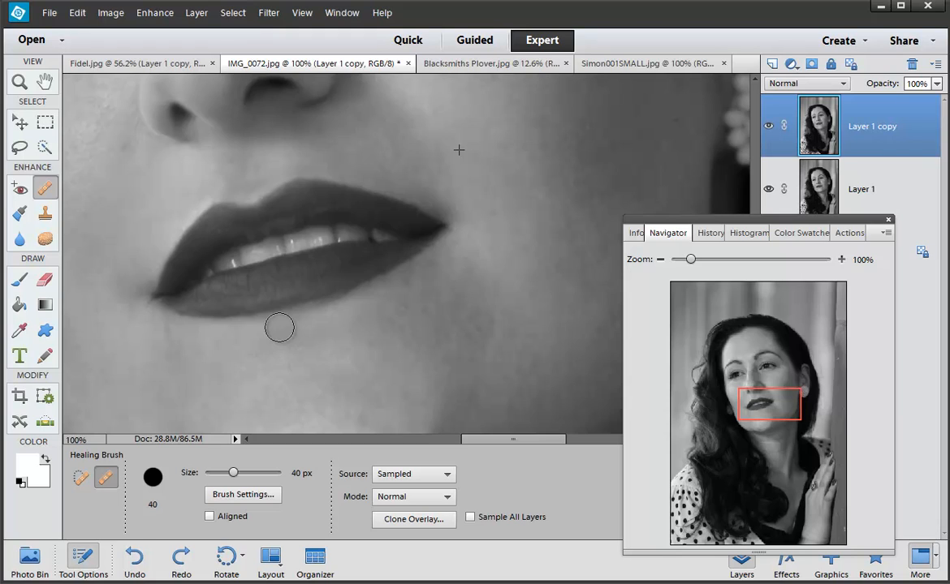
left_click(279, 327)
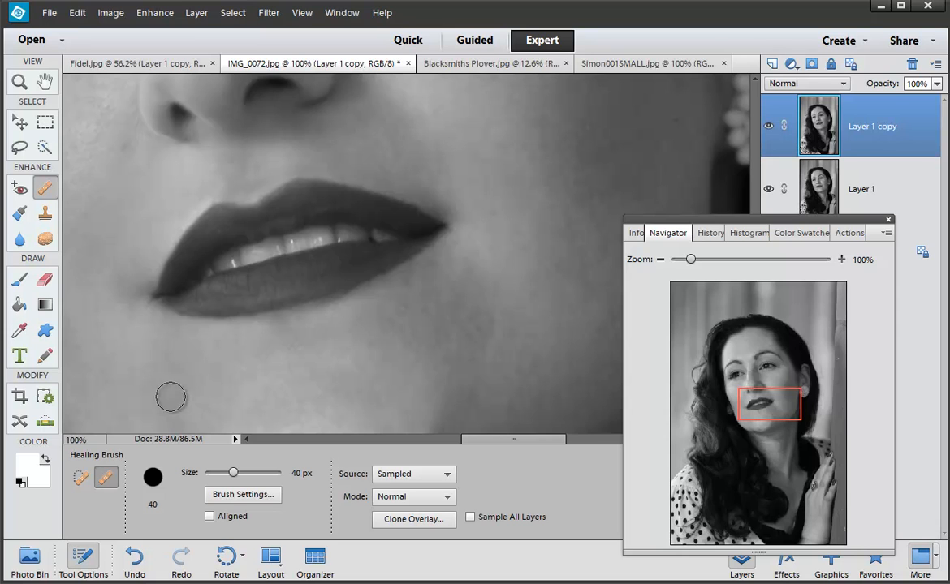
Sample clean skin beside the mouth and heal the blemish on the brightly lit cheek next to the nose
key("space")
mouse_move(172, 393)
left_mouse_down()
mouse_move(313, 387)
mouse_move(280, 416)
left_mouse_up()
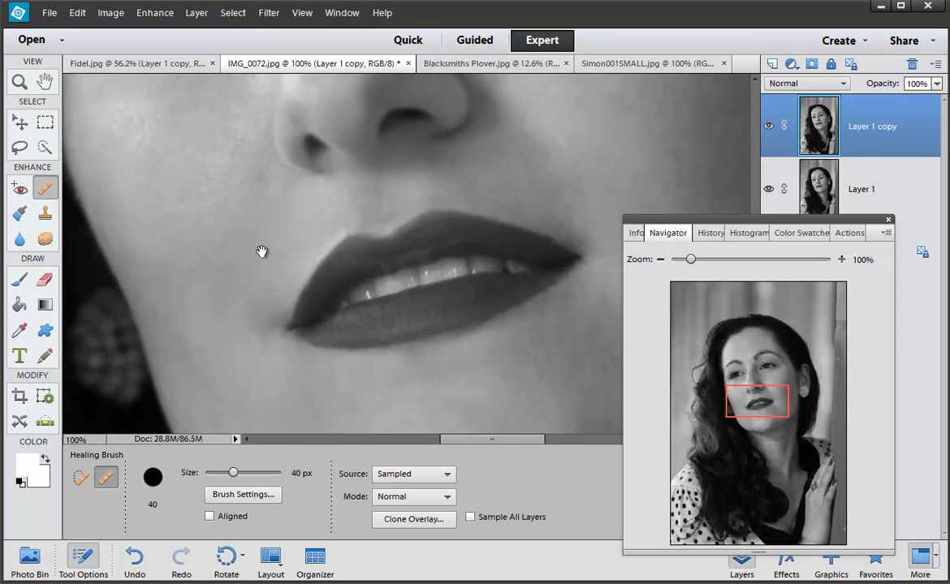
left_click_drag(263, 253, 240, 349)
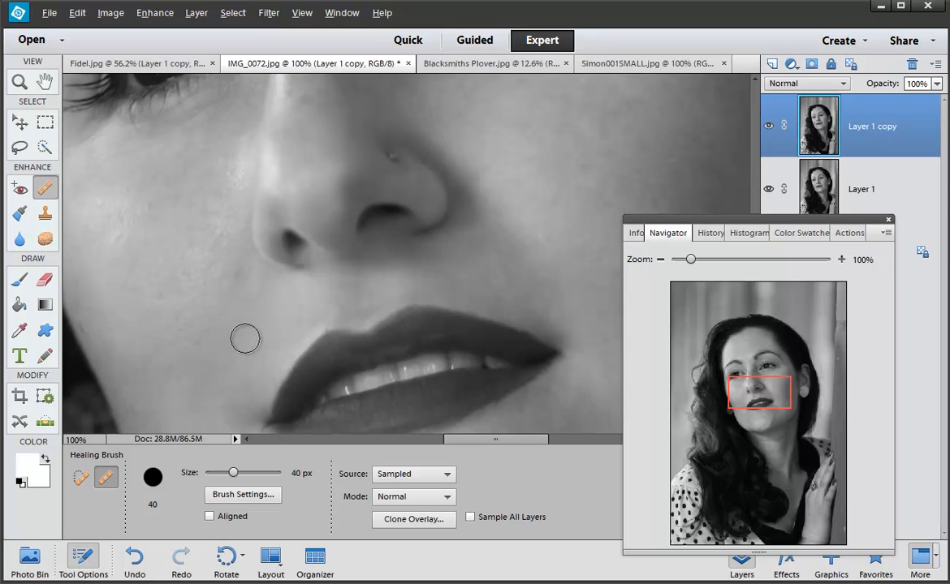
left_click(246, 339, "alt")
left_click(243, 279)
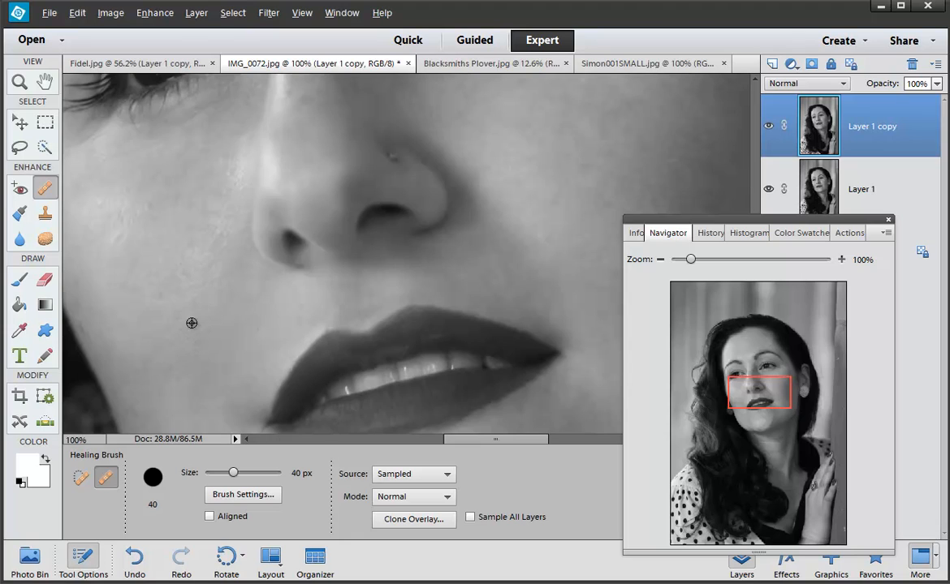
Resample skin from the bright cheek and heal marks between the cheek and upper lip, undoing the last dab
left_click(201, 262, "alt")
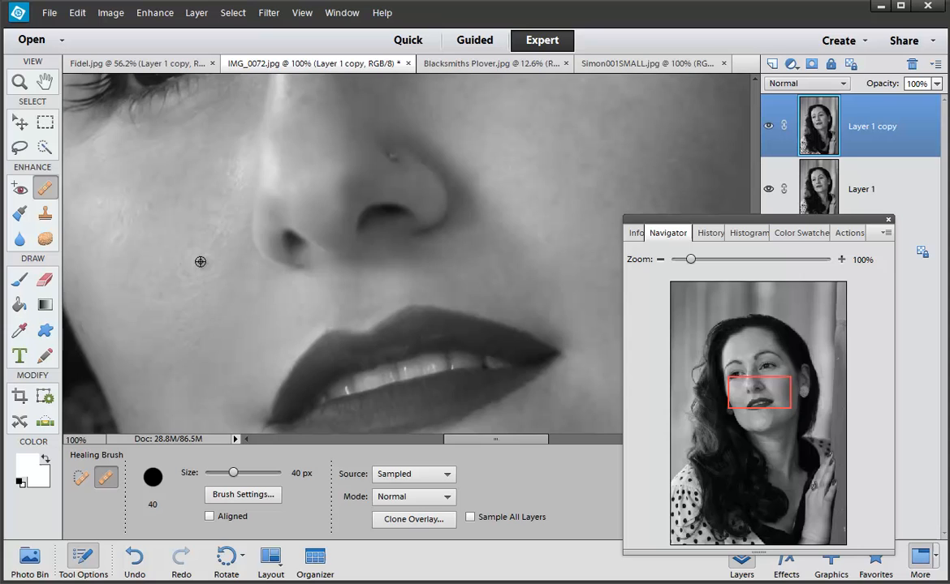
left_click(235, 284)
left_click_drag(285, 314, 280, 309)
left_click(202, 377)
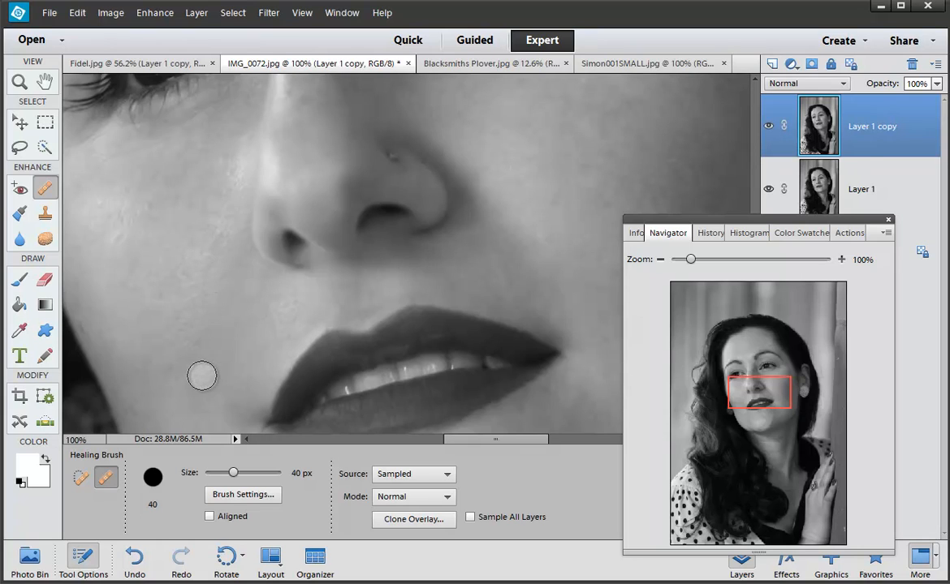
key("ctrl+z")
Try healing the shaded cheek with skin sampled from the brightly lit cheek and undo the stroke
scroll(233, 334, "right", 3)
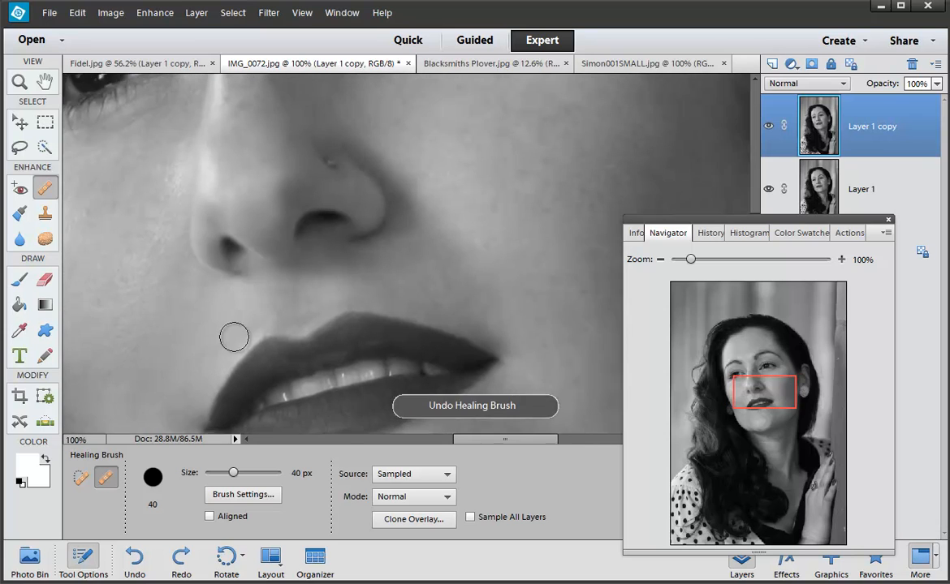
left_click(98, 293, "alt")
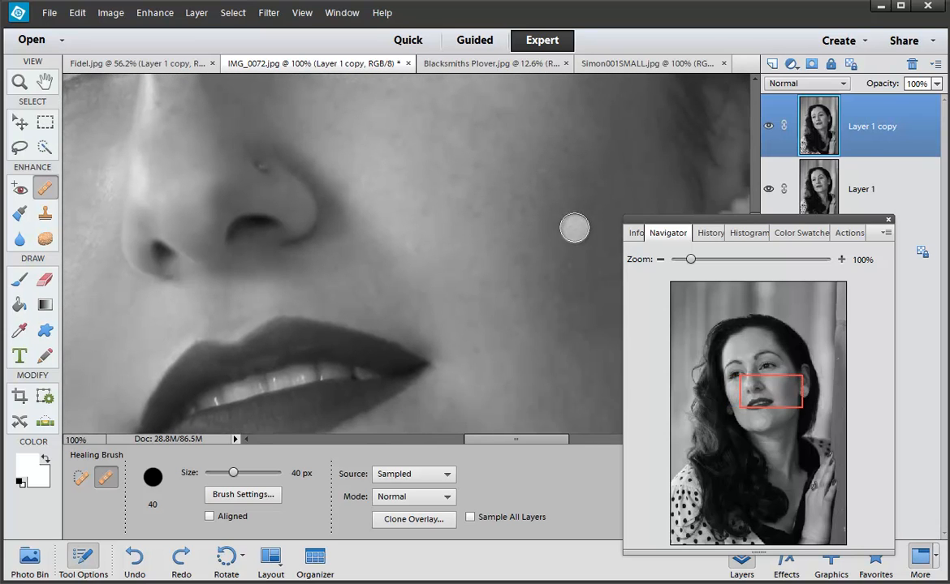
mouse_move(575, 232)
left_mouse_down()
mouse_move(582, 224)
mouse_move(570, 226)
left_mouse_up()
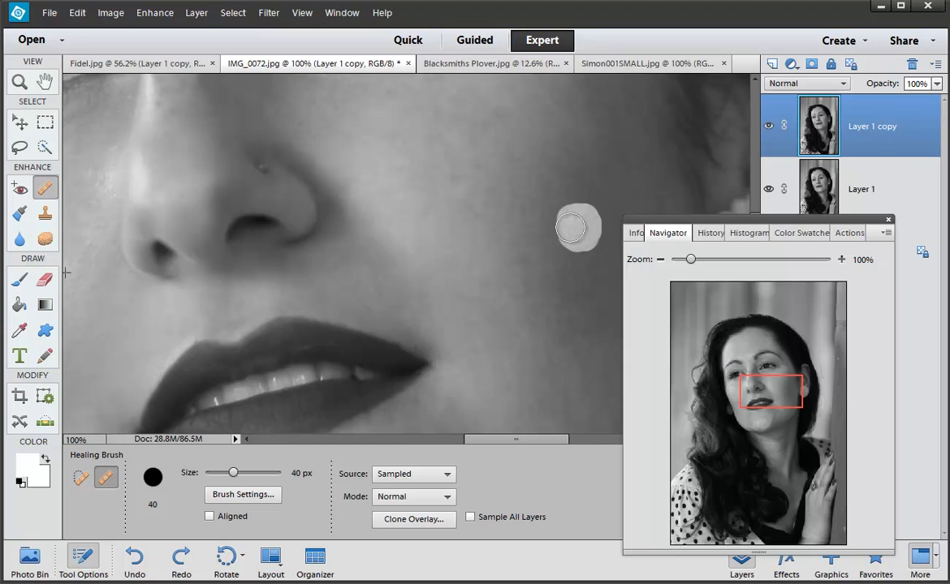
left_click_drag(570, 228, 568, 229)
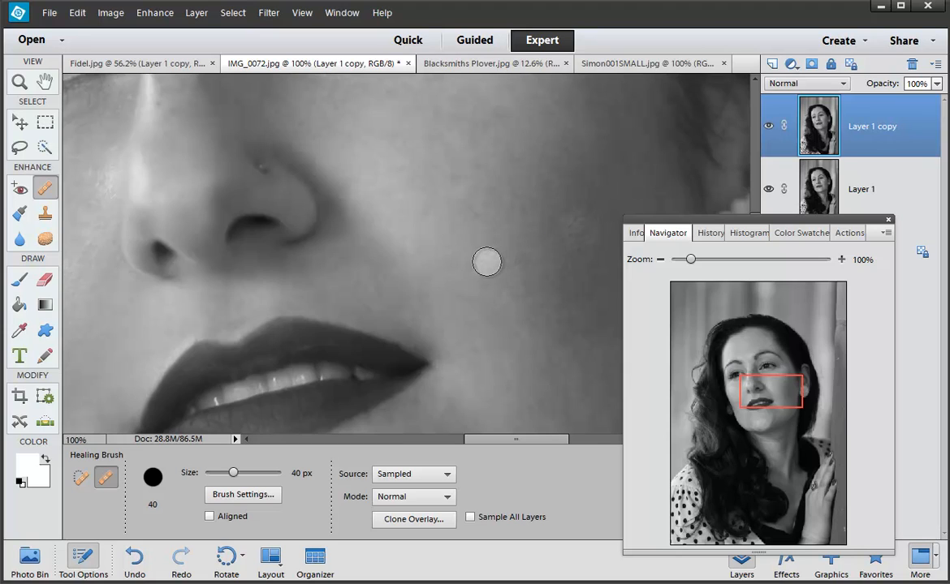
key("ctrl+z")
left_click_drag(425, 202, 483, 362)
left_click_drag(446, 269, 490, 340)
left_click_drag(352, 254, 443, 387)
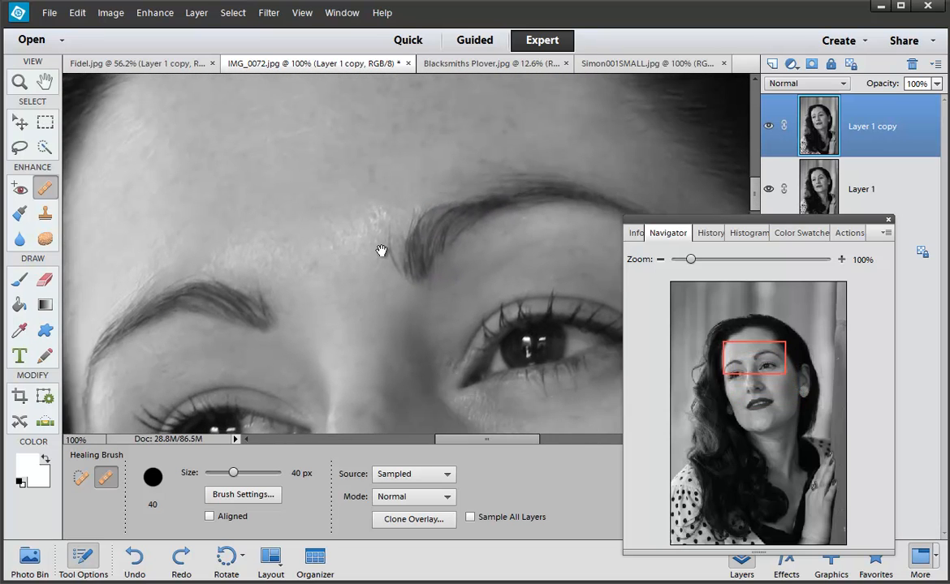
Switch to the Fidel.jpg portrait and make Layer 1 the active layer
left_click(191, 72)
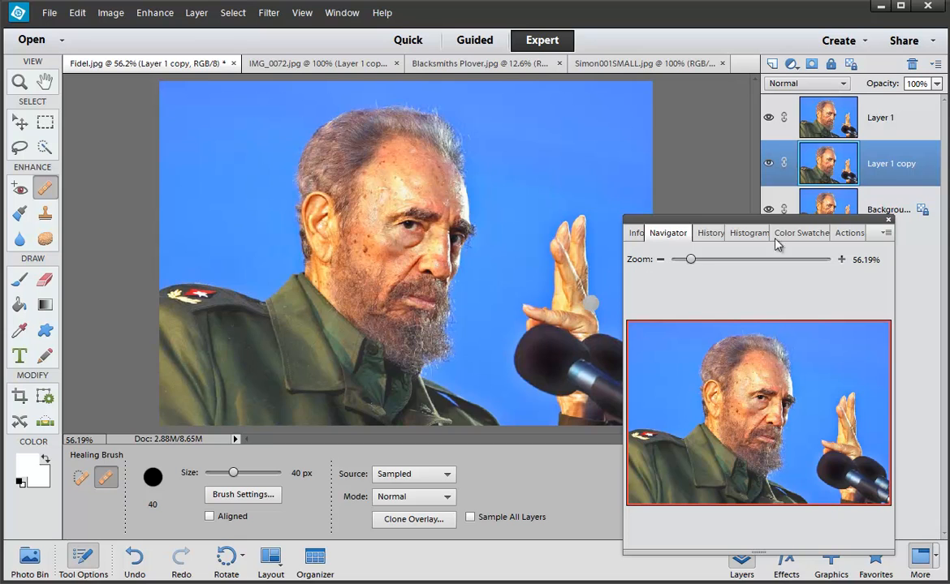
left_click(801, 123)
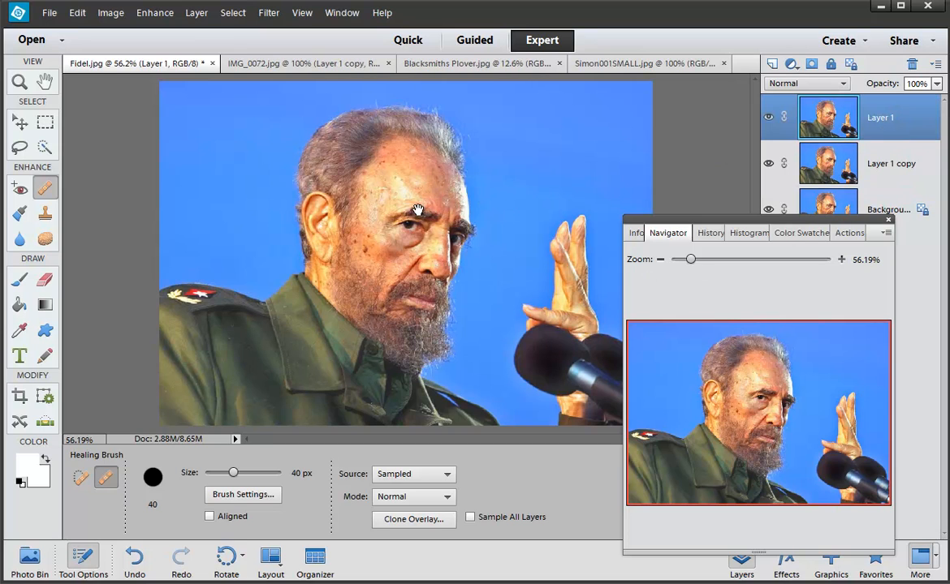
Heal the age spots and bright patches on the central forehead with the 40 px Healing Brush, using nearby clean skin as the source
scroll(403, 212, "up", 1)
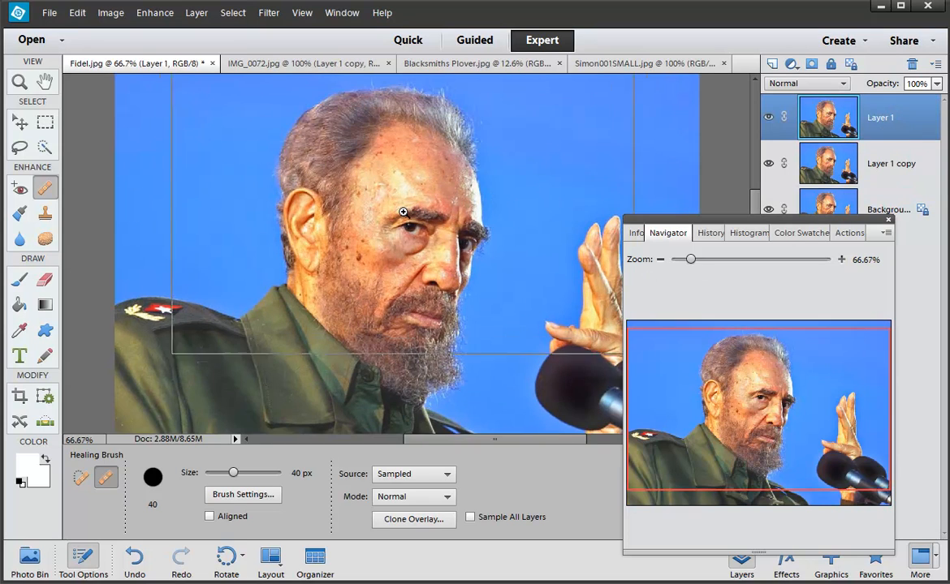
scroll(402, 212, "up", 1)
scroll(403, 212, "up", 1)
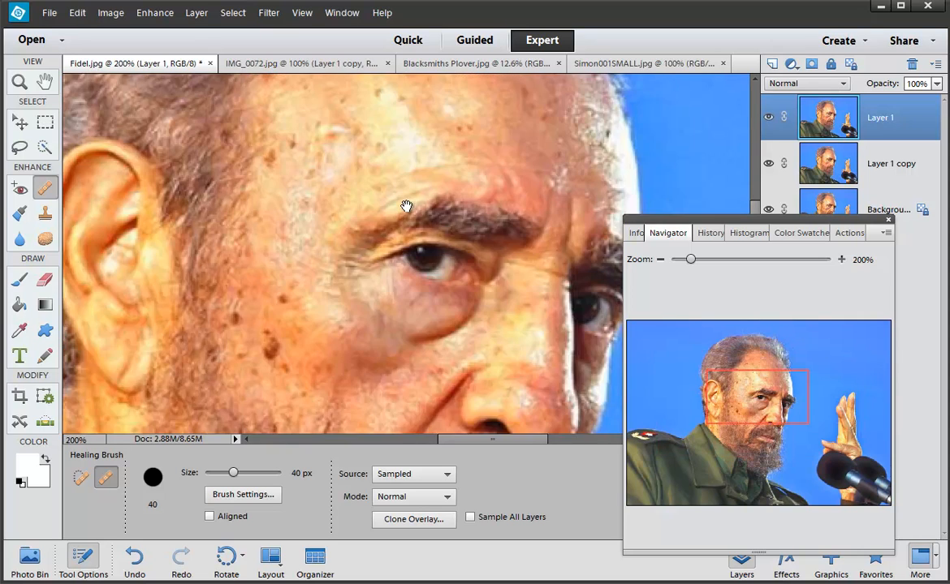
left_click_drag(407, 206, 381, 346)
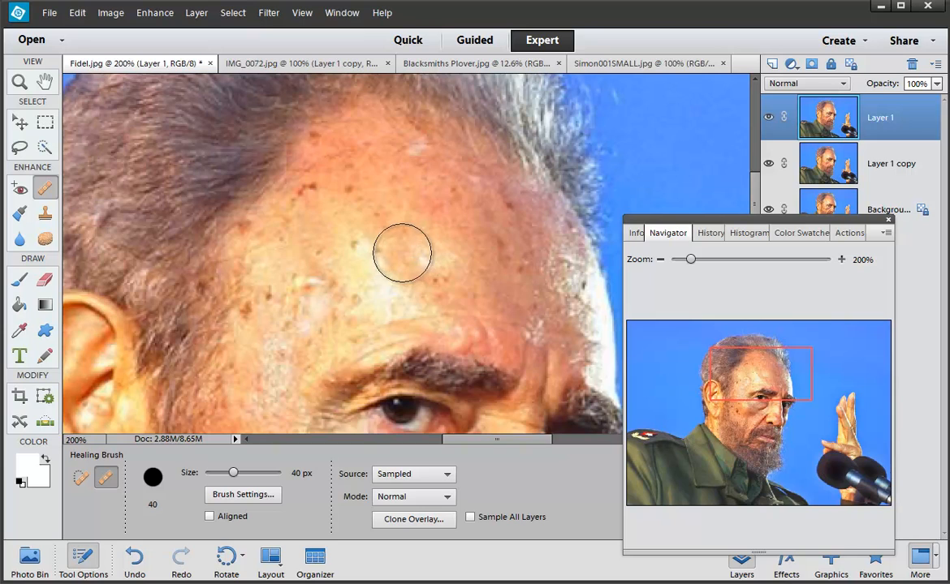
mouse_move(339, 228)
left_mouse_down()
mouse_move(366, 249)
mouse_move(338, 226)
mouse_move(349, 243)
left_mouse_up()
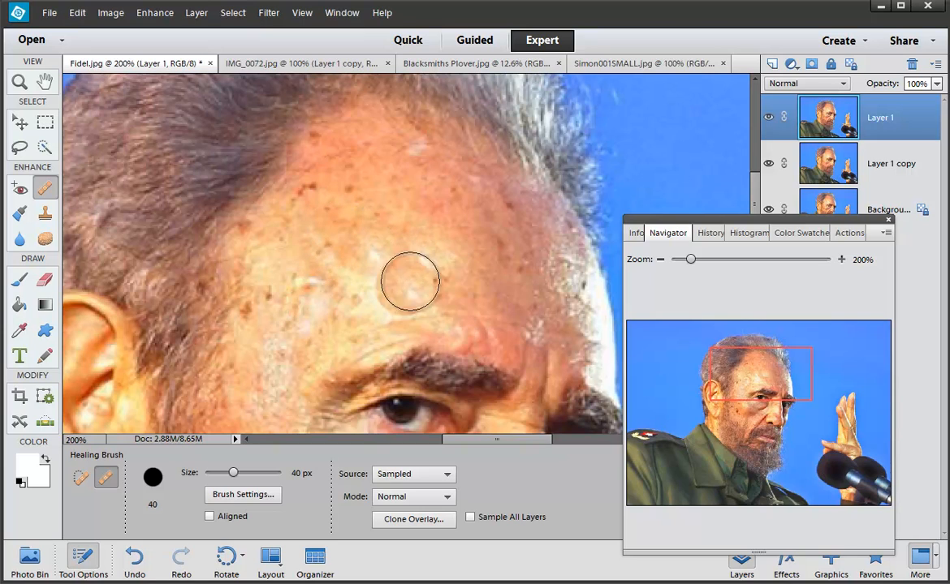
left_click(447, 233, "alt")
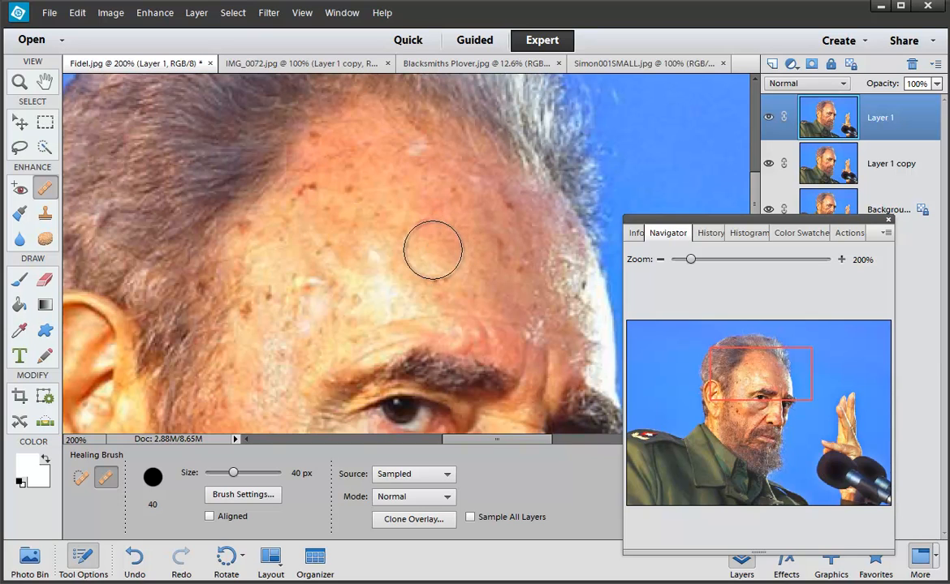
mouse_move(398, 253)
left_mouse_down()
mouse_move(371, 254)
mouse_move(381, 249)
mouse_move(390, 258)
mouse_move(384, 299)
mouse_move(350, 271)
mouse_move(439, 316)
mouse_move(467, 318)
left_mouse_up()
left_click(409, 250, "alt")
left_click(414, 239, "alt")
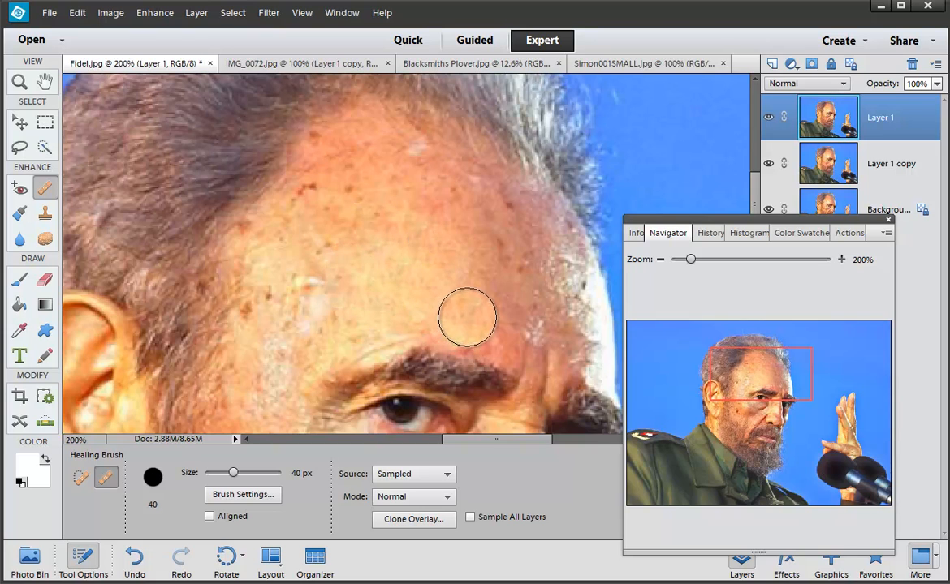
Reduce the Healing Brush to 20 px, sample clean forehead skin and heal the marks above the eyebrow and towards the temple
key("bracketleft")
key("bracketleft")
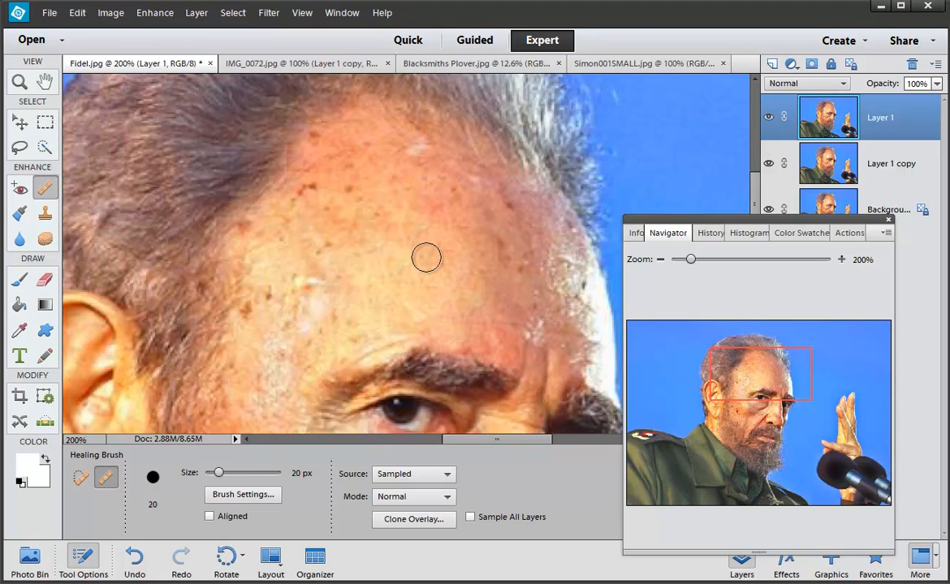
left_click(426, 256, "alt")
left_click_drag(417, 318, 358, 345)
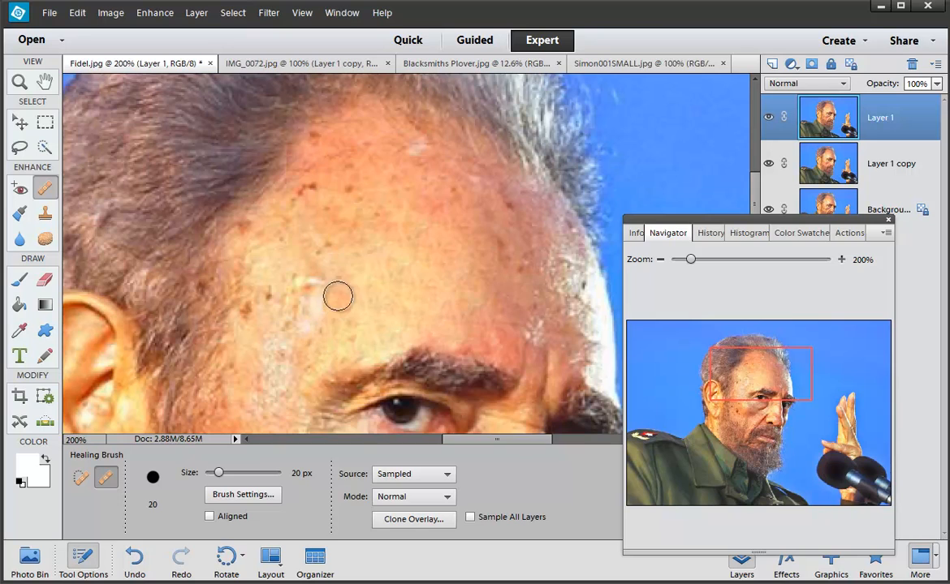
left_click_drag(334, 284, 304, 280)
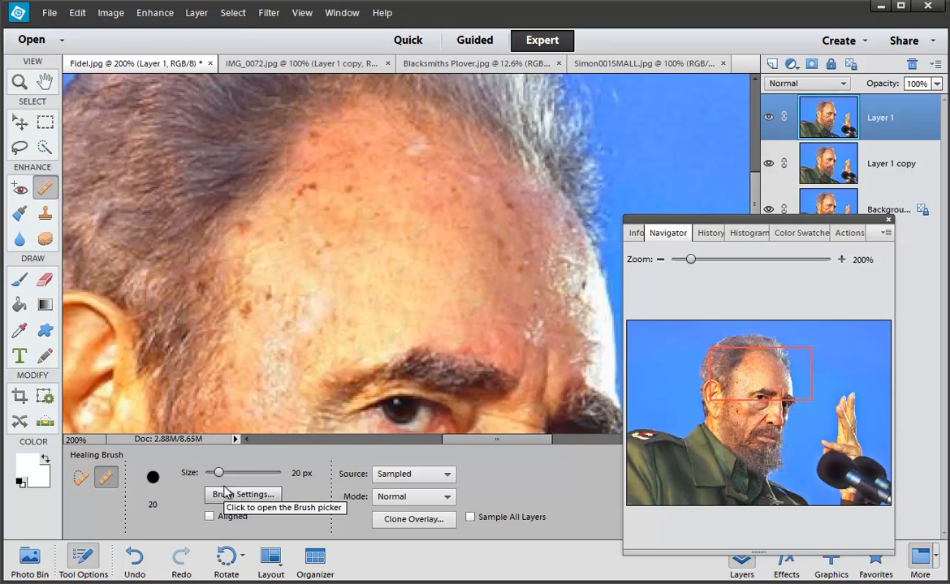
Set the Healing Brush size to 25 px and its hardness to 100%
mouse_move(224, 475)
left_mouse_down()
mouse_move(238, 474)
mouse_move(222, 474)
left_mouse_up()
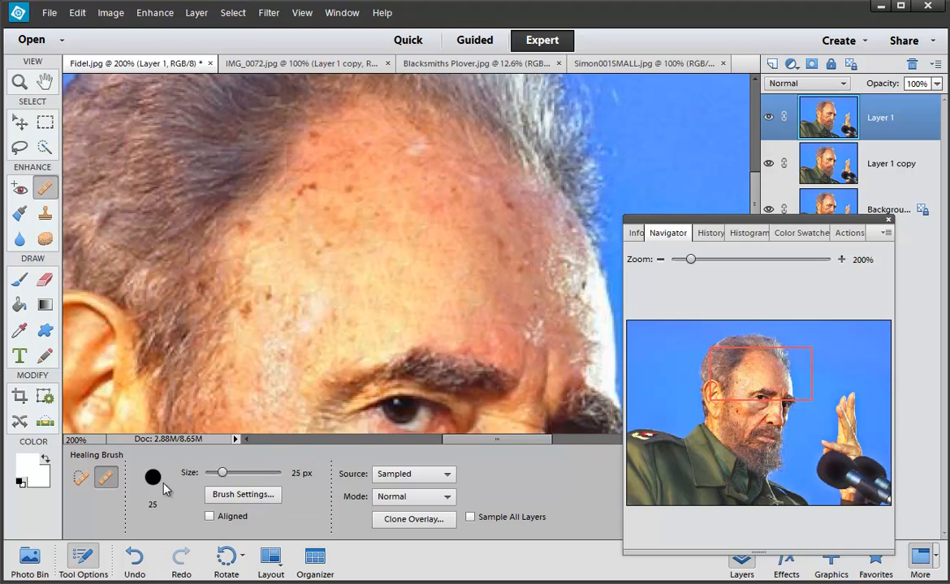
right_click(281, 330)
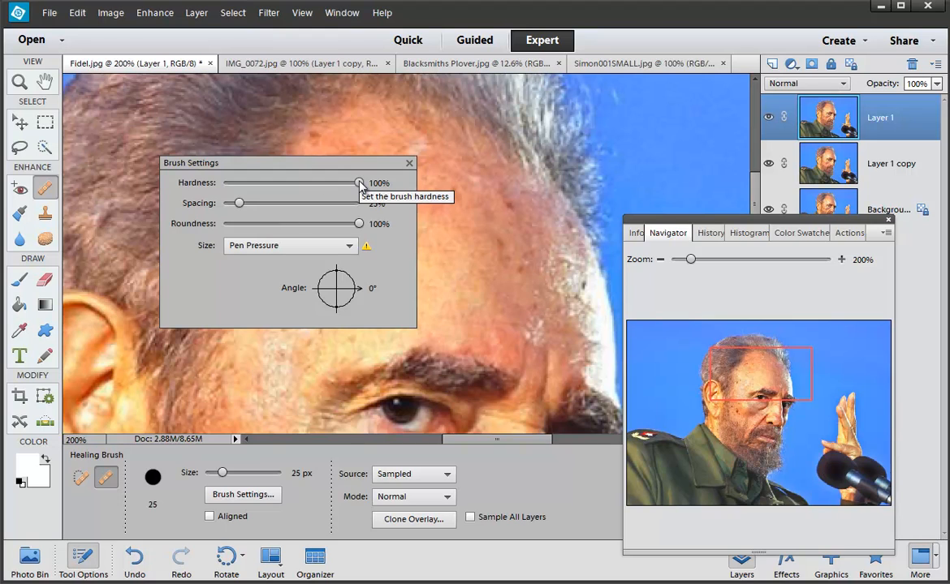
mouse_move(360, 183)
left_mouse_down()
mouse_move(239, 183)
mouse_move(357, 184)
left_mouse_up()
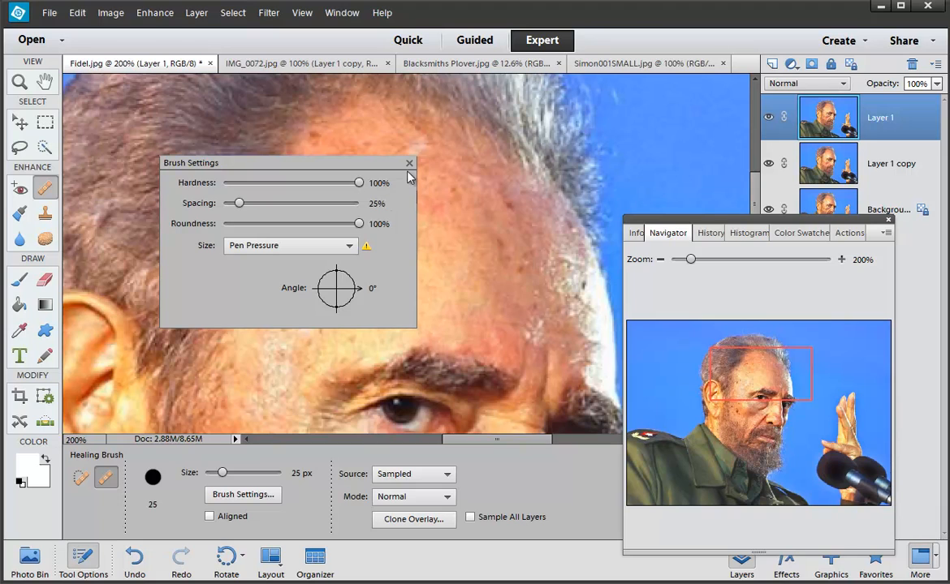
left_click(409, 164)
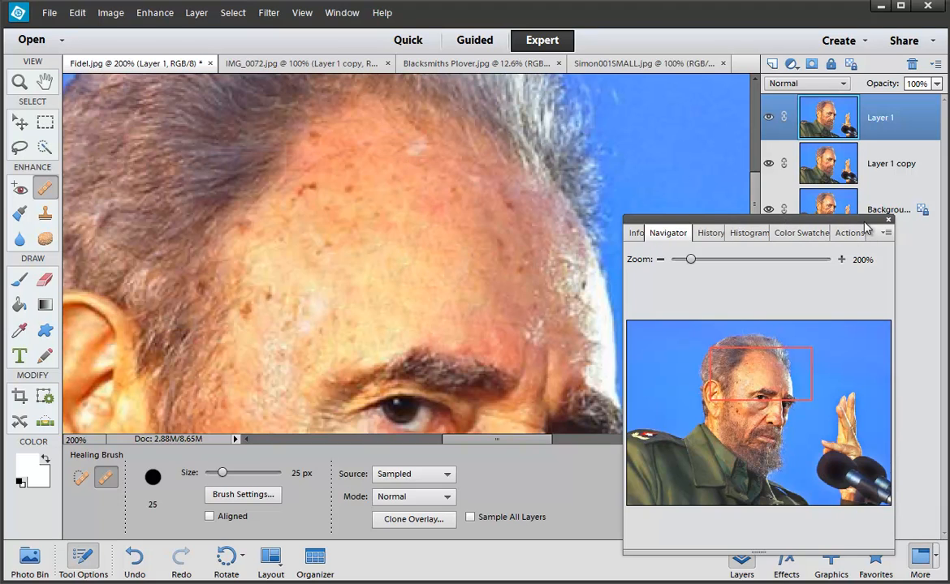
Clear the floating Navigator and the tool options away to give the portrait more viewing space
left_click_drag(855, 220, 0, 187)
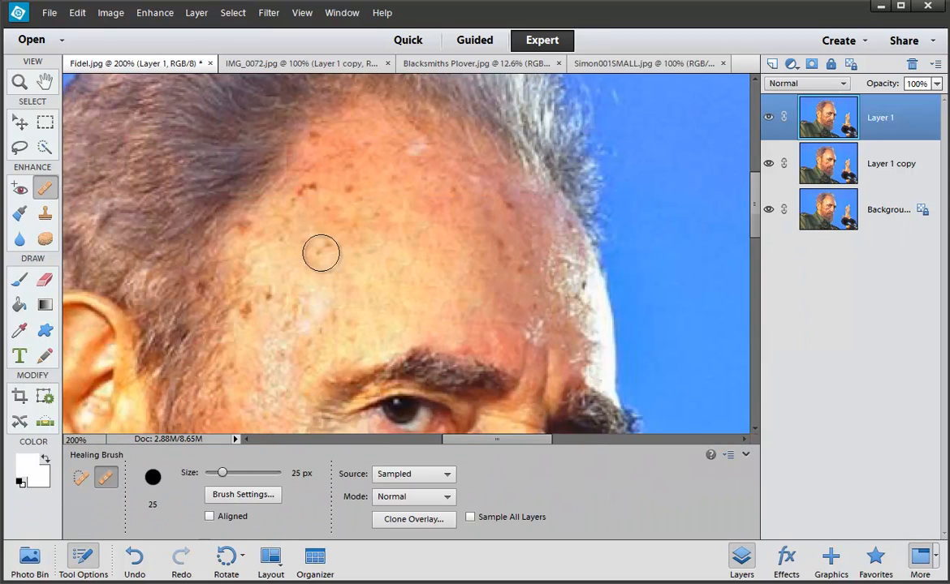
key("ctrl+minus")
key("ctrl+minus")
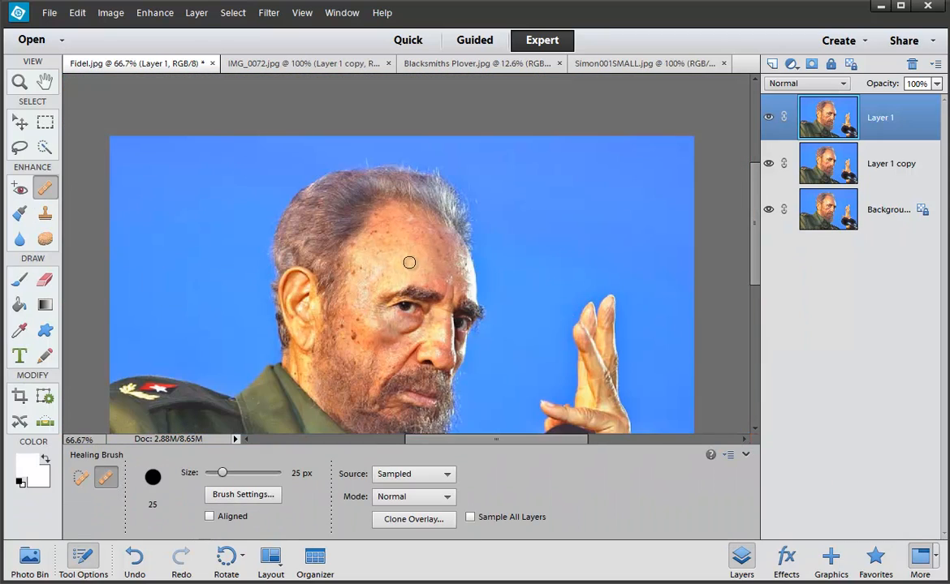
left_click(83, 558)
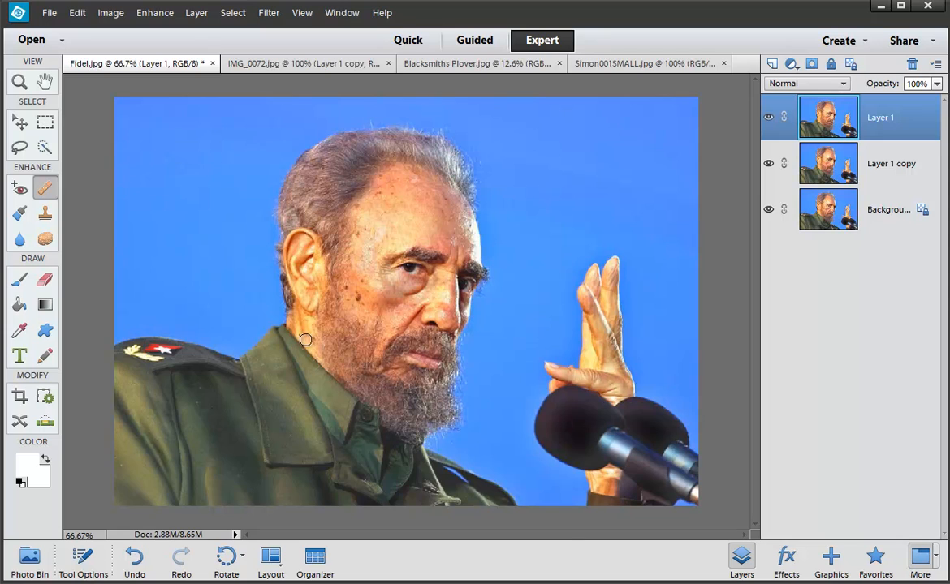
key("ctrl+plus")
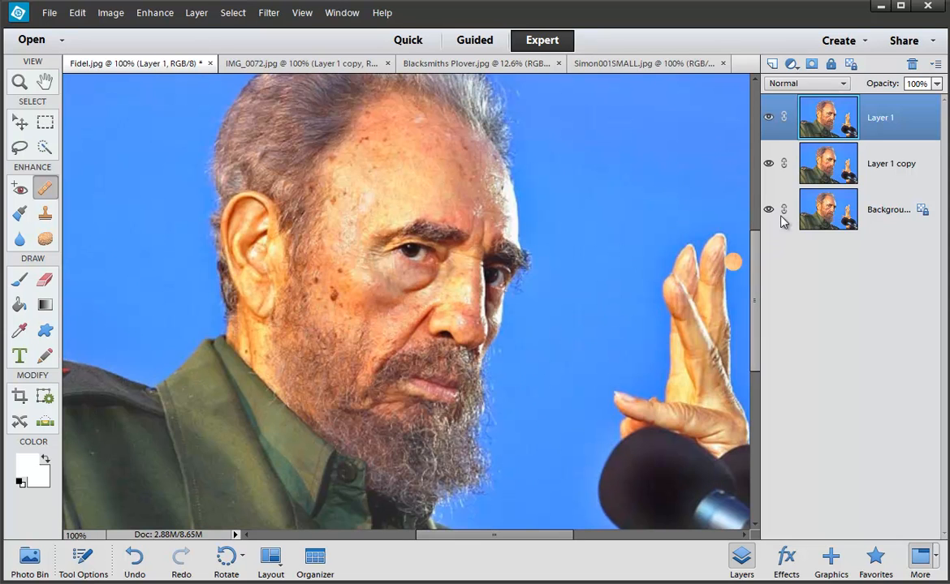
Toggle the visibility of Layer 1 to compare it with the retouched Layer 1 copy, leaving Layer 1 hidden
left_click(768, 120)
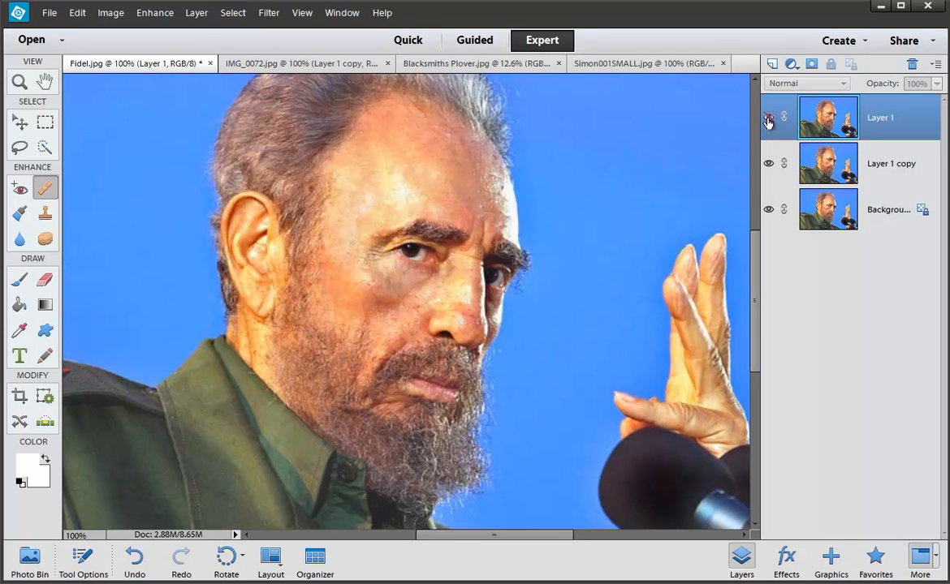
left_click(768, 120)
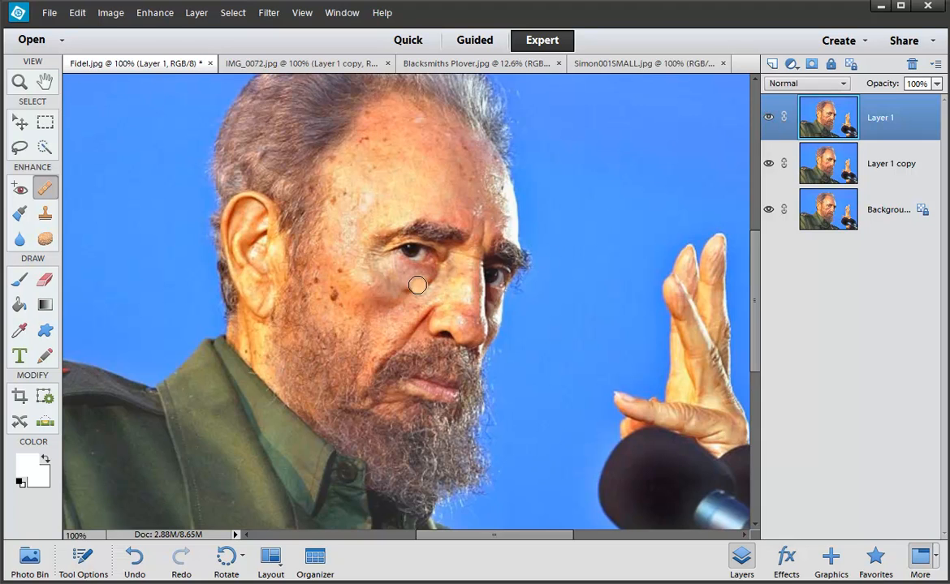
left_click(768, 119)
left_click(769, 119)
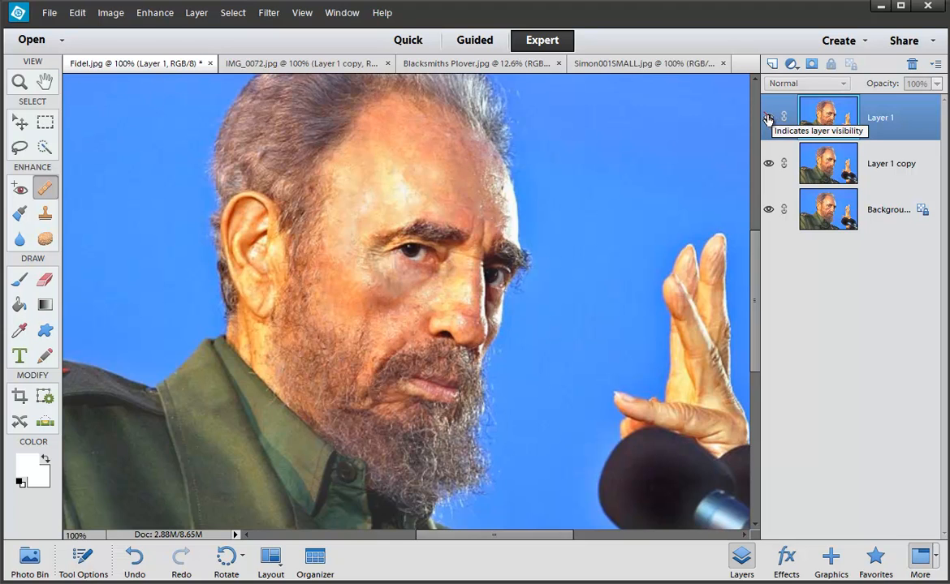
Make Layer 1 copy active and heal the remaining marks on the cheek between the nose and the beard
left_click(868, 165)
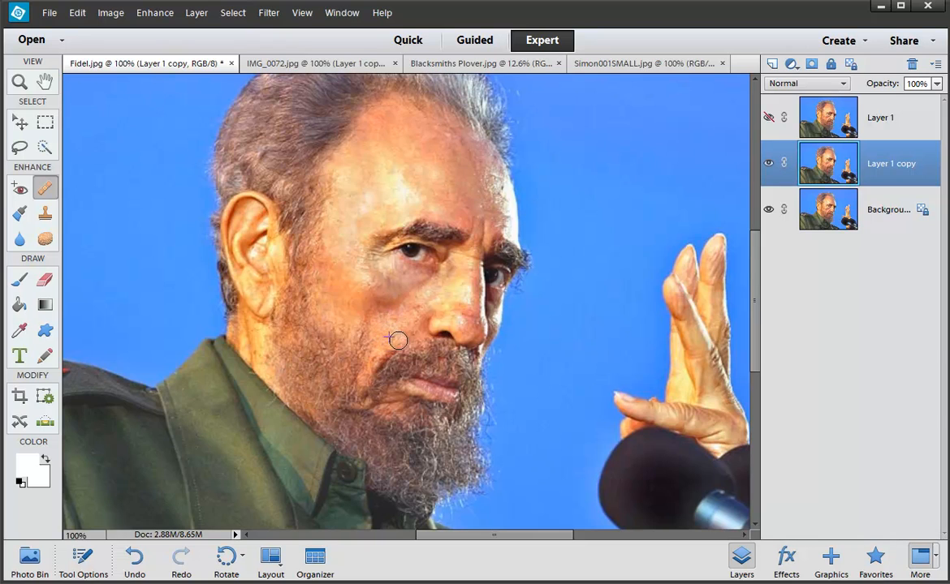
left_click_drag(398, 340, 367, 370)
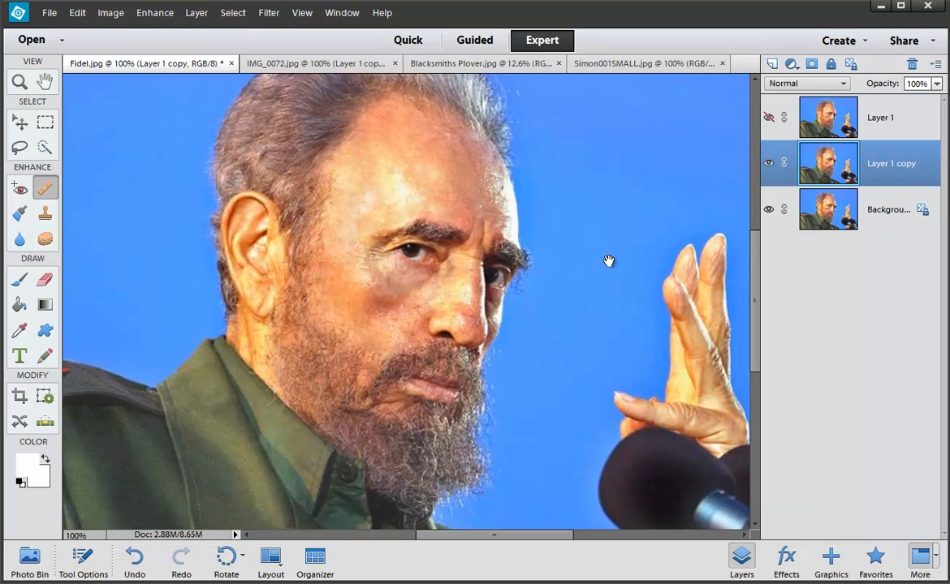
Choose the Clone Stamp tool for working around the raised hand and microphones
left_click_drag(610, 263, 567, 271)
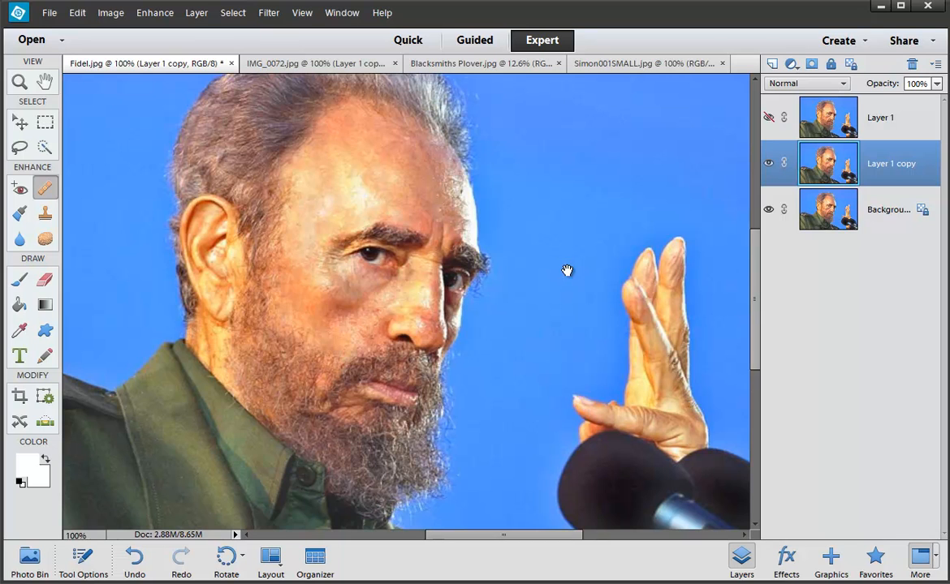
left_click_drag(566, 270, 471, 172)
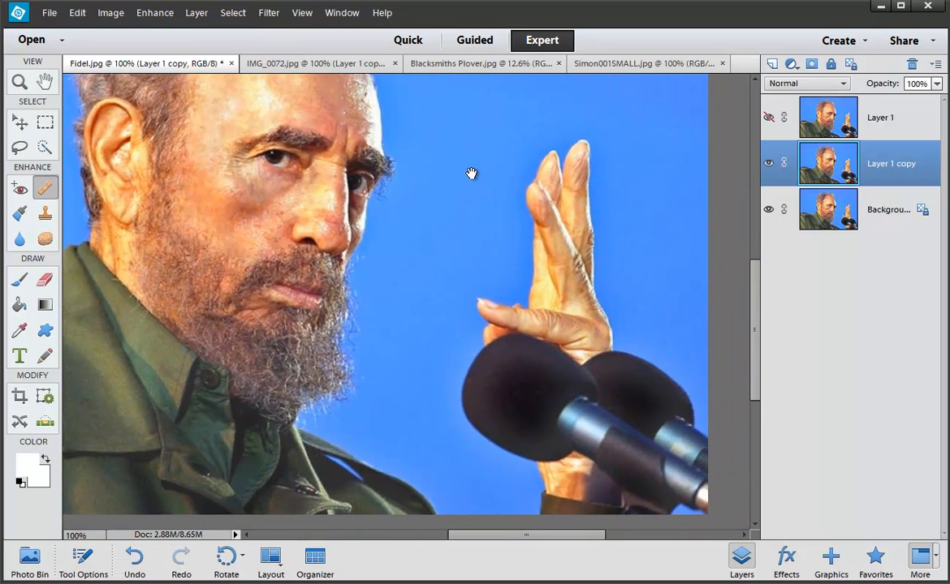
left_click(46, 216)
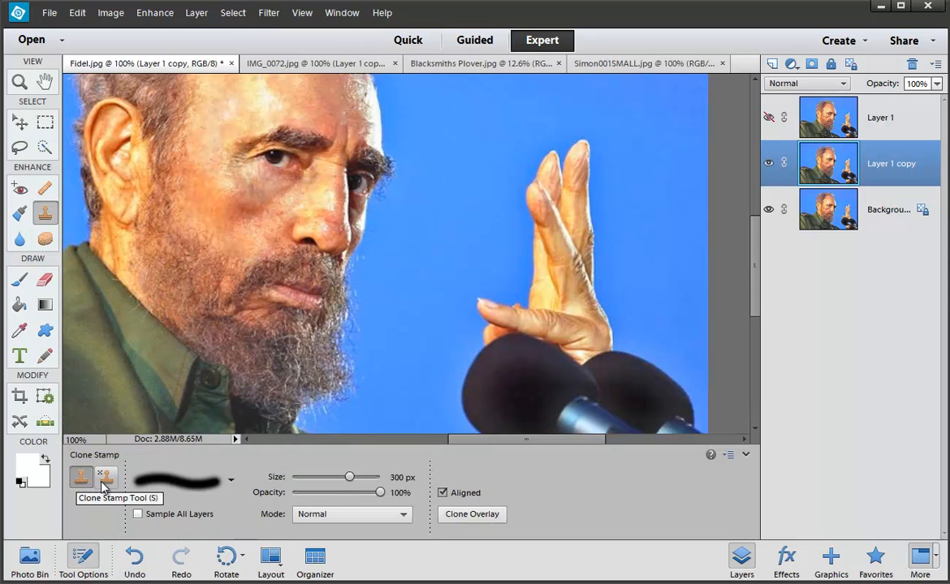
Try a Pattern Stamp stroke across the blue background beside the face, undo it and return to the Clone Stamp
left_click(104, 478)
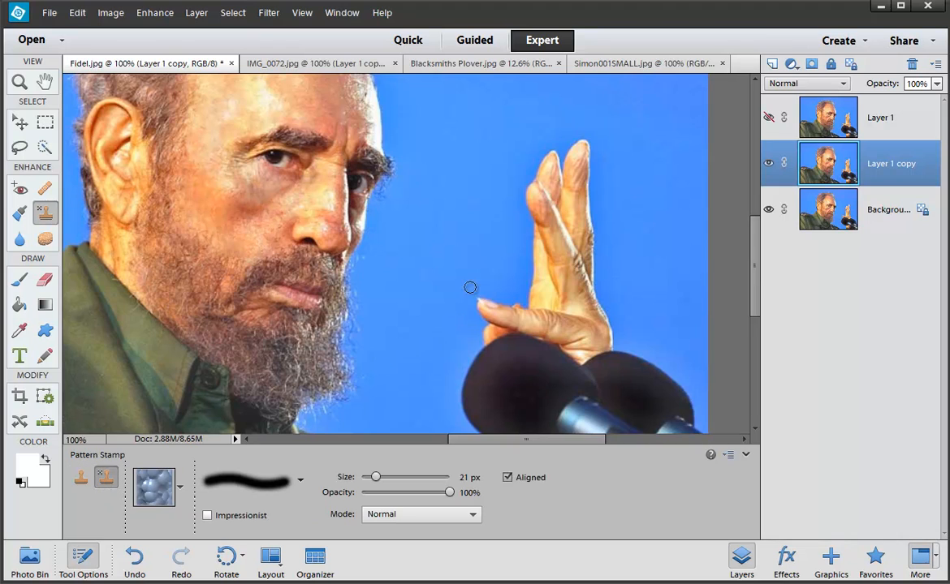
mouse_move(459, 237)
left_mouse_down()
mouse_move(410, 269)
mouse_move(351, 252)
left_mouse_up()
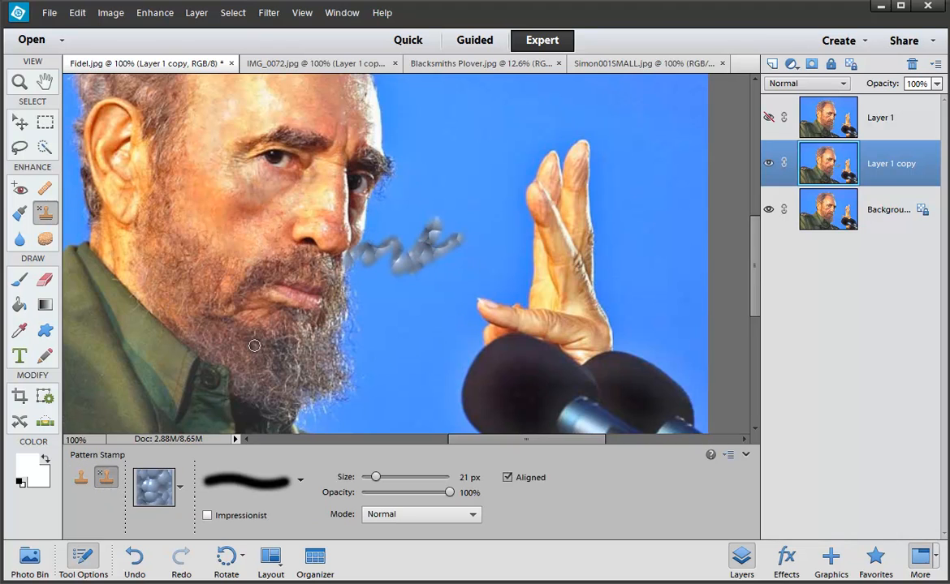
key("ctrl+z")
left_click(82, 478)
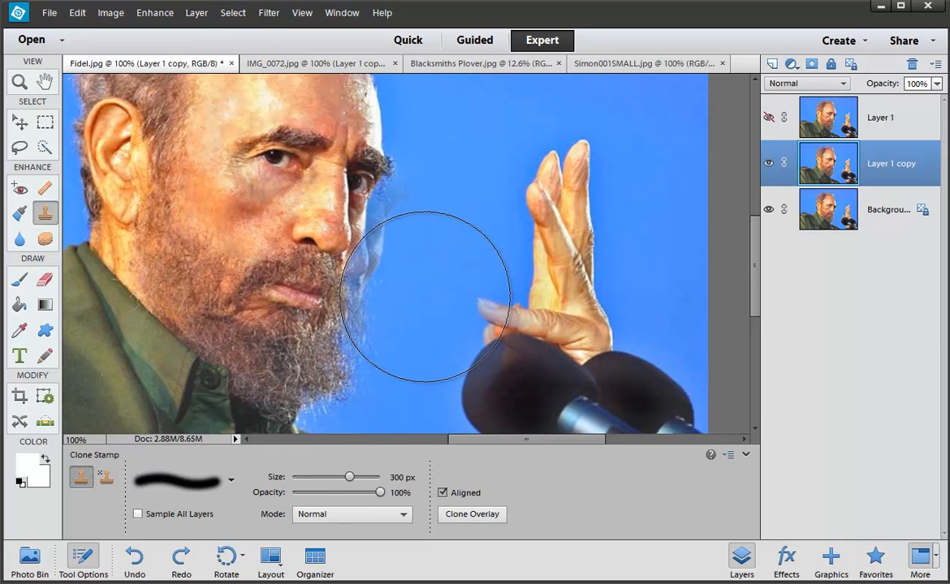
Hide the tool options to enlarge the canvas and shrink the Clone Stamp brush to about finger width
left_click(81, 558)
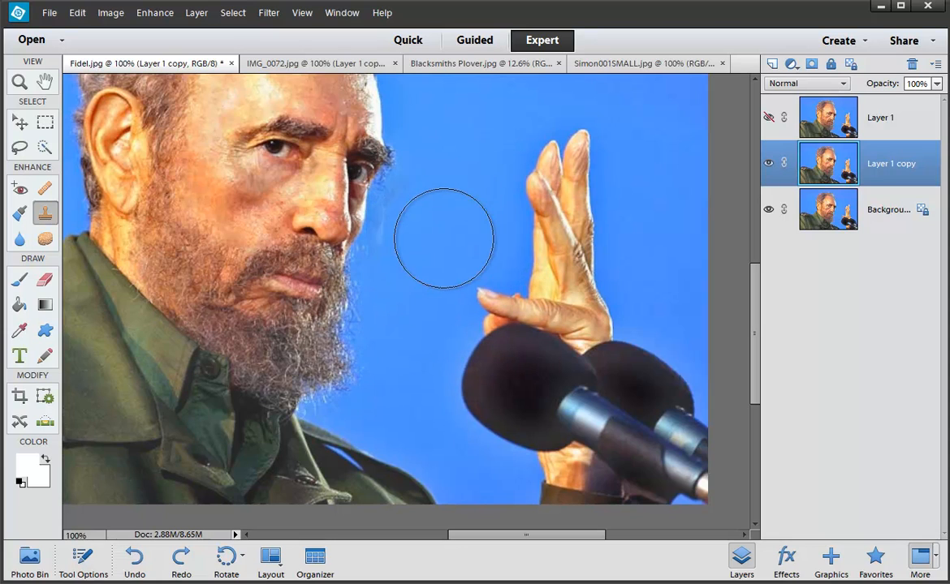
key("bracketleft")
key("bracketleft")
key("bracketleft")
key("bracketleft")
key("bracketleft")
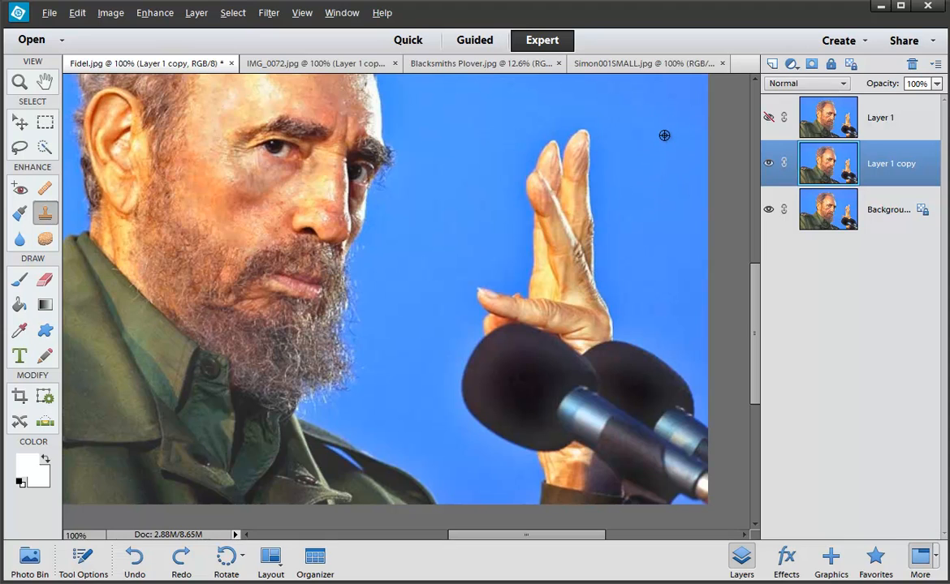
Try cloning the blue background over the fingertips of the raised hand, then undo the stroke
left_click(664, 135, "alt")
mouse_move(638, 139)
left_mouse_down()
mouse_move(573, 138)
mouse_move(590, 147)
left_mouse_up()
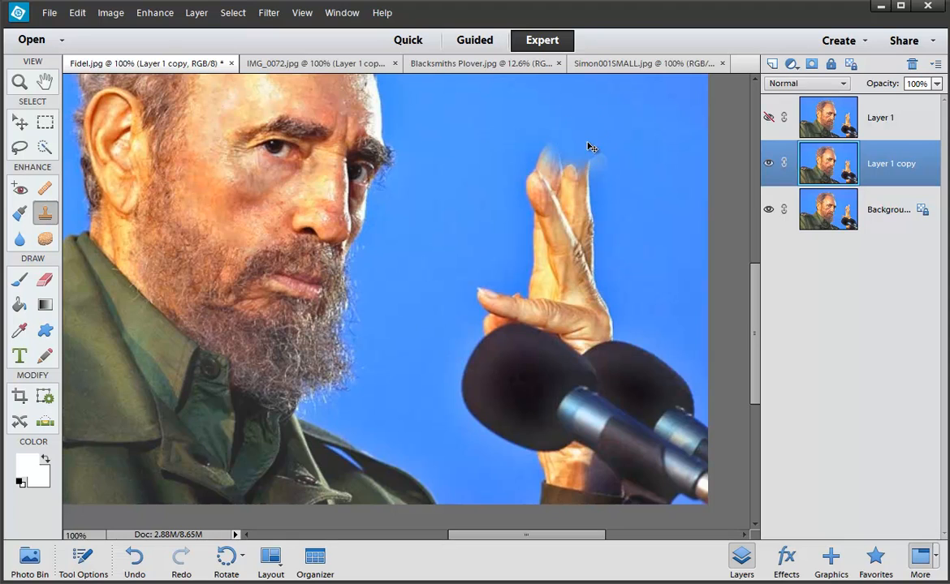
key("ctrl+z")
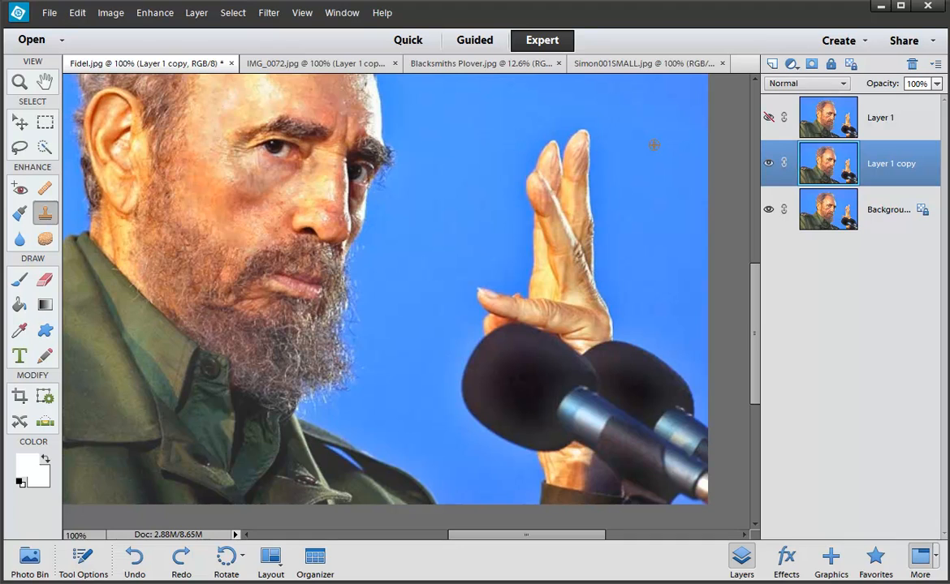
Clone clean blue background over the raised fingers, resampling beside the hand to clear their remains
left_click(654, 146, "alt")
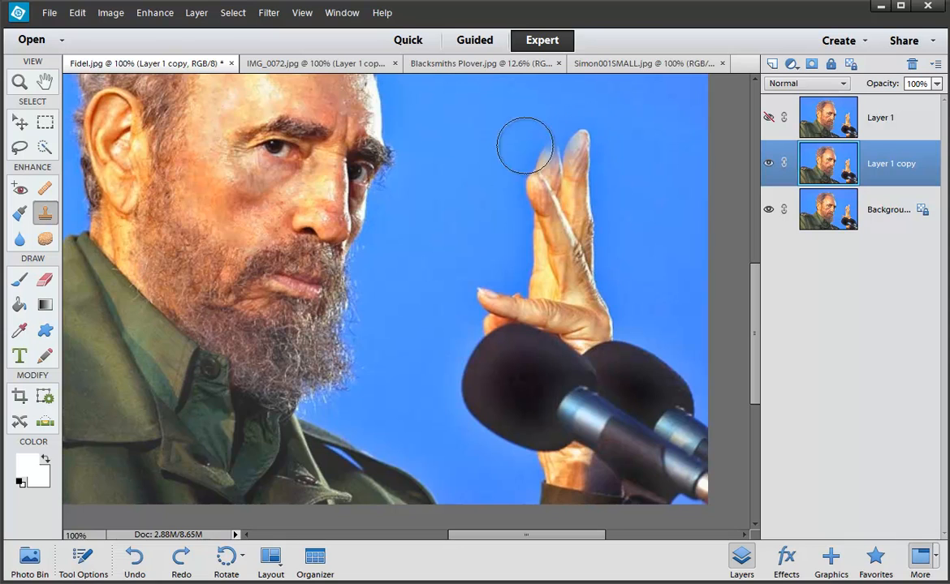
scroll(256, 167, "up", 1)
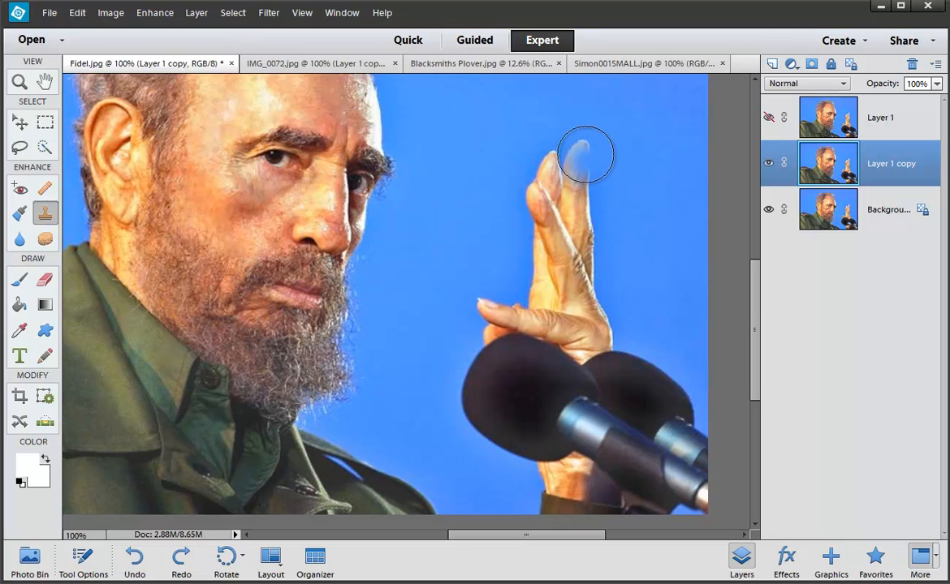
mouse_move(585, 148)
left_mouse_down()
mouse_move(593, 246)
mouse_move(558, 163)
mouse_move(547, 184)
mouse_move(563, 224)
mouse_move(543, 155)
mouse_move(523, 197)
mouse_move(470, 166)
mouse_move(459, 176)
left_mouse_up()
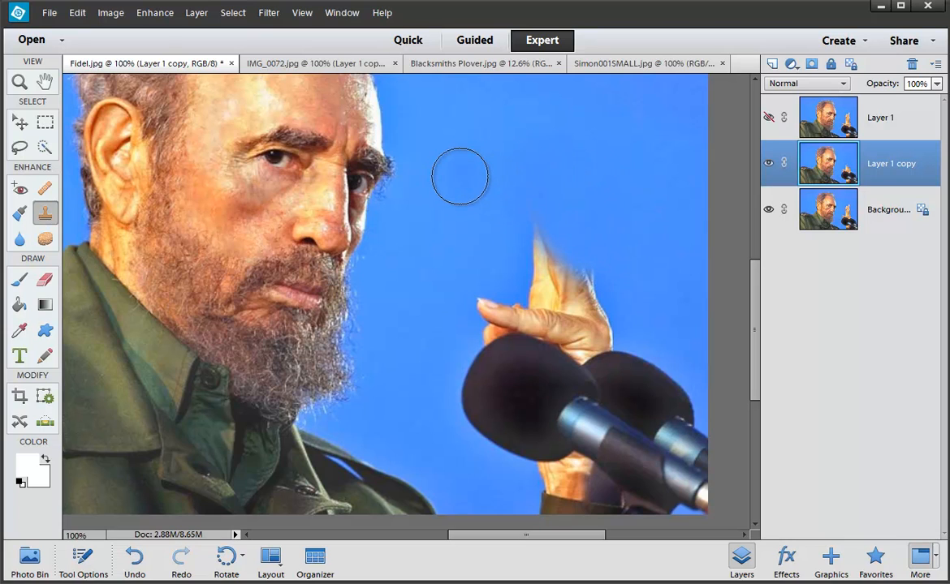
left_click(461, 176, "alt")
left_click_drag(525, 170, 531, 232)
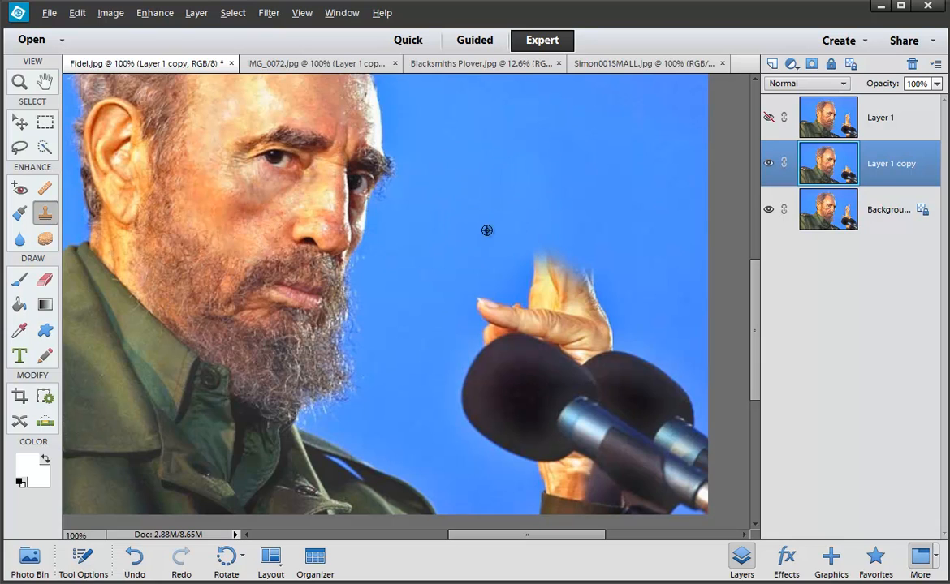
Clone nearby blue background over the thumb tip and the near microphone's edge facing the man
left_click(487, 231, "alt")
mouse_move(494, 268)
left_mouse_down()
mouse_move(471, 307)
mouse_move(509, 284)
mouse_move(517, 262)
left_mouse_up()
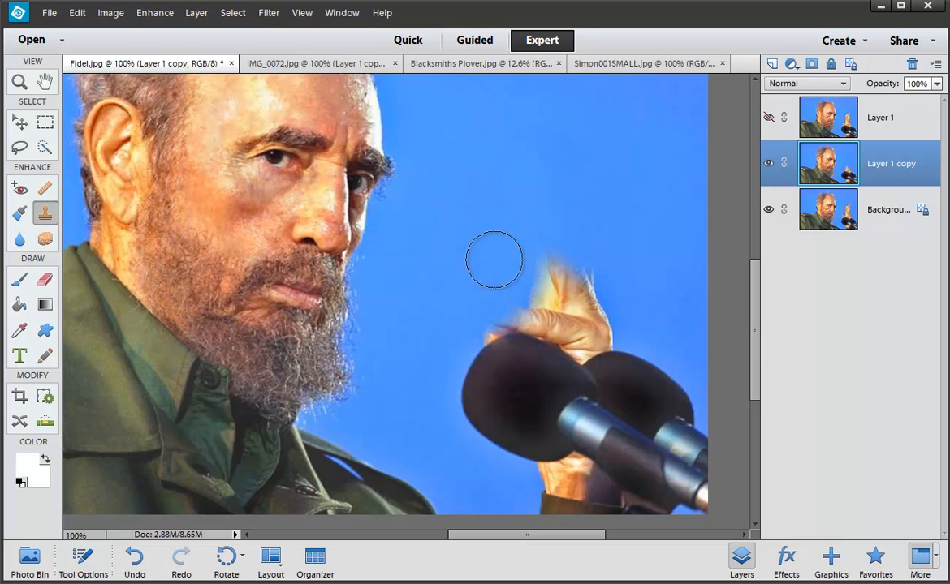
left_click(415, 319, "alt")
mouse_move(439, 322)
left_mouse_down()
mouse_move(458, 422)
mouse_move(447, 393)
left_mouse_up()
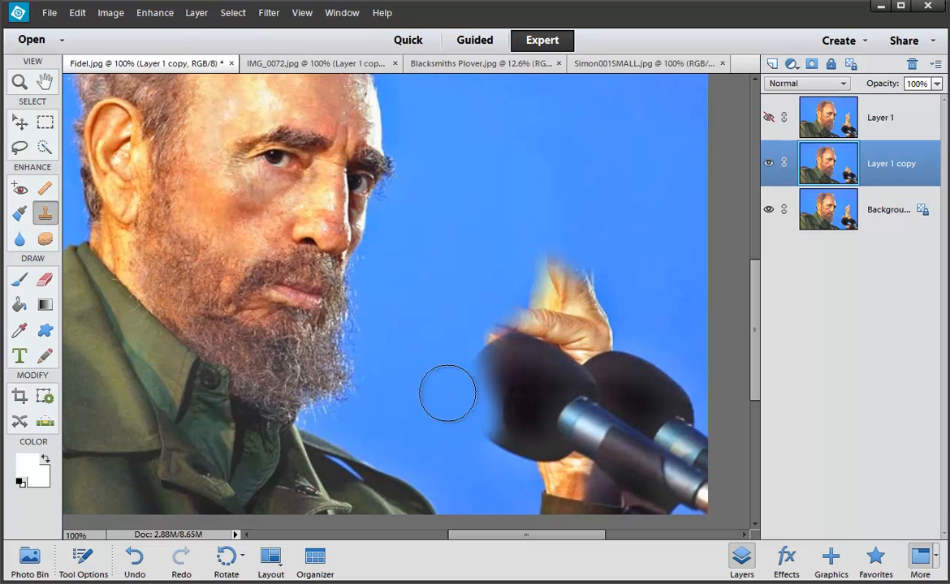
Try cloning over the hand from a source beside the face, then undo the strokes that copy the beard
left_click(413, 268, "alt")
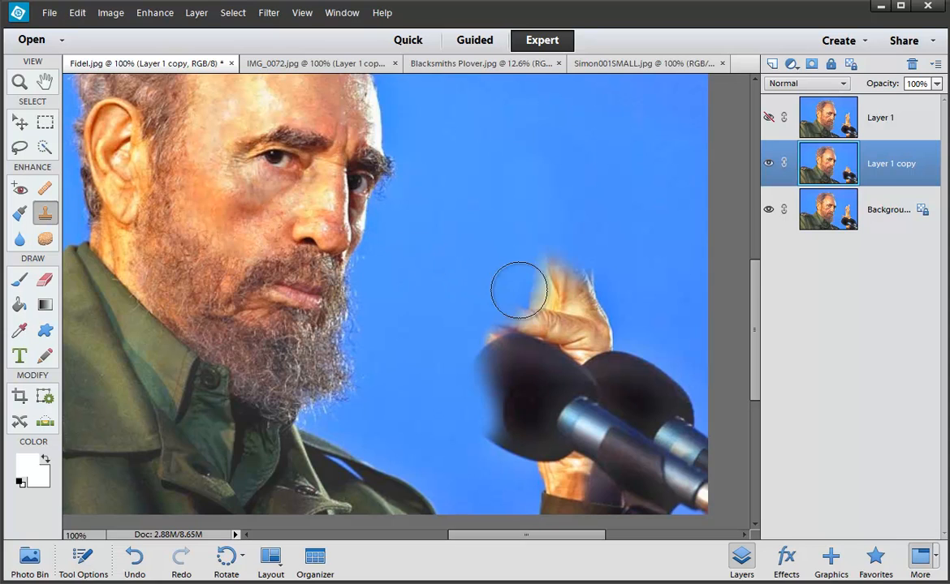
mouse_move(519, 286)
left_mouse_down()
mouse_move(548, 271)
mouse_move(512, 323)
mouse_move(514, 308)
mouse_move(440, 304)
left_mouse_up()
left_click(449, 391)
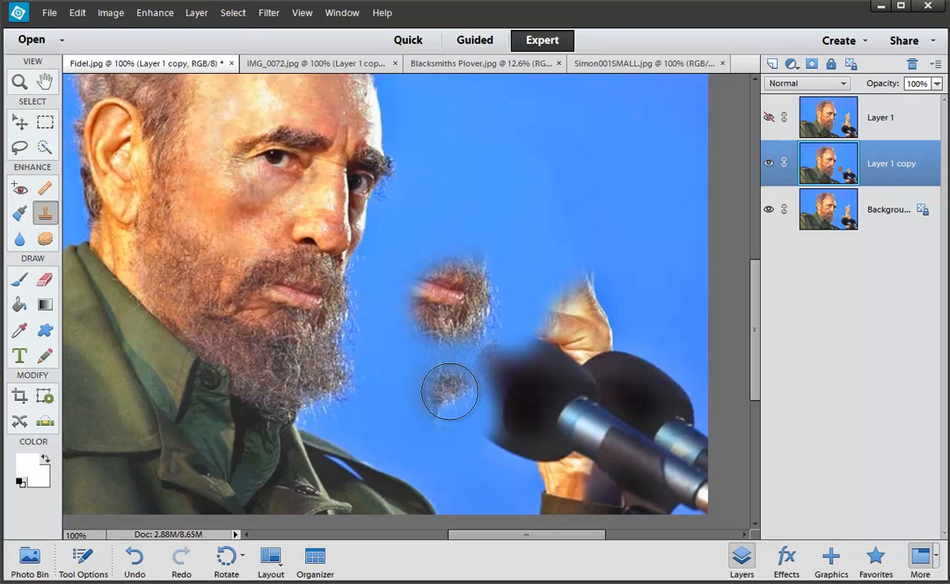
key("ctrl+z")
key("ctrl+z")
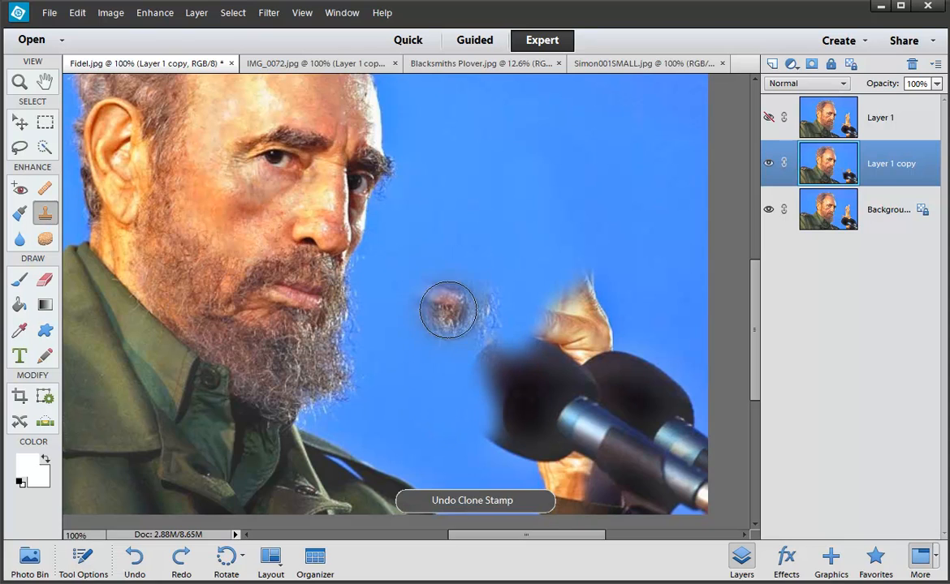
key("ctrl+z")
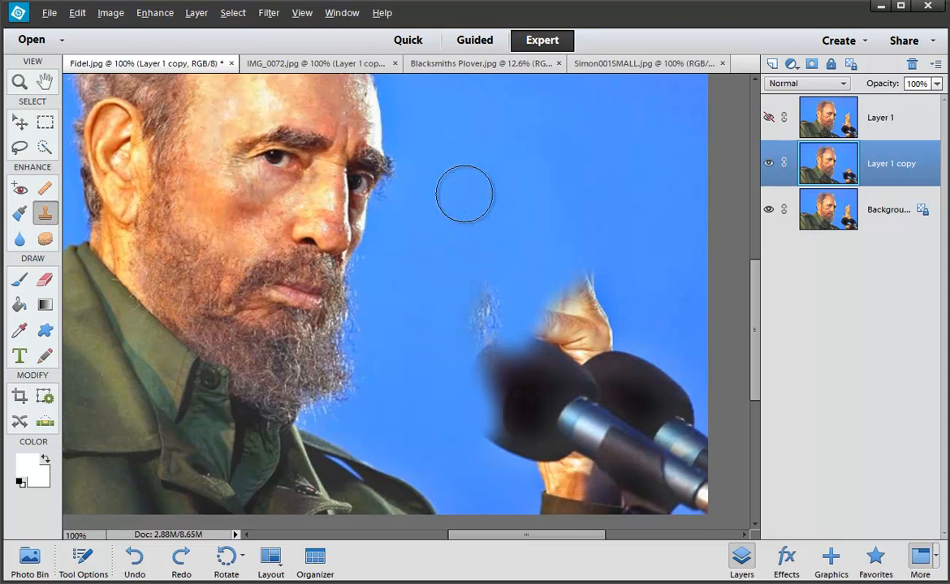
Clone blue background over the stray beard patch and all that remains of the hand, sleeve and microphones
mouse_move(466, 240)
left_mouse_down()
mouse_move(485, 325)
mouse_move(496, 304)
mouse_move(481, 318)
mouse_move(477, 367)
mouse_move(513, 321)
mouse_move(563, 287)
mouse_move(604, 280)
mouse_move(561, 295)
mouse_move(520, 342)
mouse_move(611, 323)
mouse_move(552, 338)
mouse_move(509, 367)
mouse_move(499, 409)
mouse_move(538, 358)
mouse_move(617, 337)
mouse_move(551, 369)
mouse_move(522, 412)
mouse_move(637, 393)
mouse_move(557, 418)
mouse_move(546, 452)
mouse_move(654, 428)
mouse_move(577, 479)
mouse_move(618, 454)
mouse_move(640, 457)
mouse_move(551, 454)
mouse_move(499, 471)
mouse_move(490, 445)
mouse_move(495, 434)
mouse_move(531, 465)
mouse_move(549, 423)
left_mouse_up()
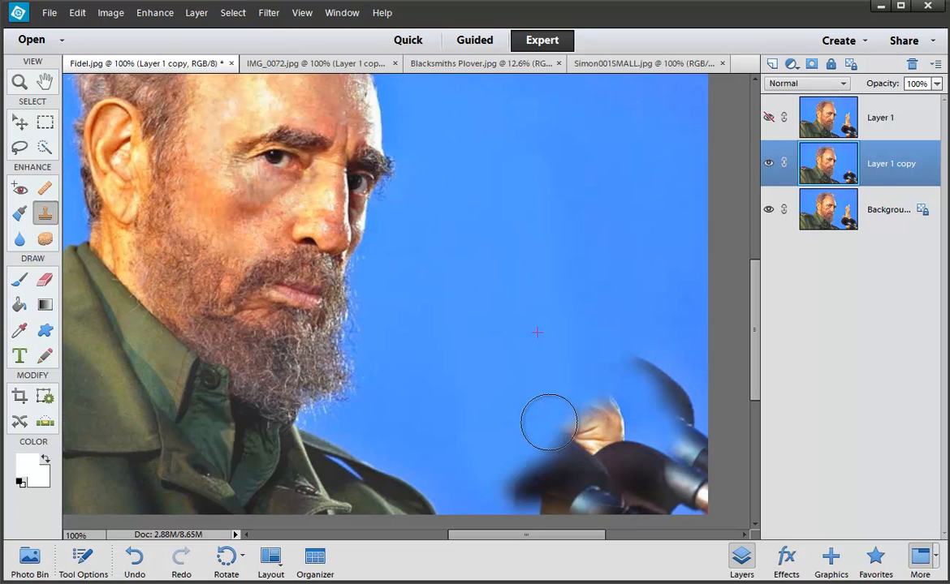
mouse_move(548, 422)
left_mouse_down()
mouse_move(551, 387)
mouse_move(593, 373)
mouse_move(652, 371)
mouse_move(640, 384)
mouse_move(583, 416)
mouse_move(672, 325)
mouse_move(635, 307)
mouse_move(670, 395)
mouse_move(642, 441)
mouse_move(428, 425)
left_mouse_up()
mouse_move(489, 456)
left_mouse_down()
mouse_move(516, 477)
mouse_move(550, 470)
mouse_move(556, 443)
mouse_move(583, 450)
mouse_move(617, 411)
mouse_move(686, 478)
mouse_move(708, 426)
mouse_move(682, 357)
mouse_move(687, 529)
mouse_move(694, 486)
mouse_move(524, 502)
mouse_move(636, 506)
mouse_move(611, 467)
left_mouse_up()
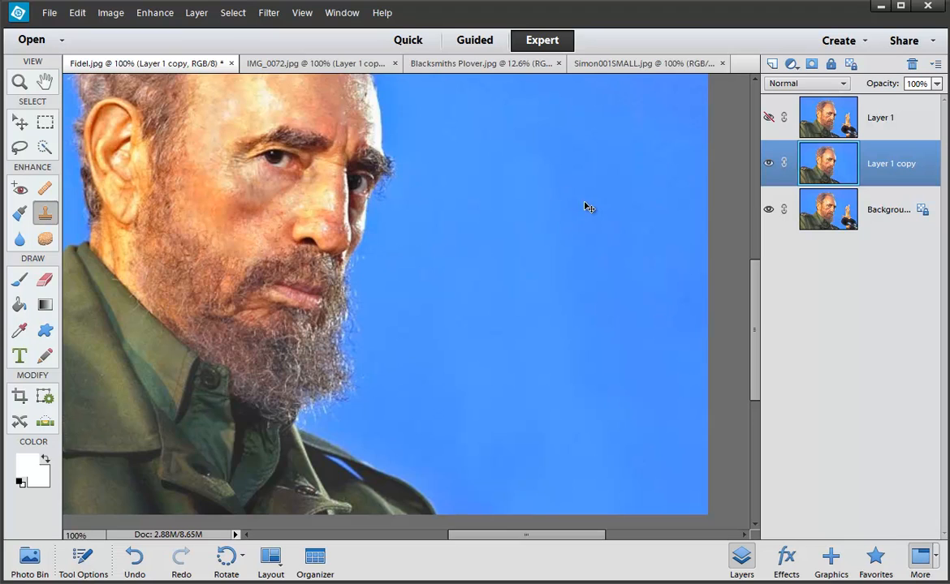
key("ctrl+minus")
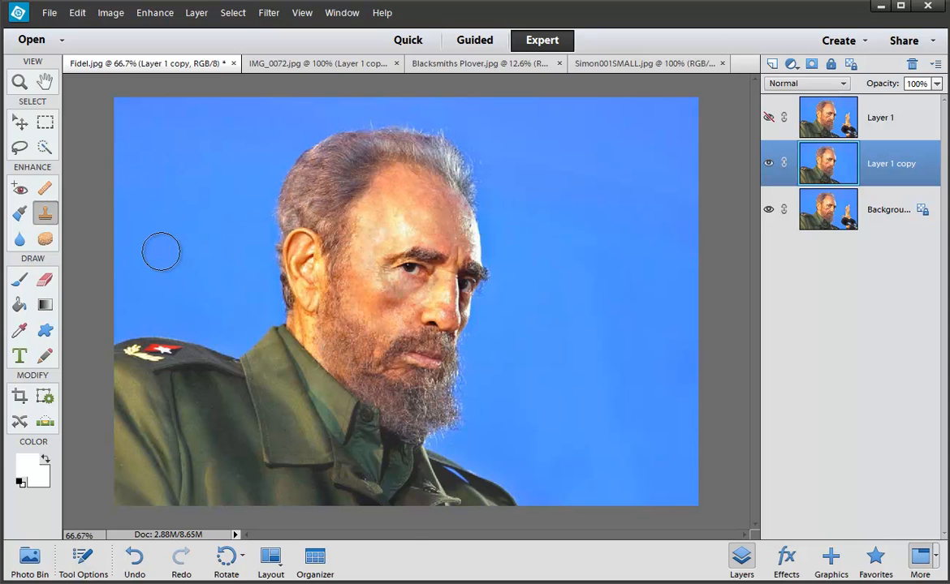
Use a 40 px Clone Stamp to cover the white star and most of the red shoulder insignia with dark epaulette fabric
key("q")
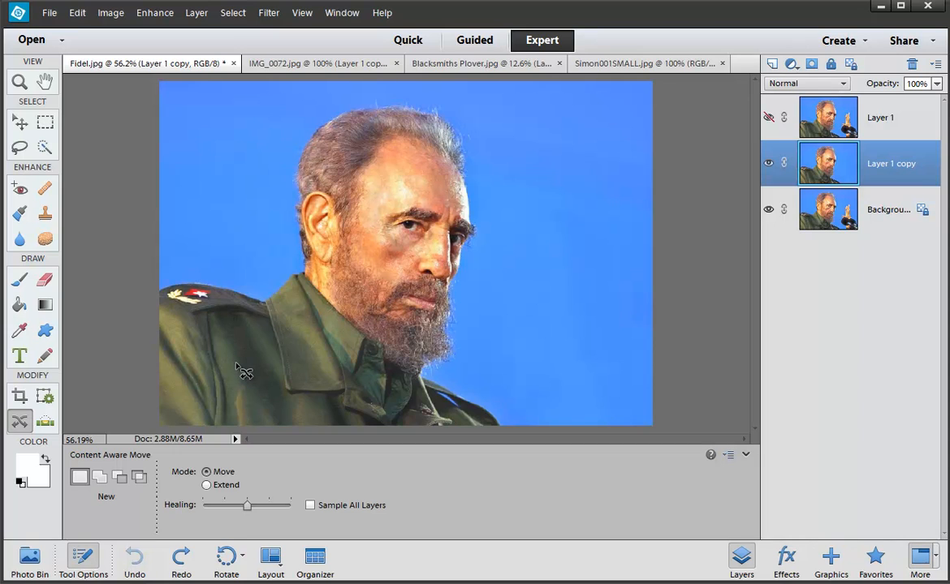
key("s")
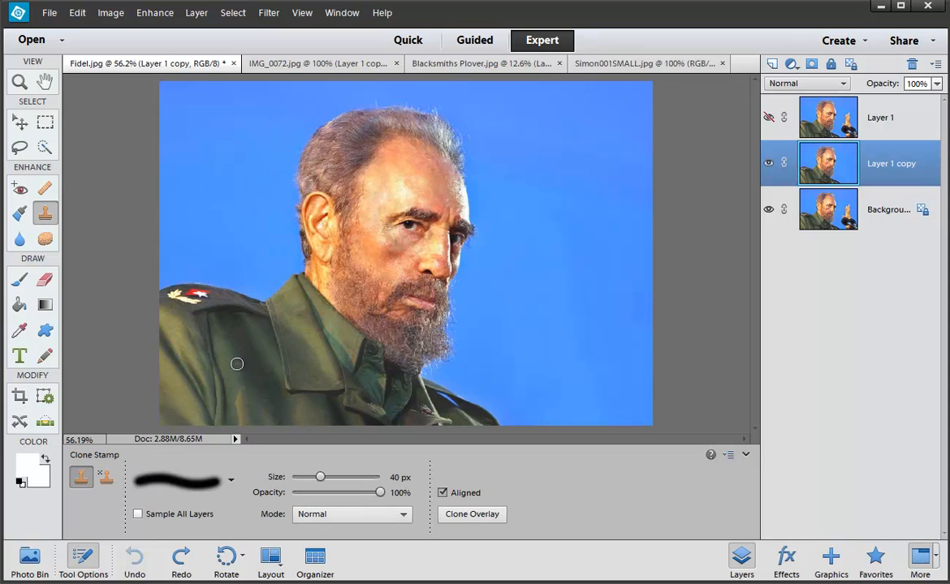
left_click(233, 325, "ctrl")
left_click(233, 324, "ctrl")
left_click(234, 325, "ctrl")
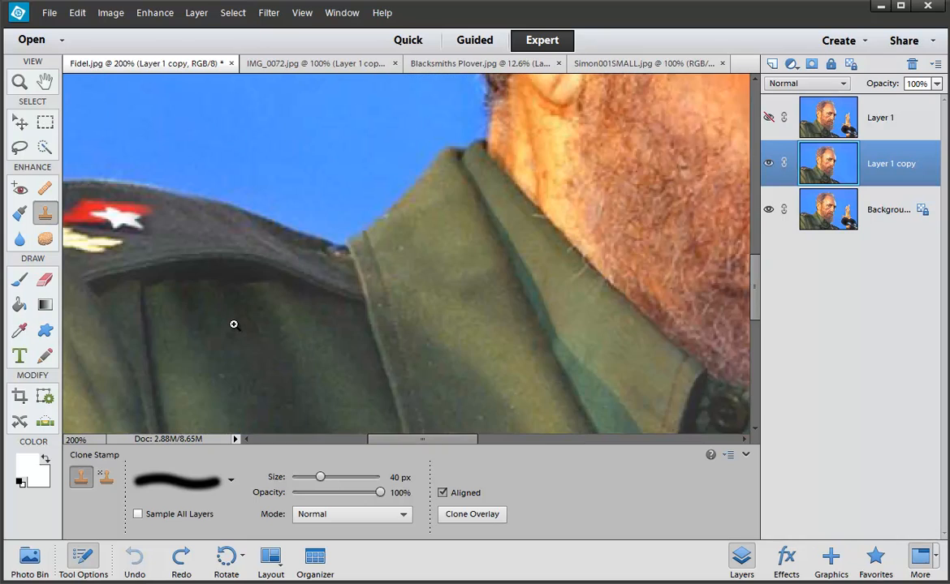
left_click_drag(194, 307, 348, 336)
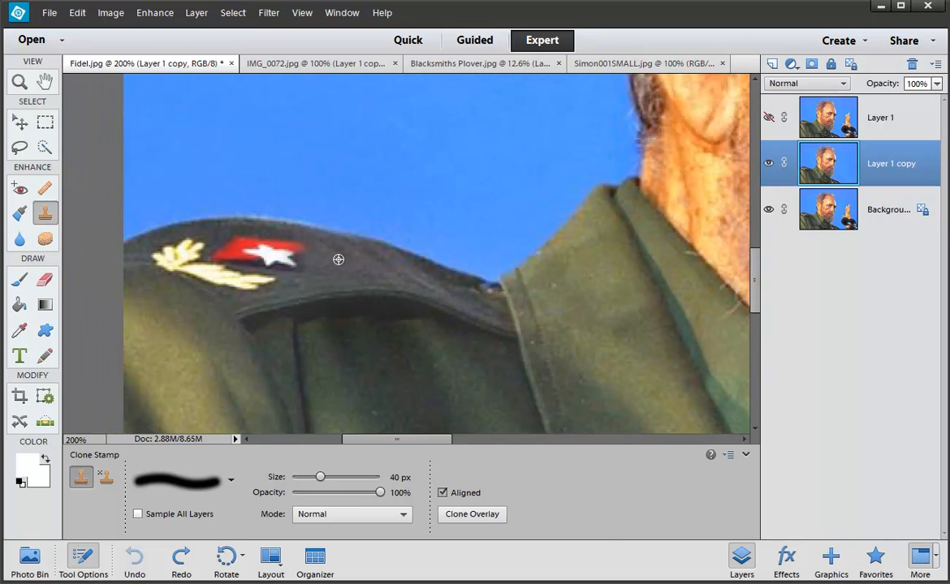
left_click_drag(319, 254, 255, 256)
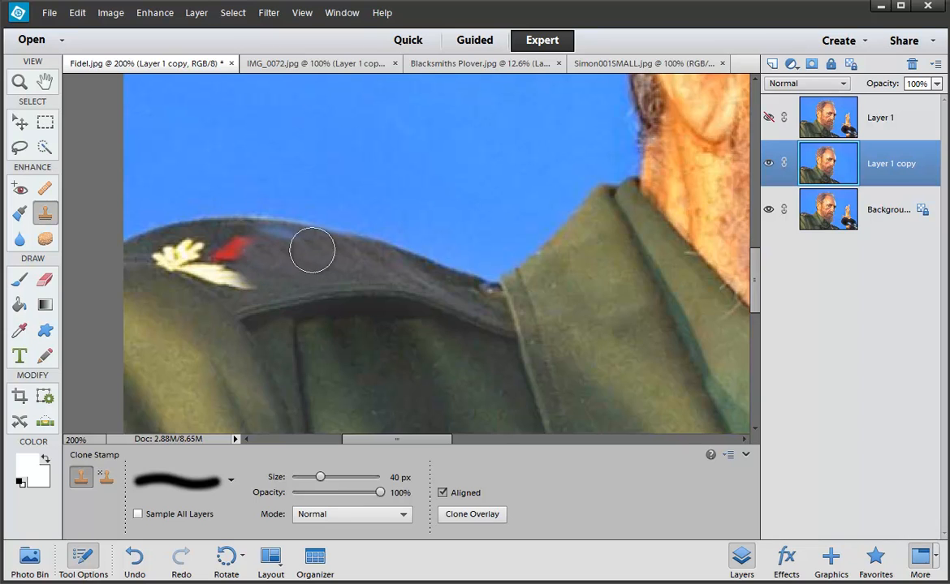
left_click_drag(312, 251, 216, 236)
Clone over the remaining red insignia and the yellow leaf emblem, lowering the Clone Stamp opacity to 53%
left_click(302, 254, "alt")
left_click_drag(278, 249, 245, 248)
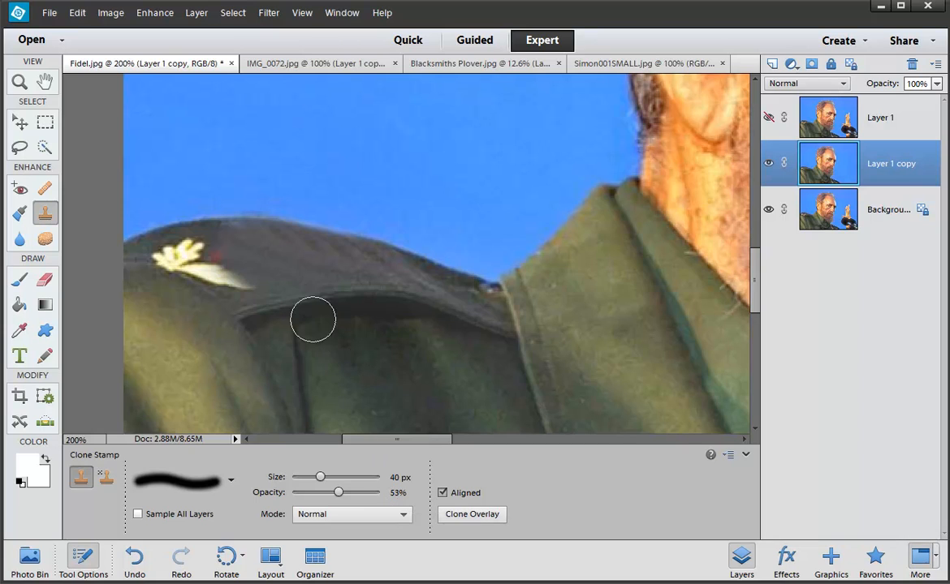
mouse_move(262, 267)
left_mouse_down()
mouse_move(195, 276)
mouse_move(184, 259)
mouse_move(163, 254)
mouse_move(196, 258)
mouse_move(212, 274)
mouse_move(189, 266)
left_mouse_up()
left_click(244, 281, "alt")
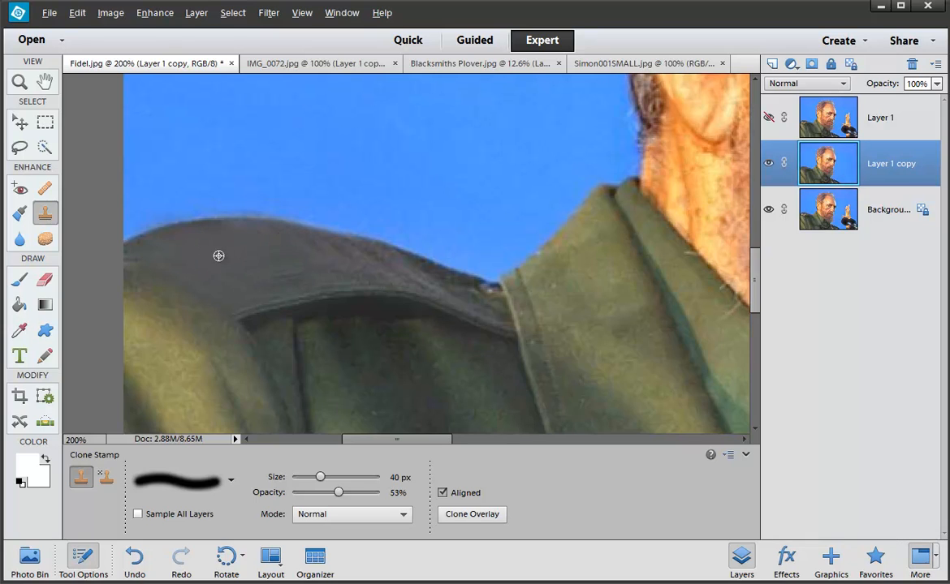
Even out the cloned epaulette area with resampled grey fabric at 53% opacity
mouse_move(218, 256)
left_mouse_down()
mouse_move(327, 262)
mouse_move(264, 249)
mouse_move(293, 245)
mouse_move(238, 247)
mouse_move(256, 266)
left_mouse_up()
left_click(269, 264, "alt")
left_click(321, 263)
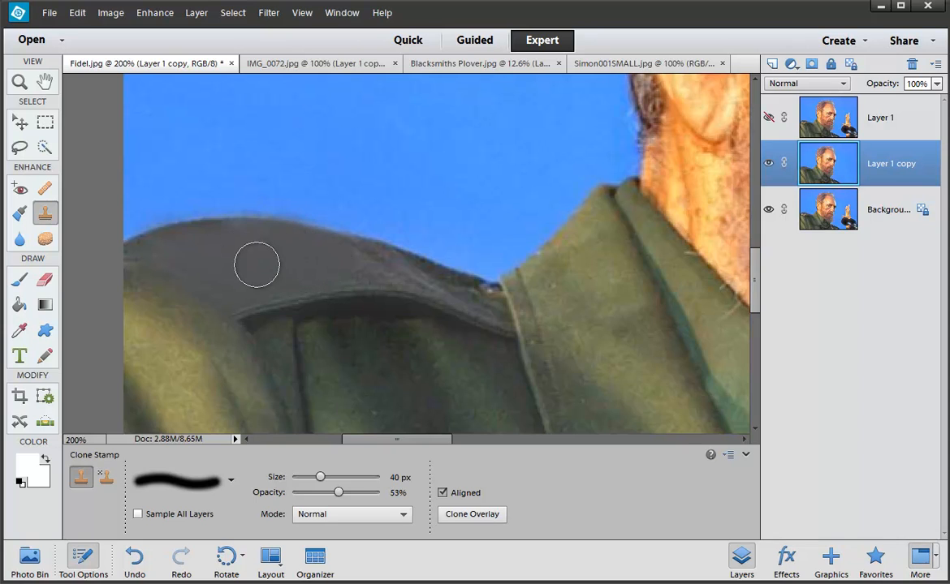
key("ctrl+0")
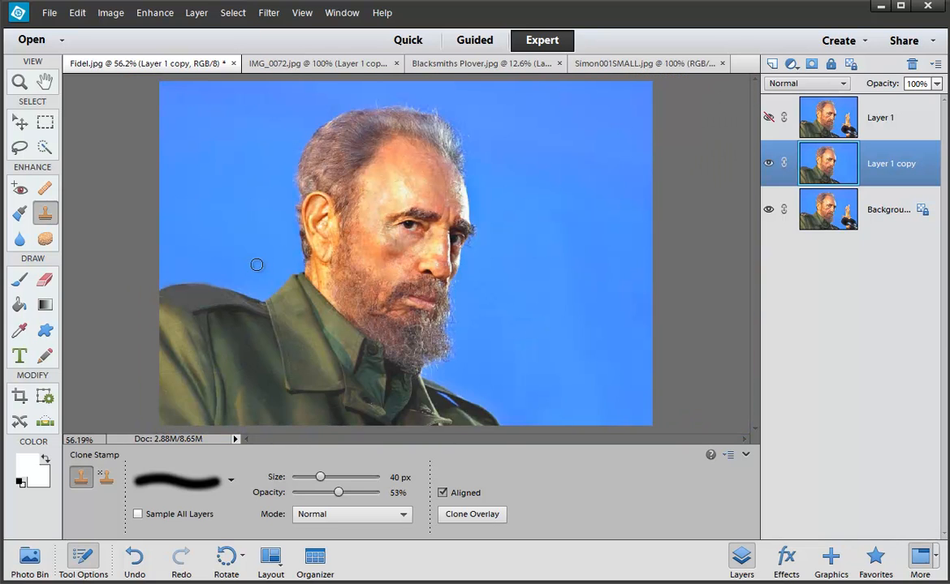
Clean up the shoulder's upper edge by cloning blue background along it with a 13 px brush at 100% opacity
left_click(216, 278, "ctrl")
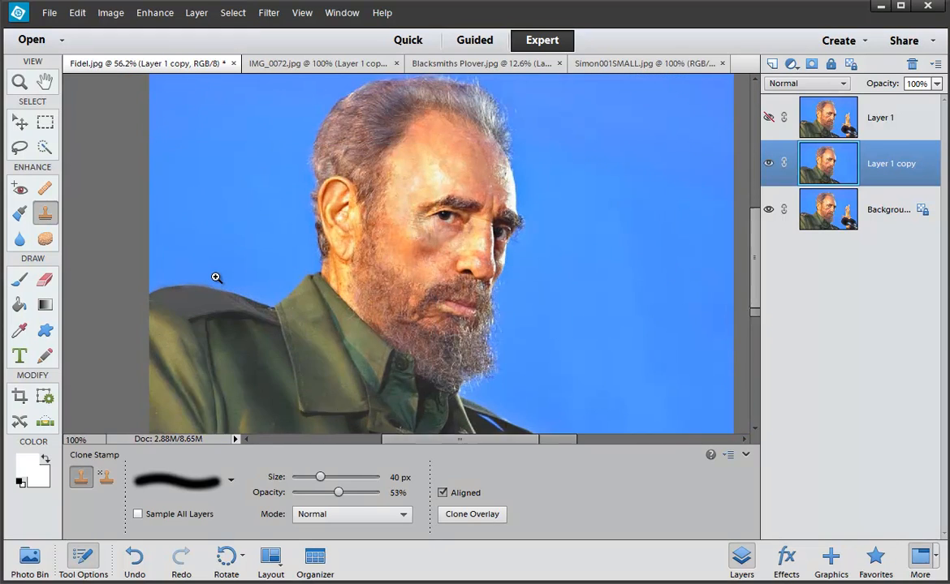
left_click(215, 277, "ctrl")
left_click(215, 278, "ctrl")
left_click(215, 278, "ctrl")
left_click(186, 294, "ctrl")
mouse_move(189, 294)
left_mouse_down()
mouse_move(445, 189)
mouse_move(449, 225)
left_mouse_up()
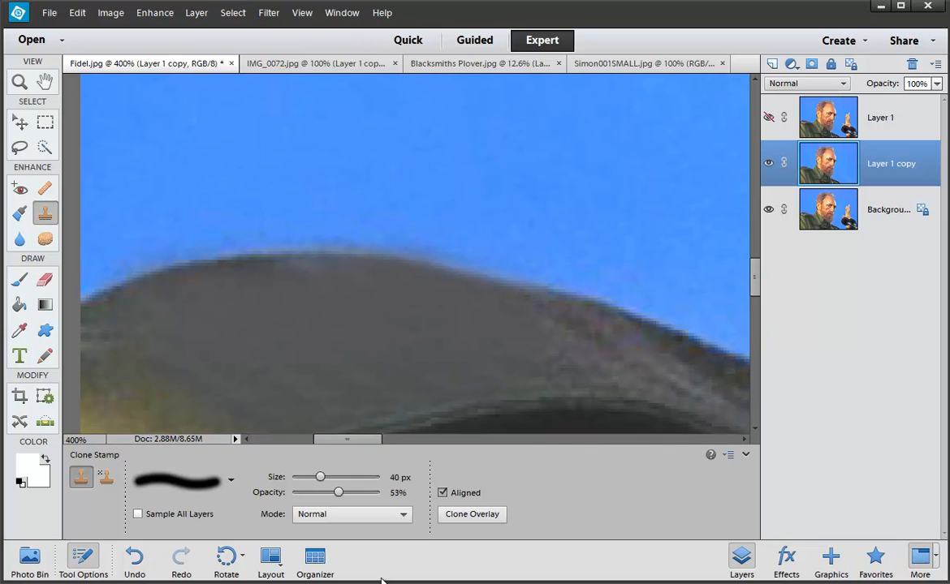
left_click_drag(377, 498, 383, 494)
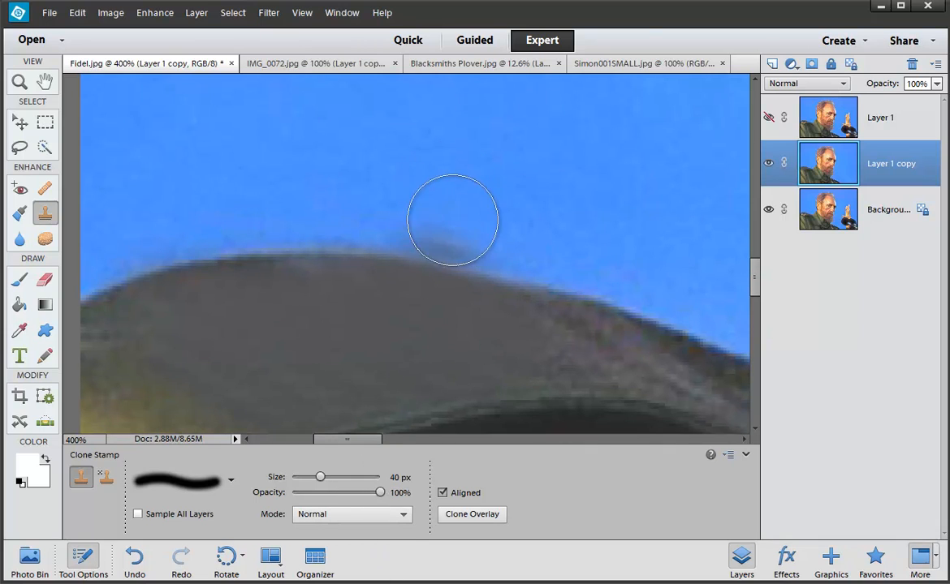
right_click(451, 144)
left_click(399, 178)
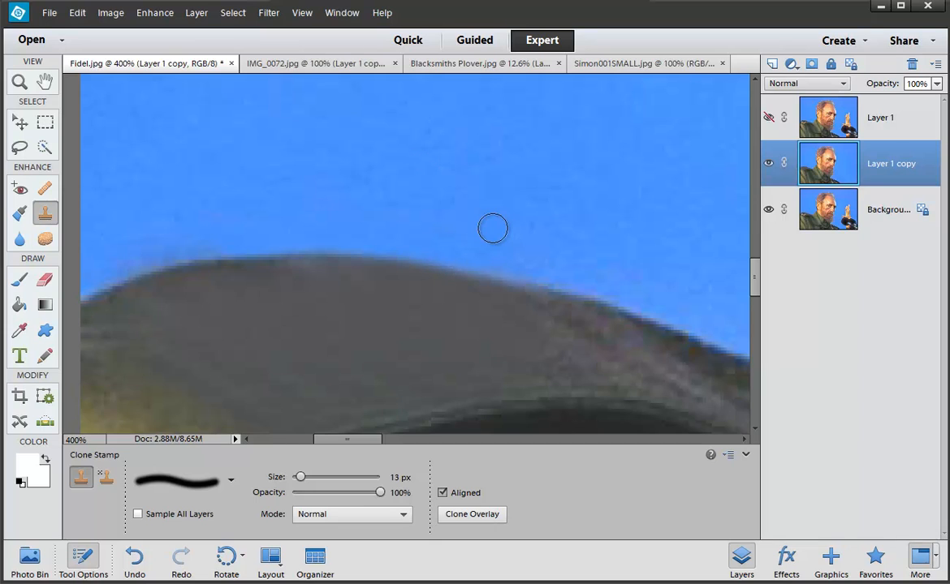
key("ctrl+0")
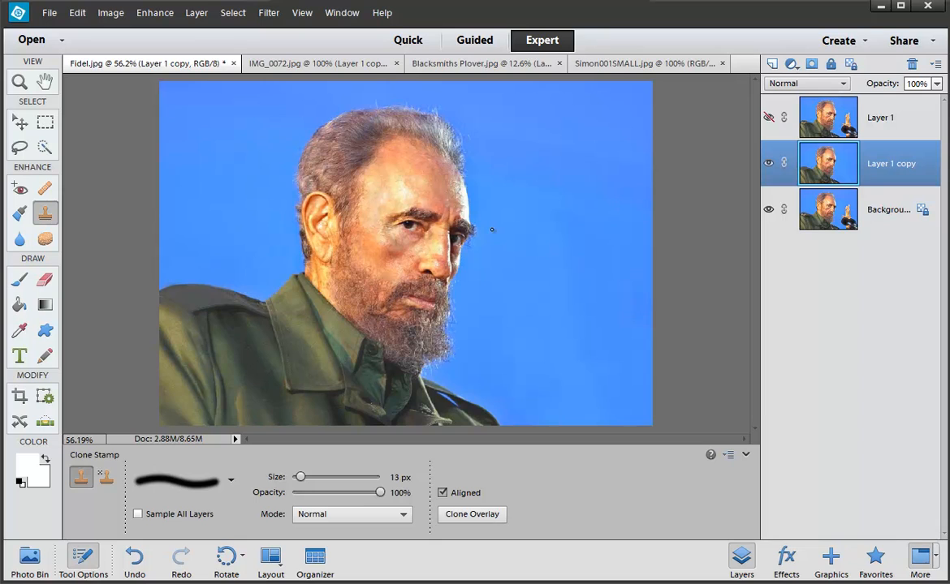
Switch to the Blacksmiths Plover.jpg image and choose the Selection Brush
left_click(468, 65)
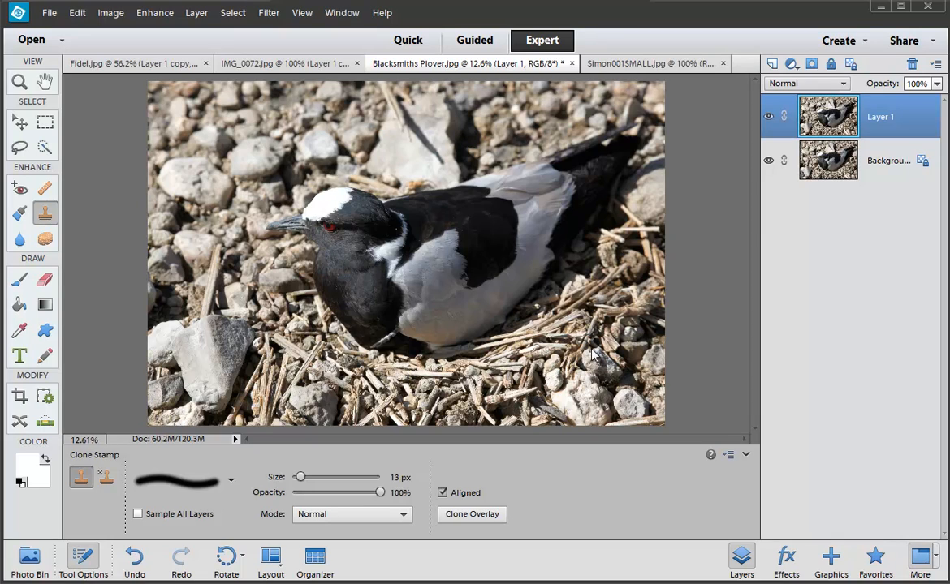
left_click(45, 121)
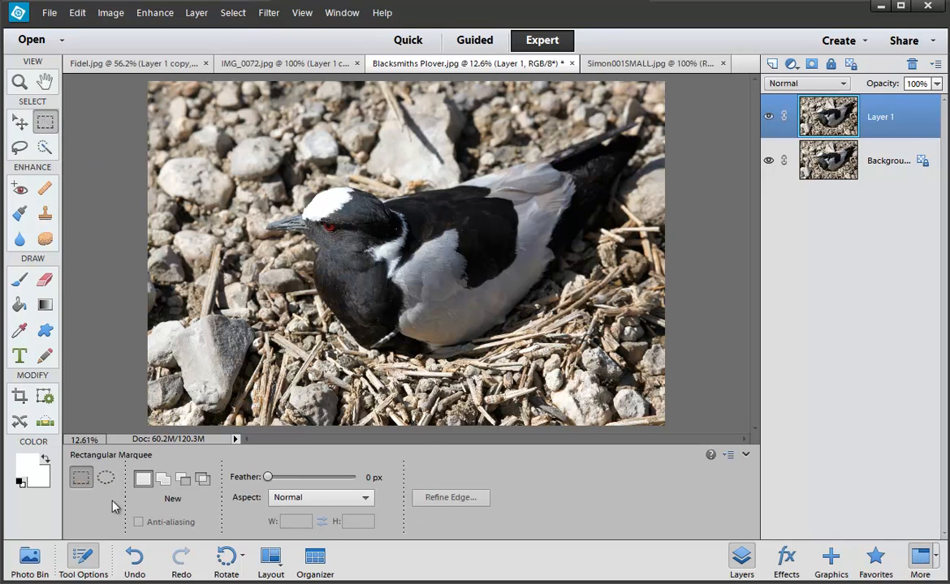
left_click(44, 146)
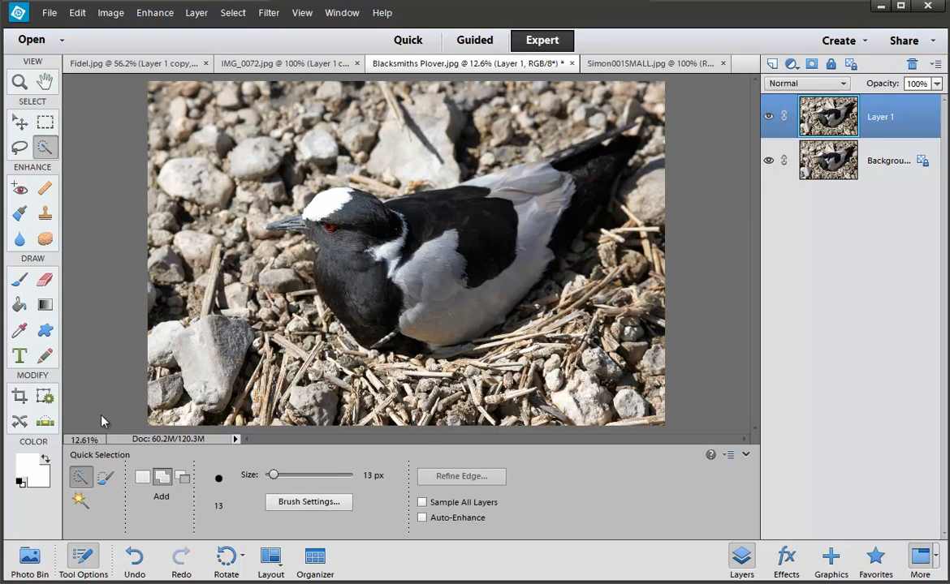
left_click(106, 479)
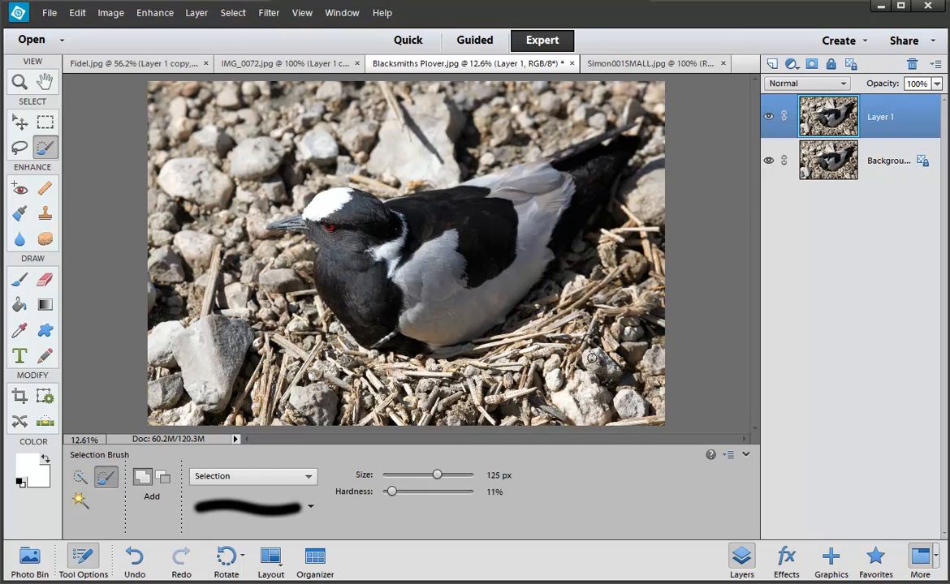
Enlarge the Selection Brush to 800 px and paint a selection over the twigs and stones beside the bird's tail and nest
key("bracketright")
key("bracketright")
key("bracketright")
key("bracketright")
key("bracketright")
key("bracketright")
key("bracketright")
key("bracketright")
key("bracketright")
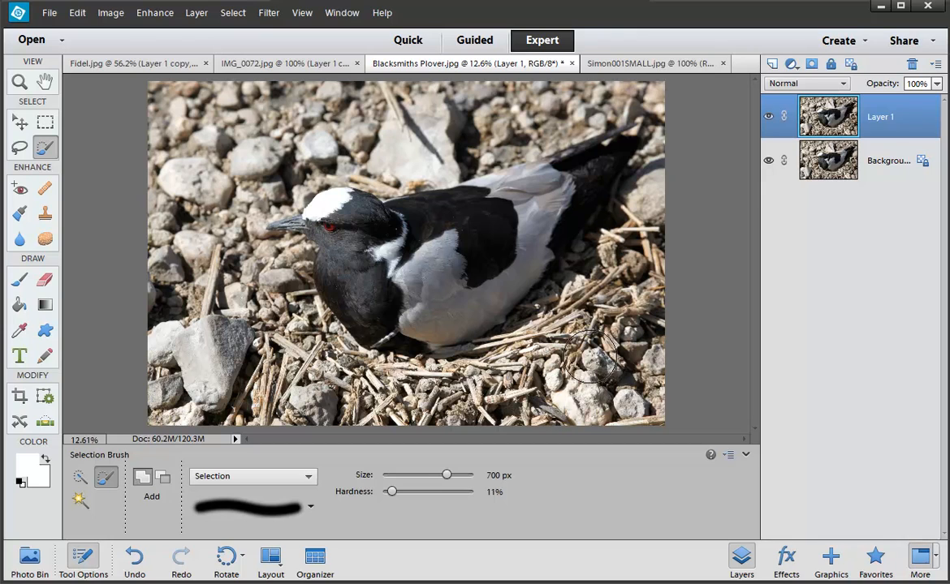
key("bracketright")
mouse_move(604, 323)
left_mouse_down()
mouse_move(552, 362)
mouse_move(548, 387)
mouse_move(620, 384)
mouse_move(629, 314)
mouse_move(625, 291)
mouse_move(610, 284)
mouse_move(578, 313)
mouse_move(532, 377)
left_mouse_up()
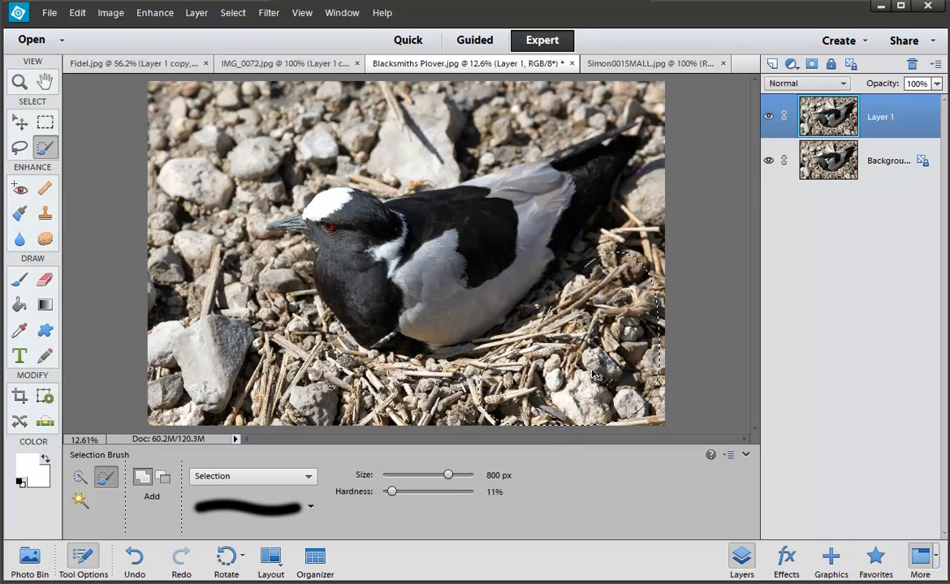
Copy the selected twigs to a new layer and move the patch over the large grey stone below the beak
key("ctrl+c")
key("ctrl+v")
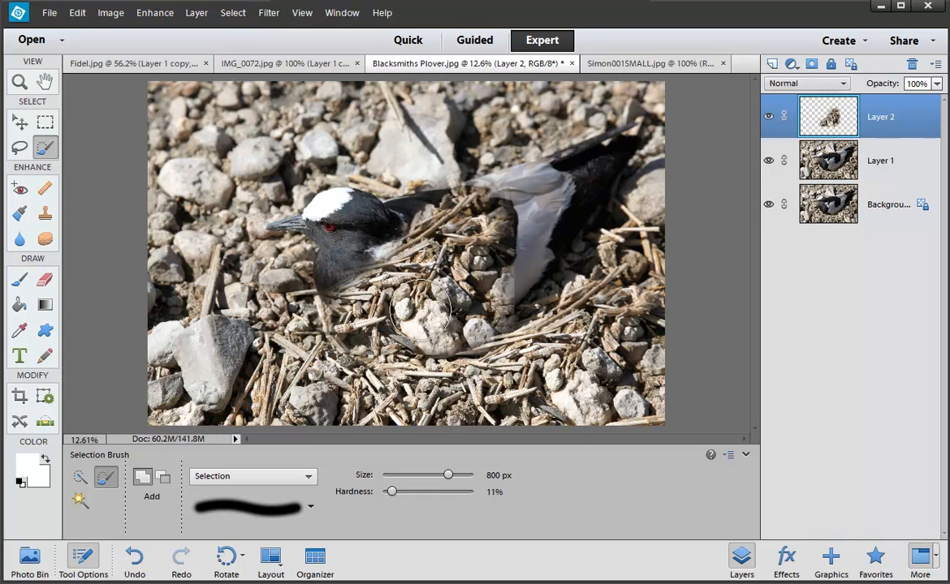
key("v")
left_click_drag(457, 248, 251, 307)
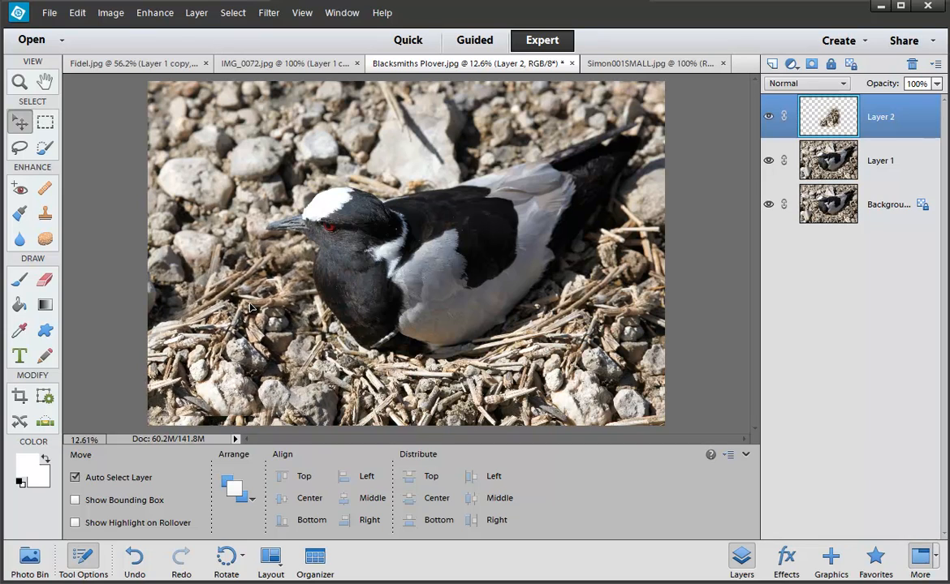
Flip the pasted twig patch horizontally and reposition it to fill the photo's lower-left corner
key("ctrl+t")
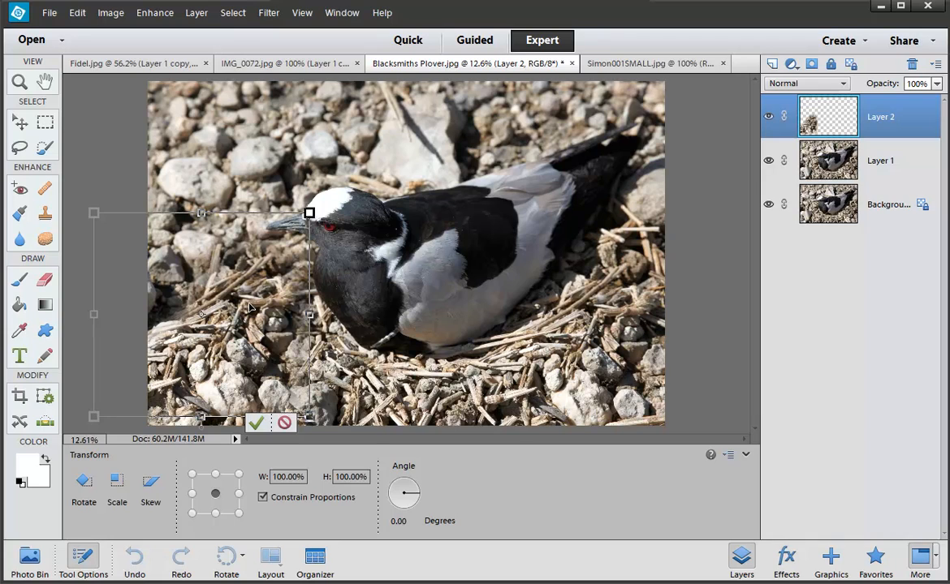
right_click(251, 307)
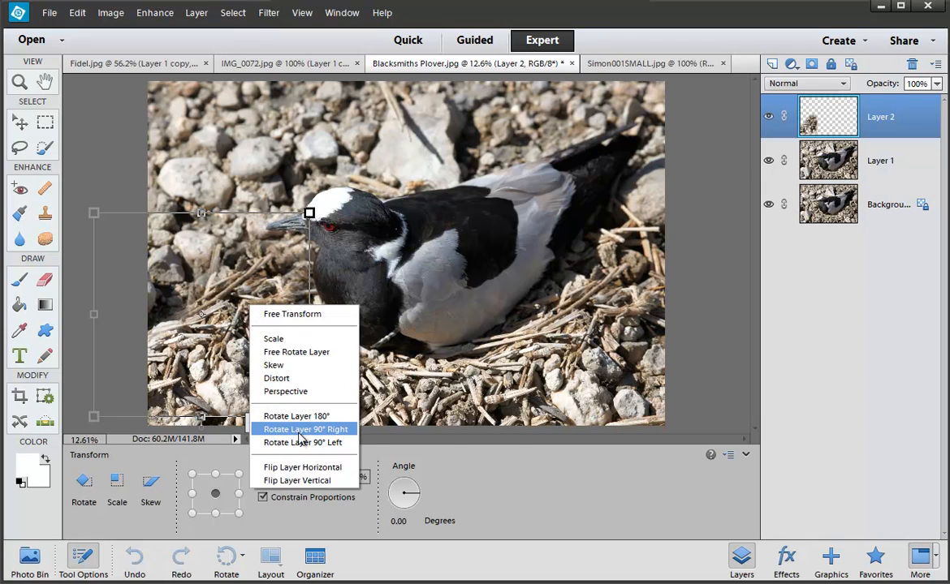
left_click(300, 471)
left_click_drag(224, 382, 284, 388)
key("Return")
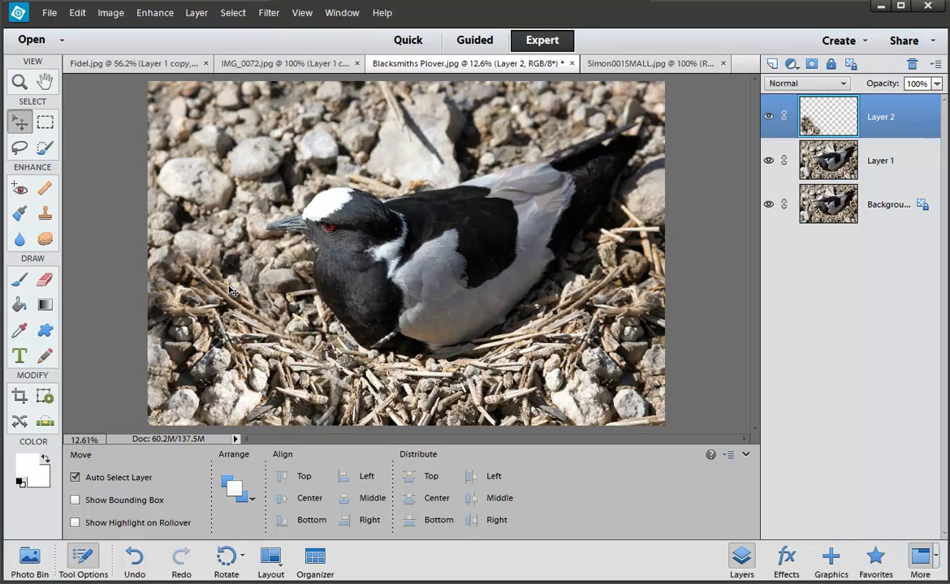
Select the stones in Layer 1's upper-left corner with a Rectangular Marquee at 0 px feather
left_click(900, 164)
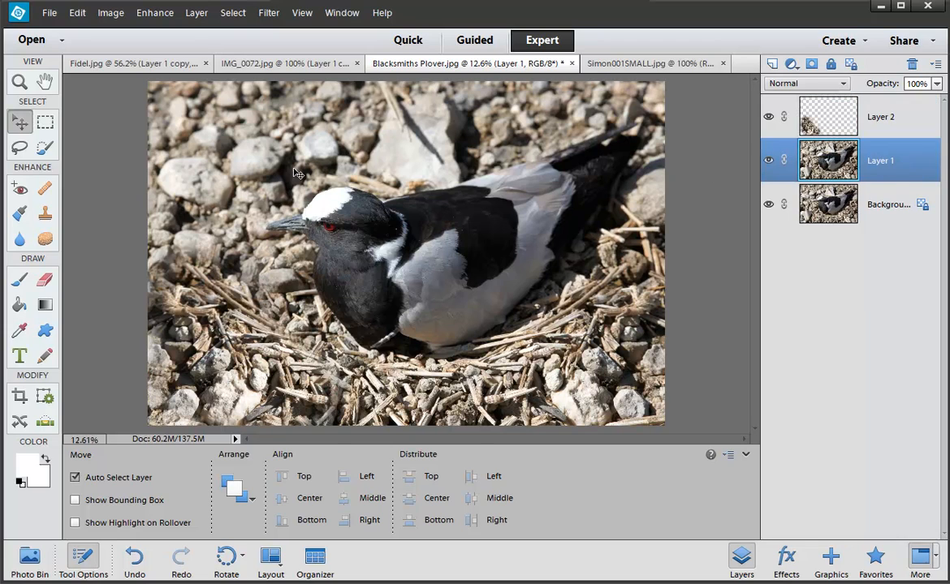
left_click(226, 142, "ctrl")
left_click(225, 142, "ctrl")
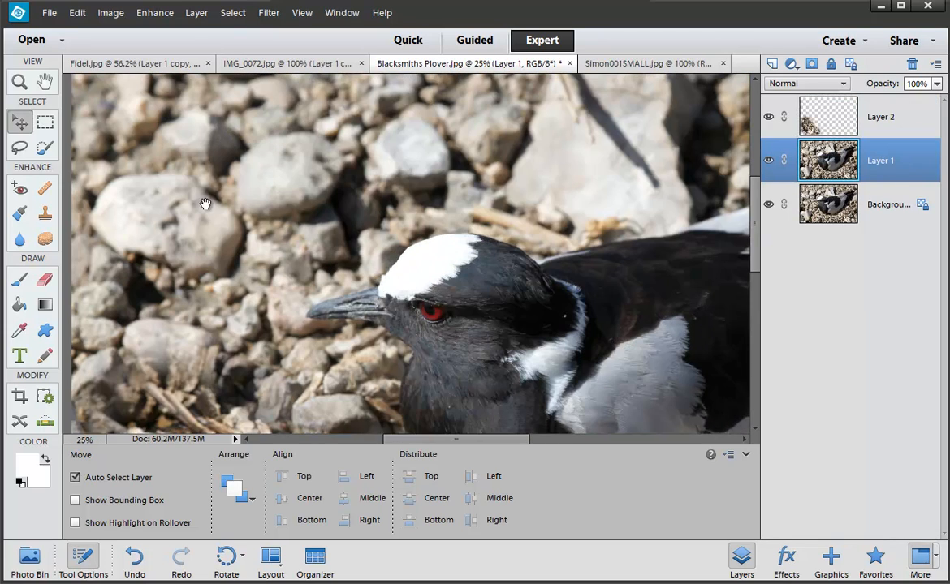
left_click_drag(212, 192, 308, 318)
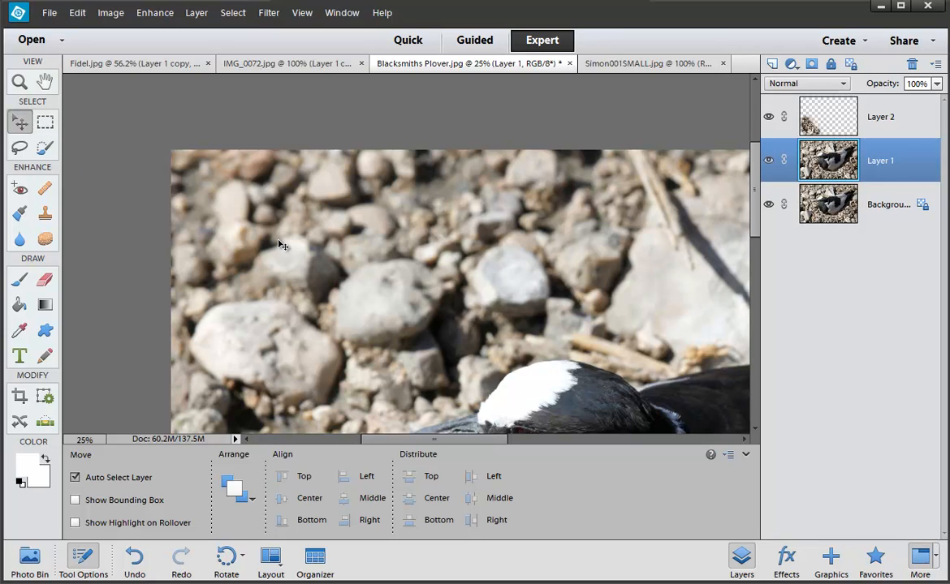
key("m")
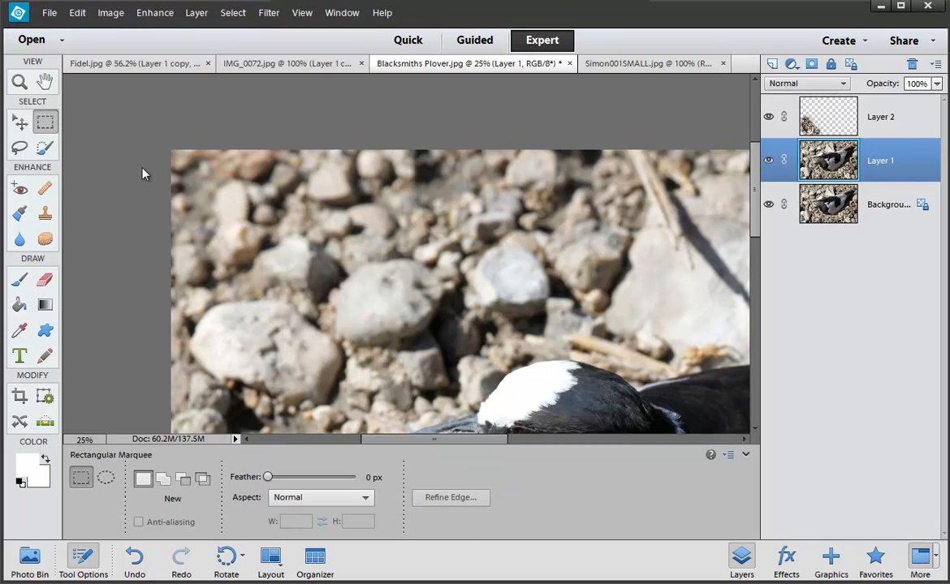
left_click_drag(173, 160, 319, 288)
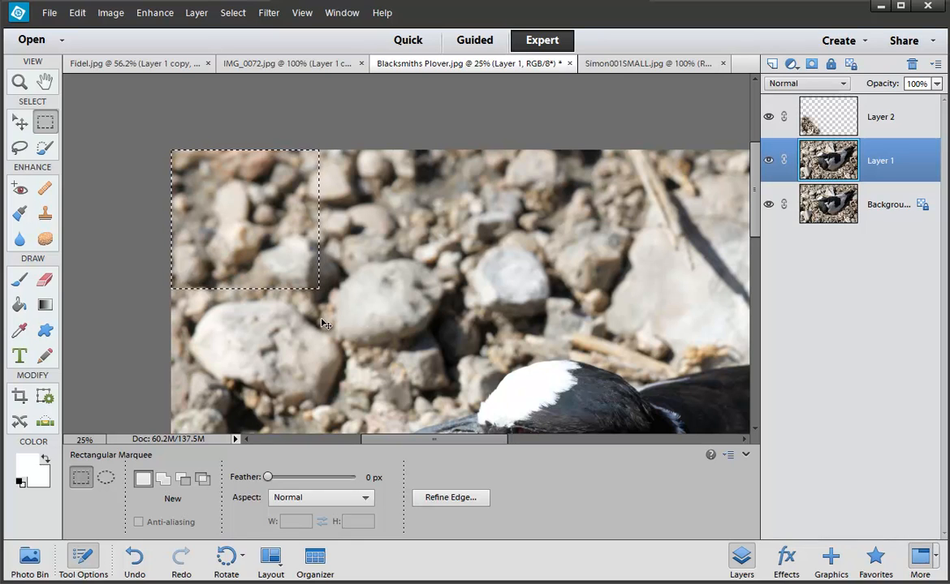
Try covering the pale stones with a hard-edged copy of the selected corner, and delete that copied layer
key("ctrl+j")
scroll(327, 316, "down", 1)
key("v")
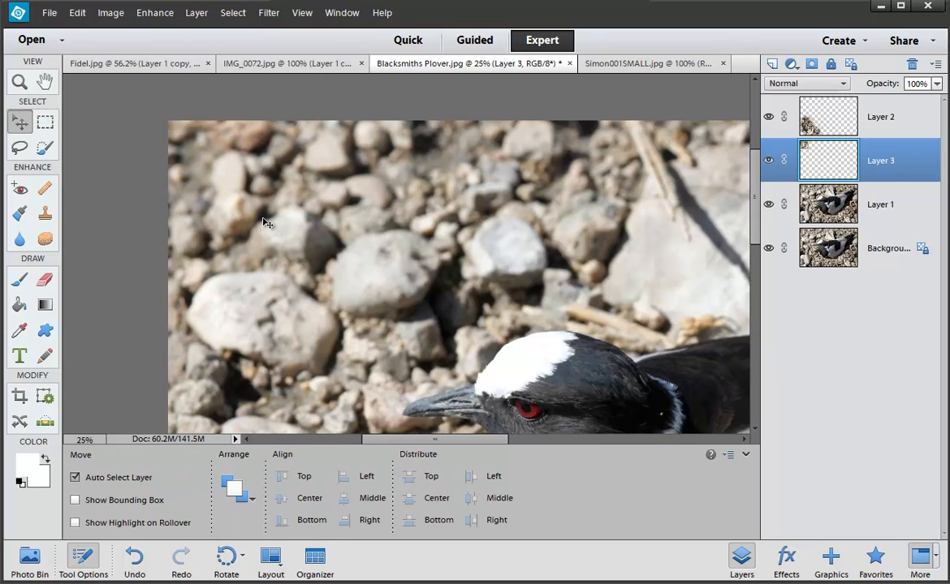
left_click_drag(261, 218, 361, 318)
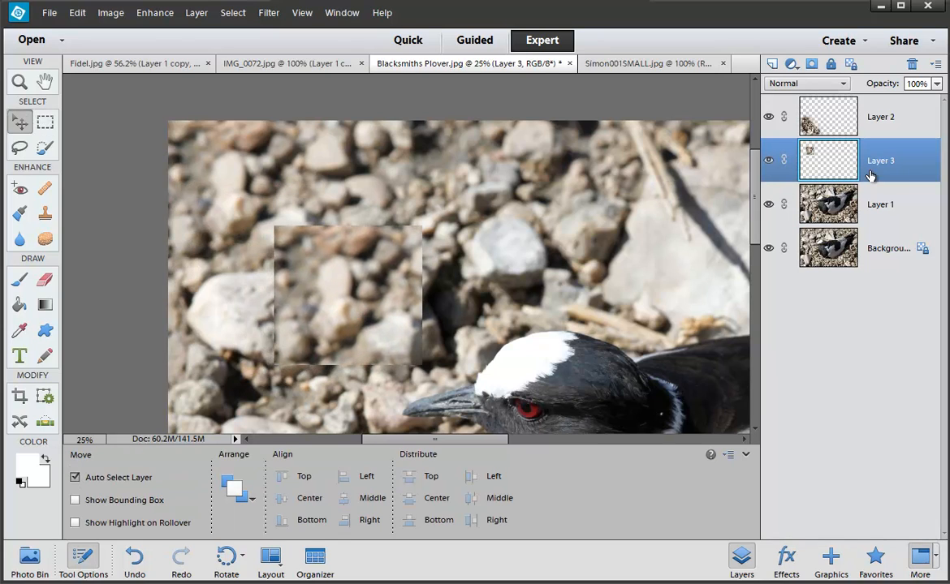
left_click_drag(870, 174, 912, 64)
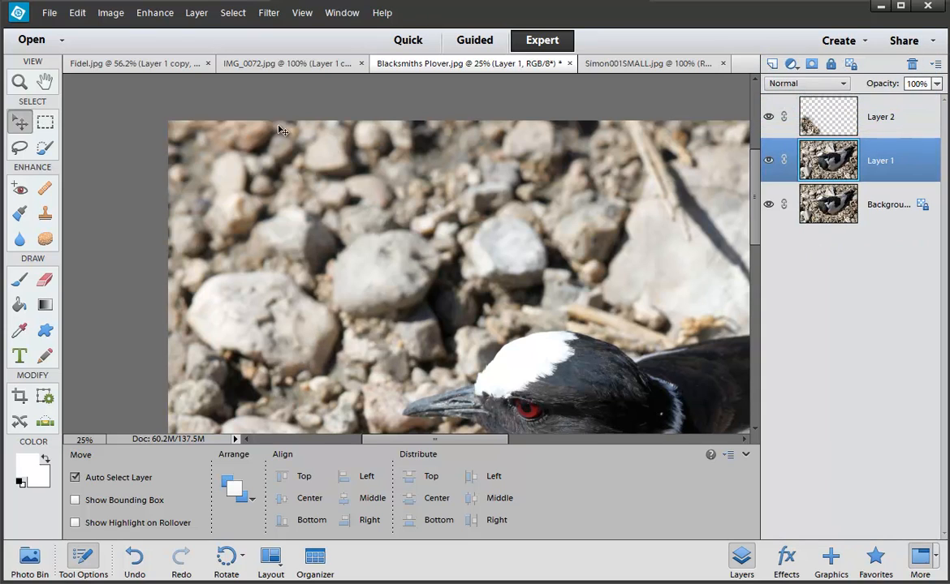
Marquee the upper-left corner stones again and feather the selection by 33 pixels
left_click(45, 122)
left_click_drag(151, 104, 274, 197)
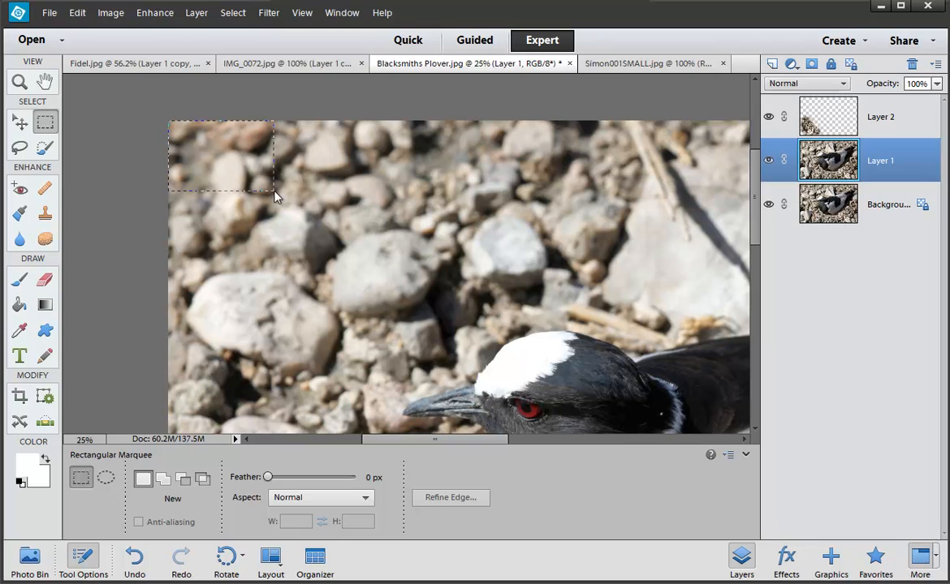
left_click_drag(319, 230, 325, 256)
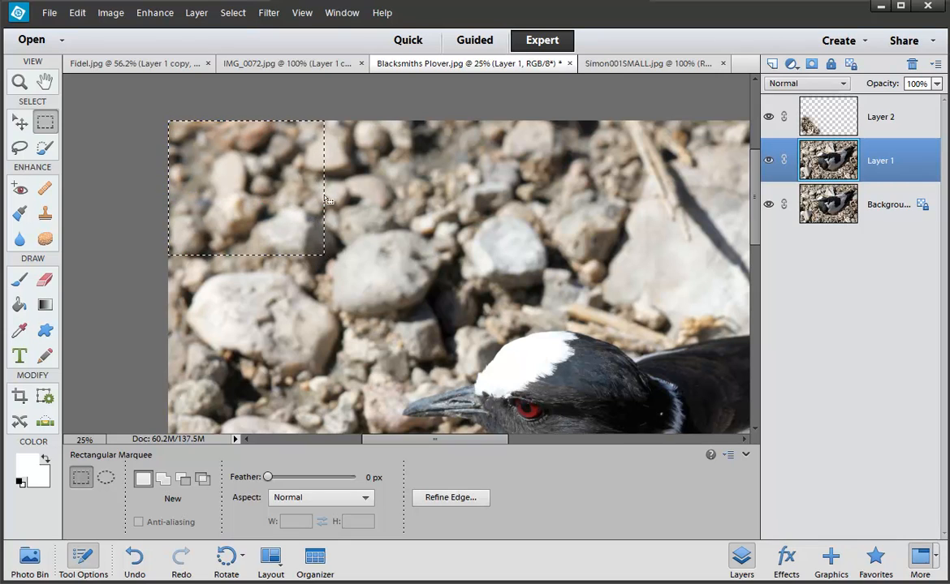
left_click(235, 14)
left_click(248, 149)
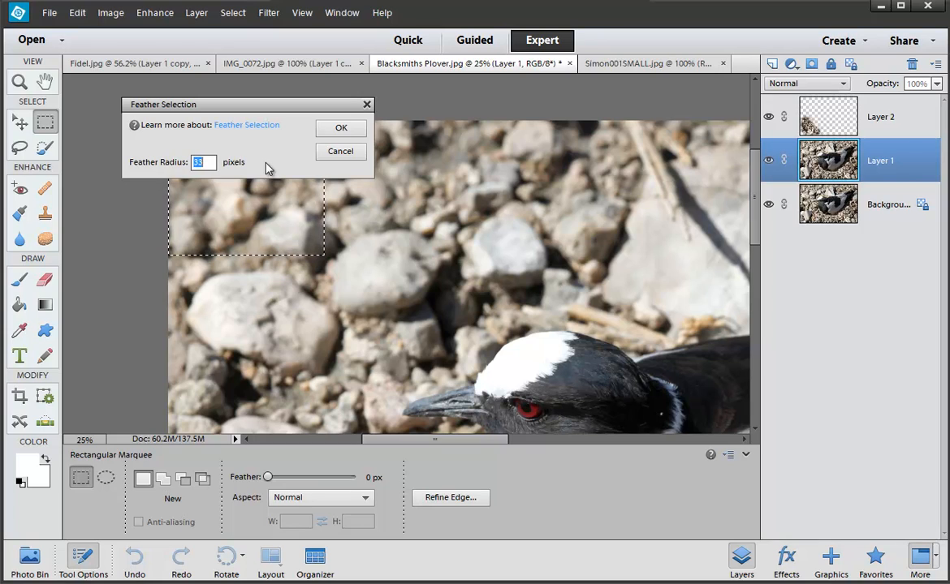
left_click(341, 131)
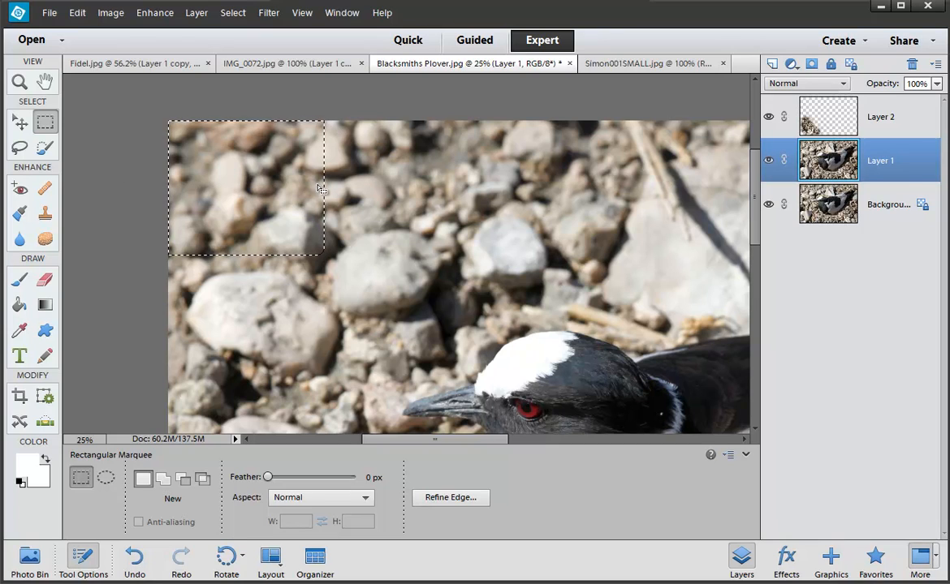
Try moving a copy of the feathered corner selection over the nearby stones, and delete the copied layer
key("ctrl+j")
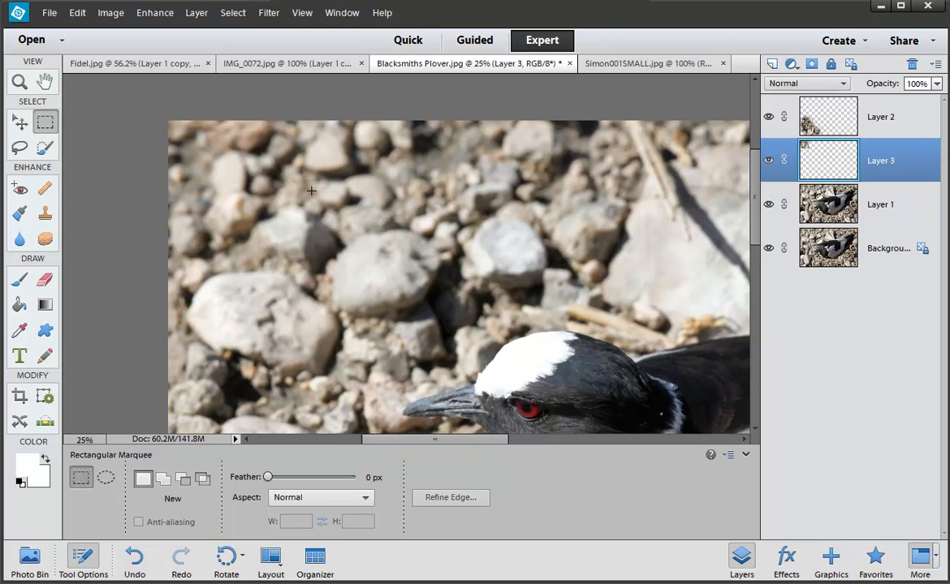
key("v")
left_click_drag(271, 199, 321, 237)
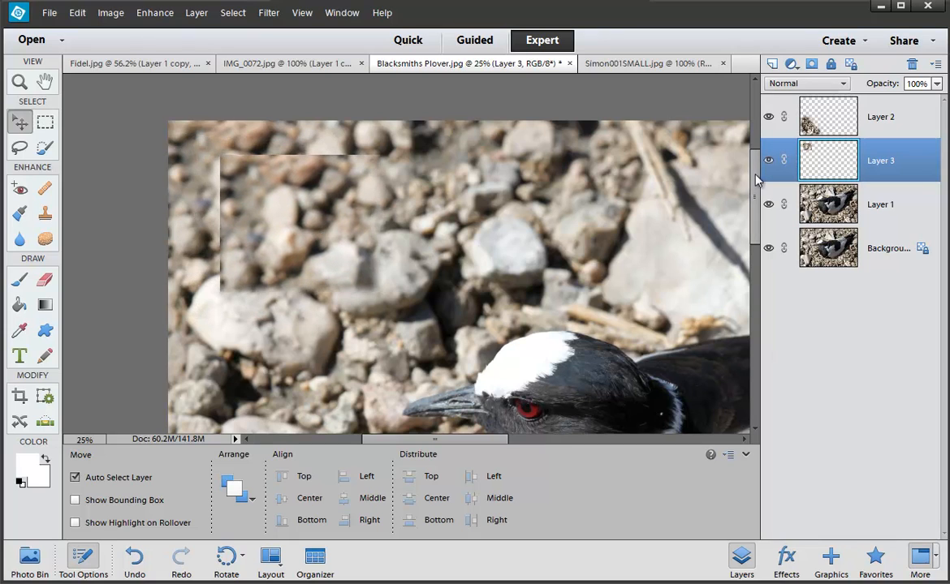
left_click_drag(895, 177, 911, 64)
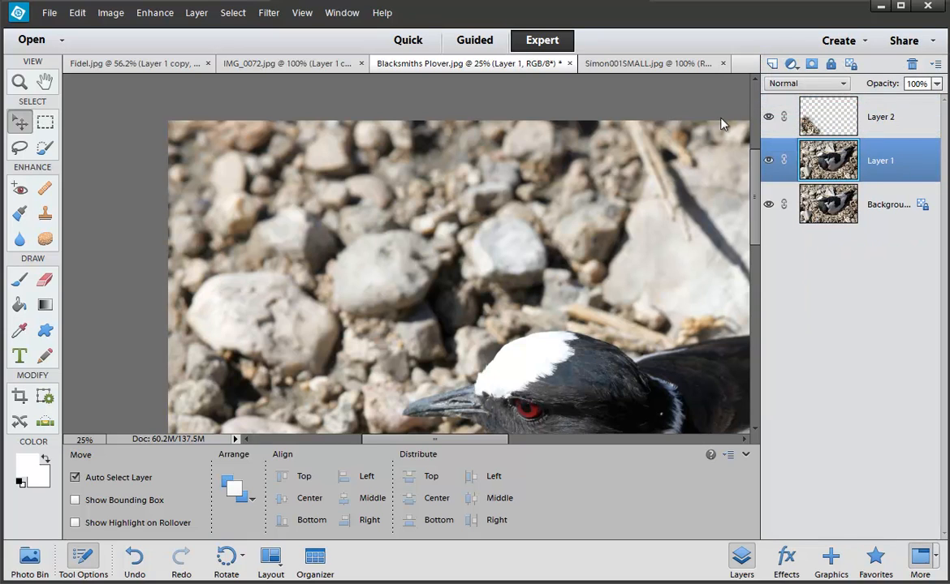
Lasso the small stones in the upper-left corner of Layer 1 with an 83 px feather
left_click(19, 150)
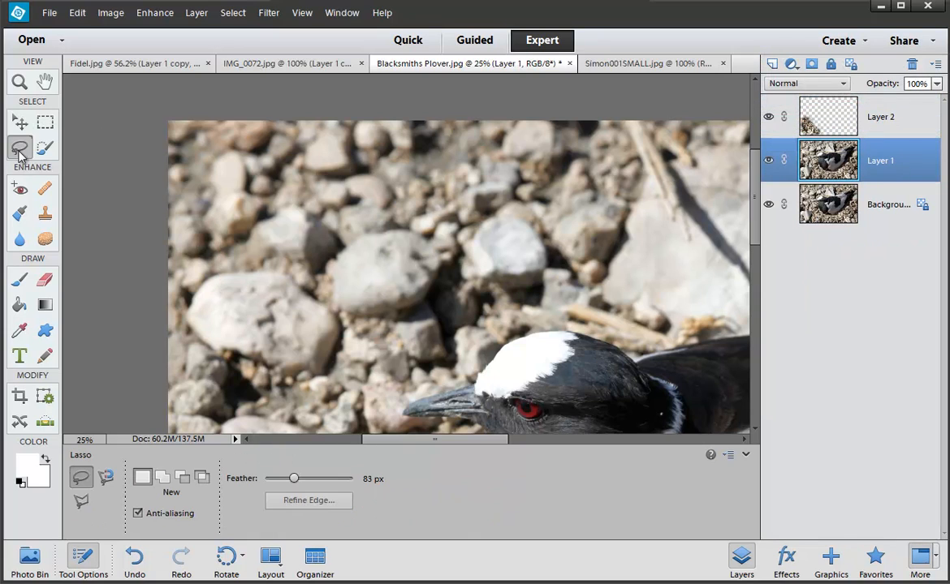
left_click_drag(316, 138, 172, 140)
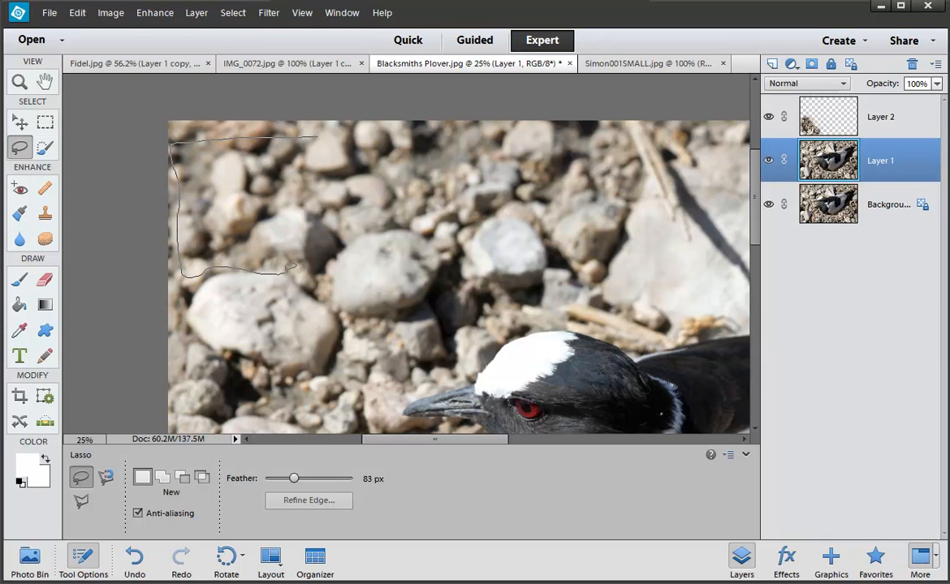
mouse_move(294, 265)
left_mouse_down()
mouse_move(321, 258)
mouse_move(371, 214)
left_mouse_up()
left_click_drag(325, 132, 321, 135)
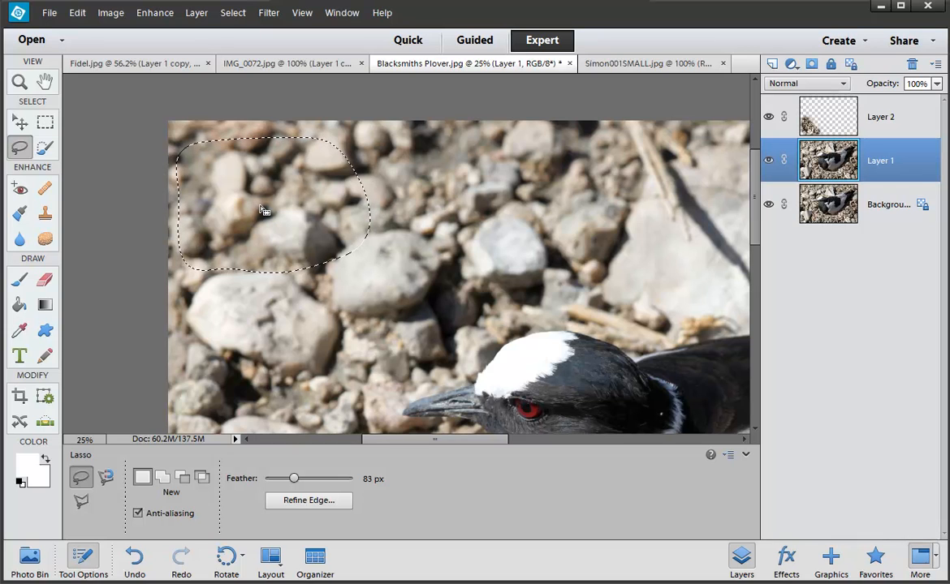
Copy the lassoed stones to a new layer and move the patch over the large pale stone just below
key("ctrl+j")
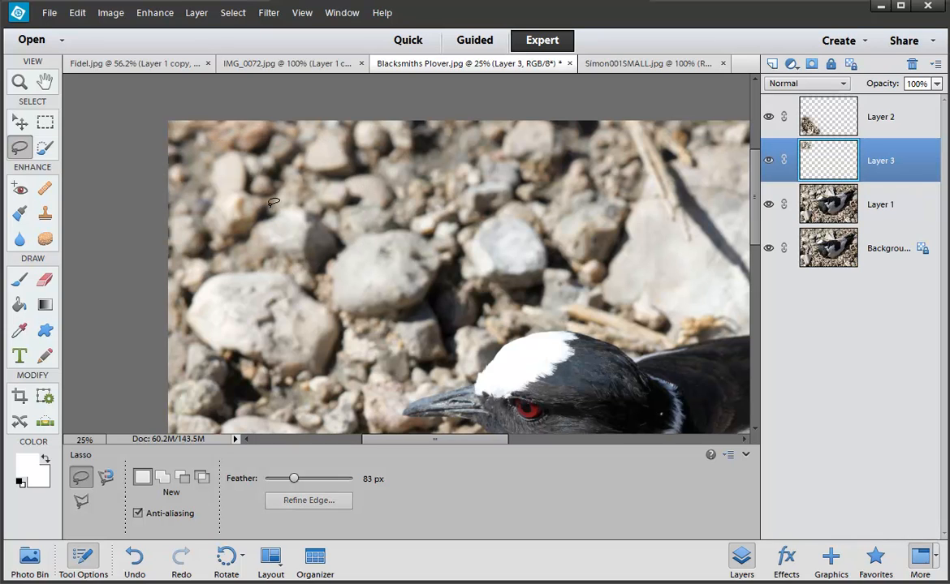
key("v")
left_click_drag(272, 192, 268, 315)
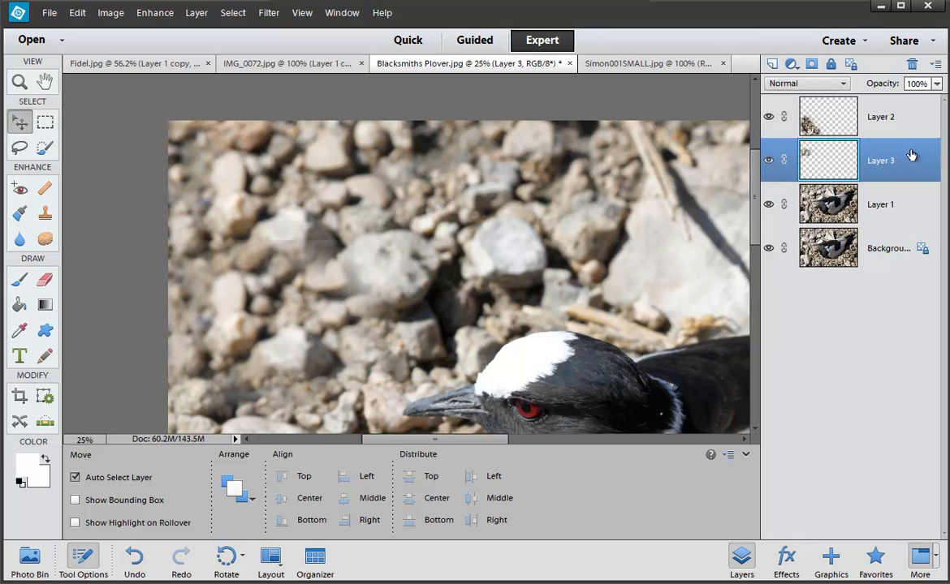
Duplicate the stone patch layer, flip the duplicate horizontally and place it over the pale stones above the bird's head
left_click_drag(828, 150, 774, 66)
left_click_drag(298, 311, 467, 217)
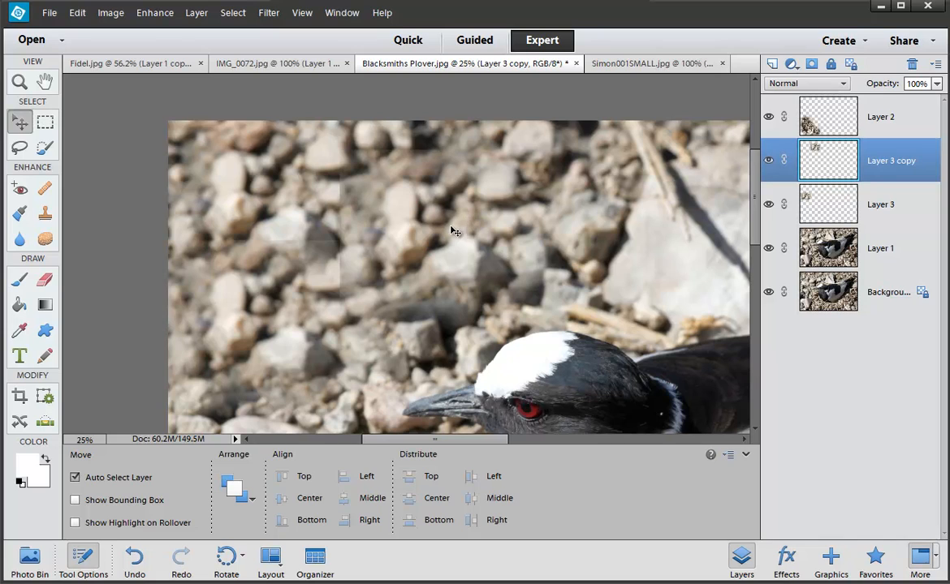
key("ctrl+t")
right_click(452, 228)
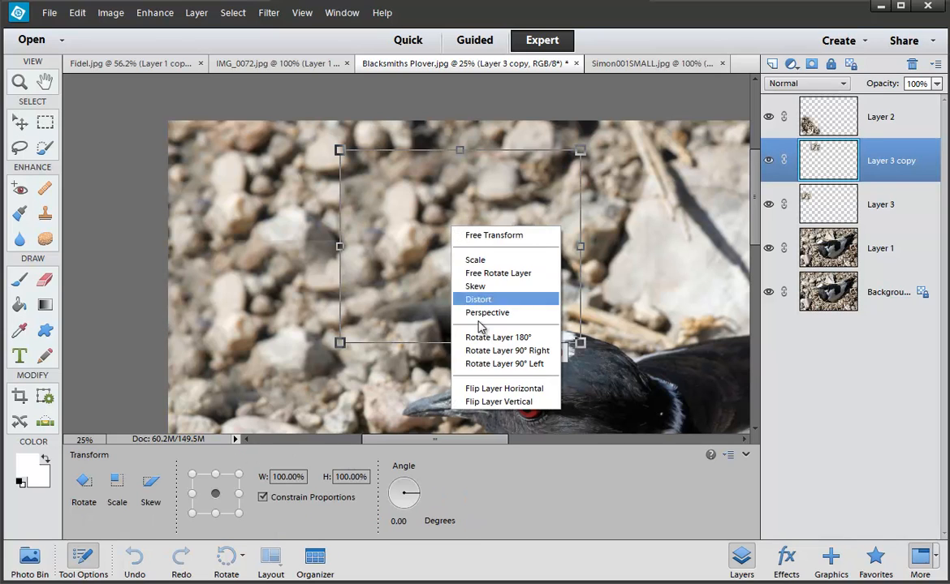
left_click(494, 389)
left_click_drag(484, 246, 501, 243)
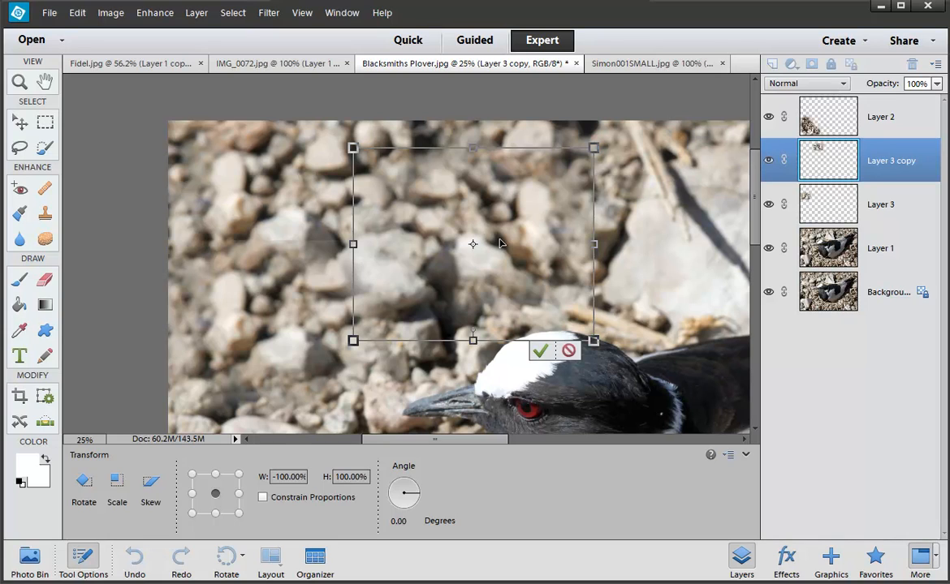
key("Return")
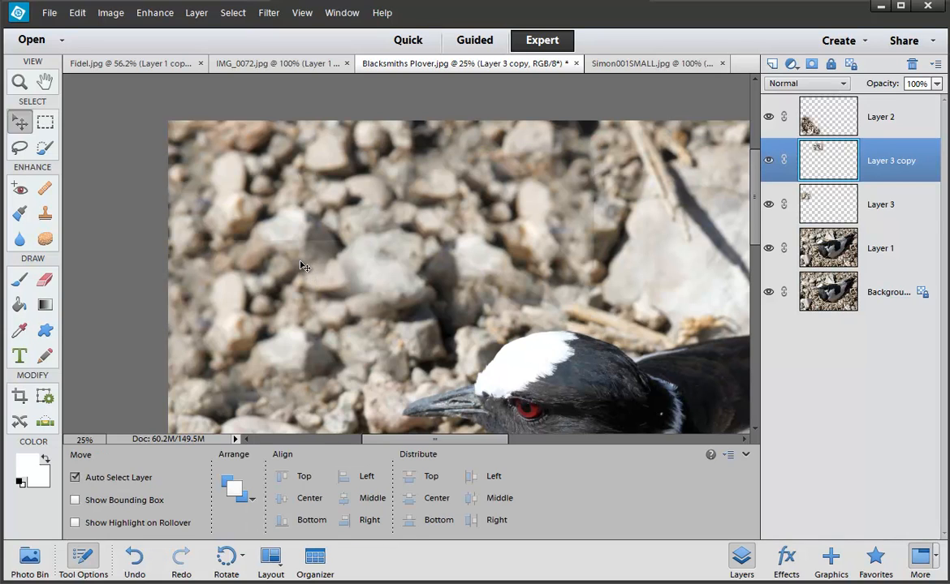
Select Layer 3 and set the Eraser to the Brush type with a 45 px size
left_click(290, 244)
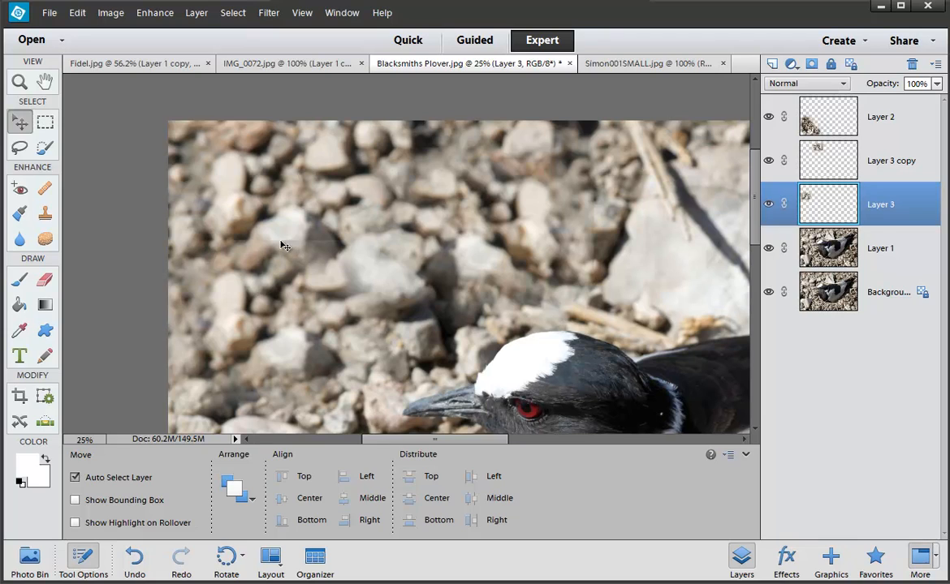
key("e")
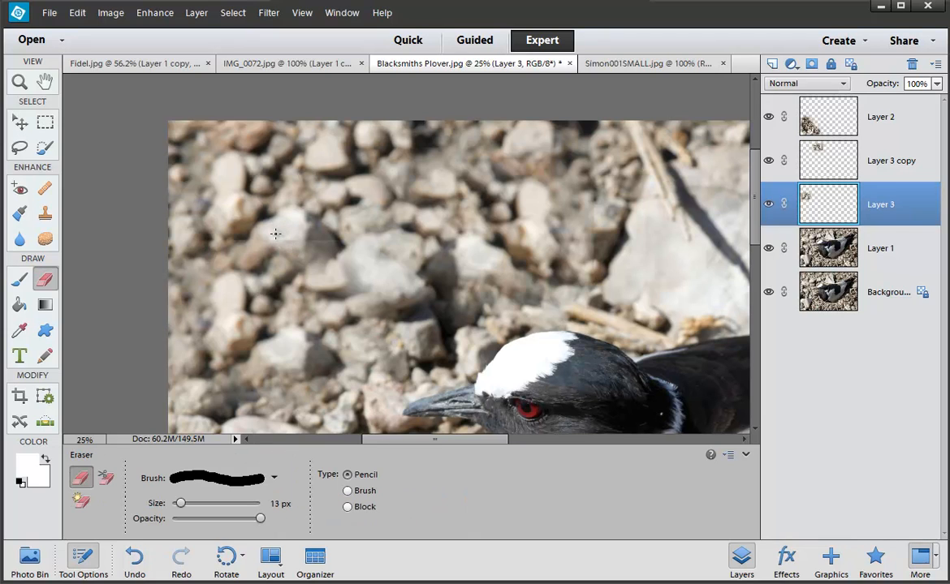
key("bracketright")
key("bracketright")
key("bracketright")
key("bracketright")
key("bracketright")
key("bracketright")
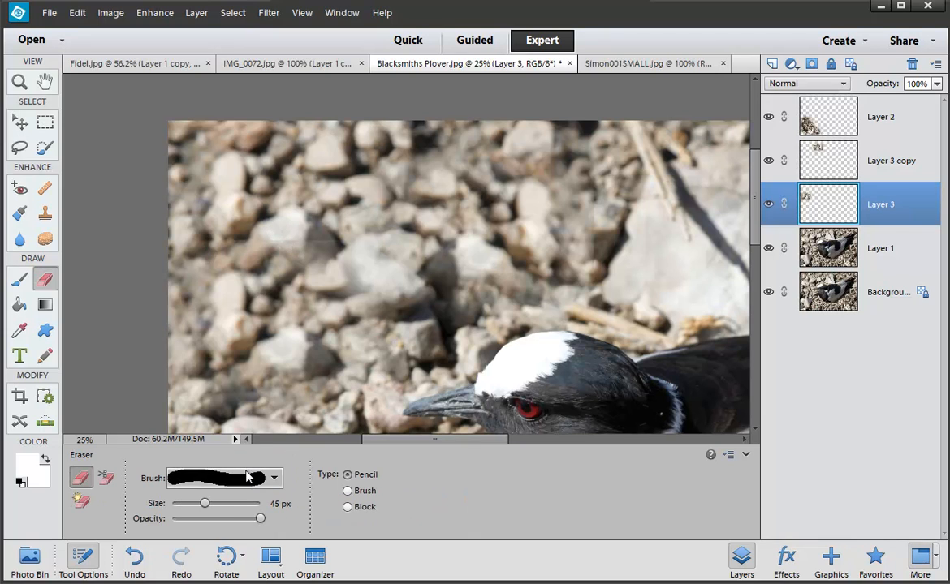
left_click(348, 490)
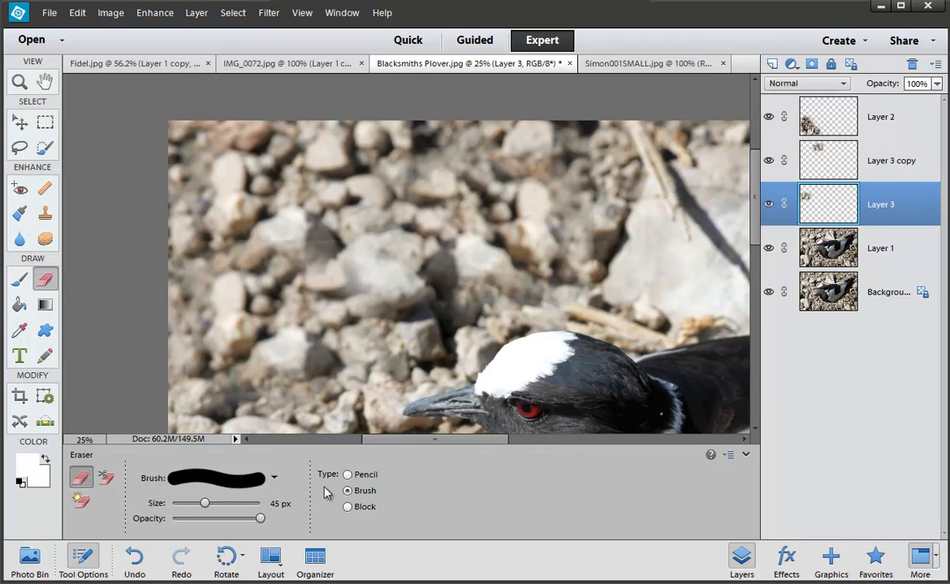
Give the Eraser a soft round brush tip and enlarge it to 150 px
left_click(269, 482)
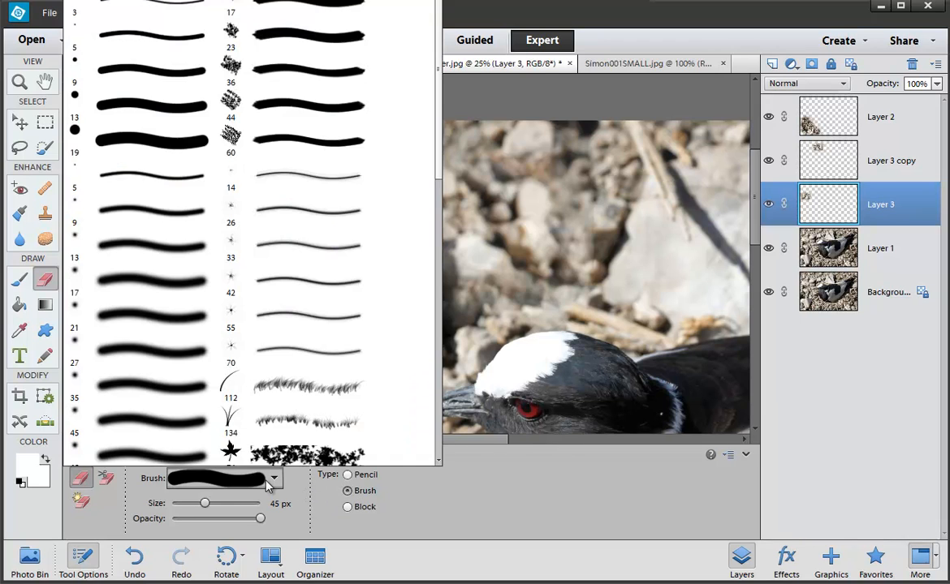
left_click(150, 244)
key("bracketright")
key("bracketright")
key("bracketright")
key("bracketright")
key("bracketright")
key("bracketright")
key("bracketright")
key("bracketright")
key("bracketright")
key("bracketright")
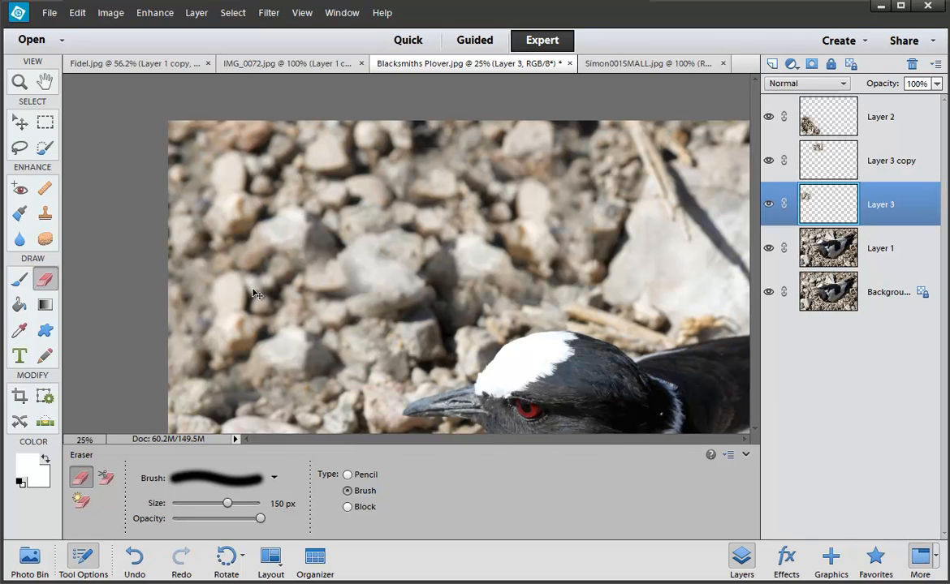
Compare the whole photo before and after by hiding and reshowing Layer 3, Layer 3 copy and Layer 2
key("ctrl+0")
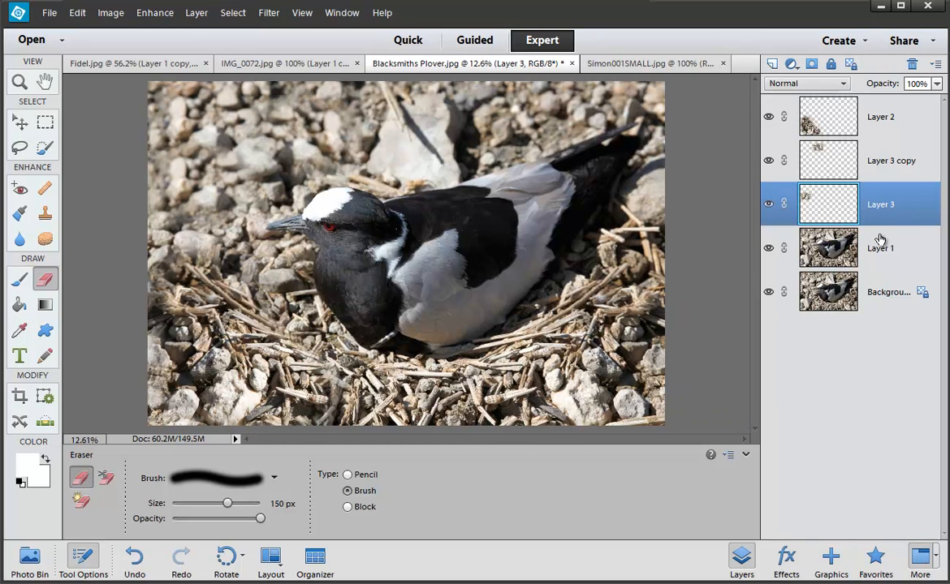
left_click(768, 204)
left_click(767, 159)
left_click(769, 117)
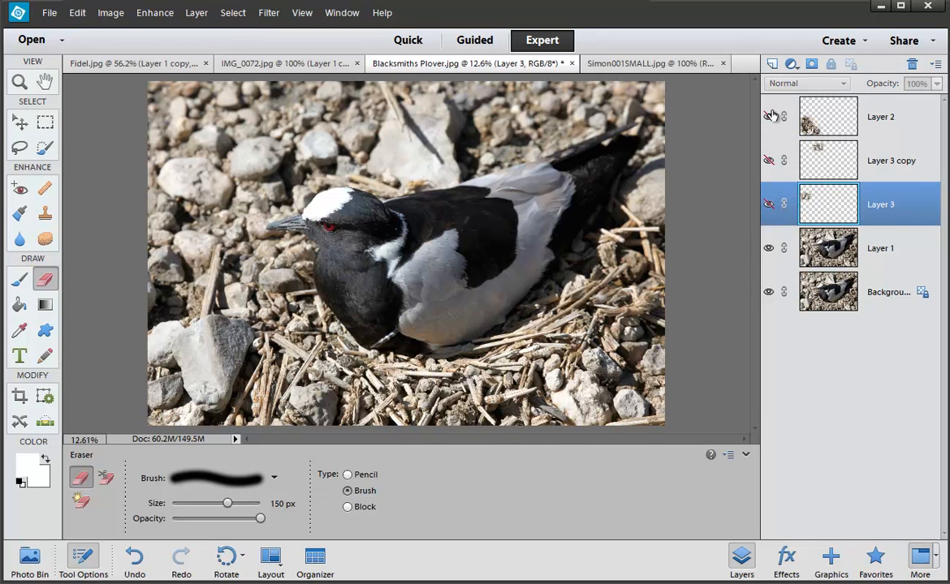
left_click(769, 118)
left_click(768, 160)
left_click(768, 204)
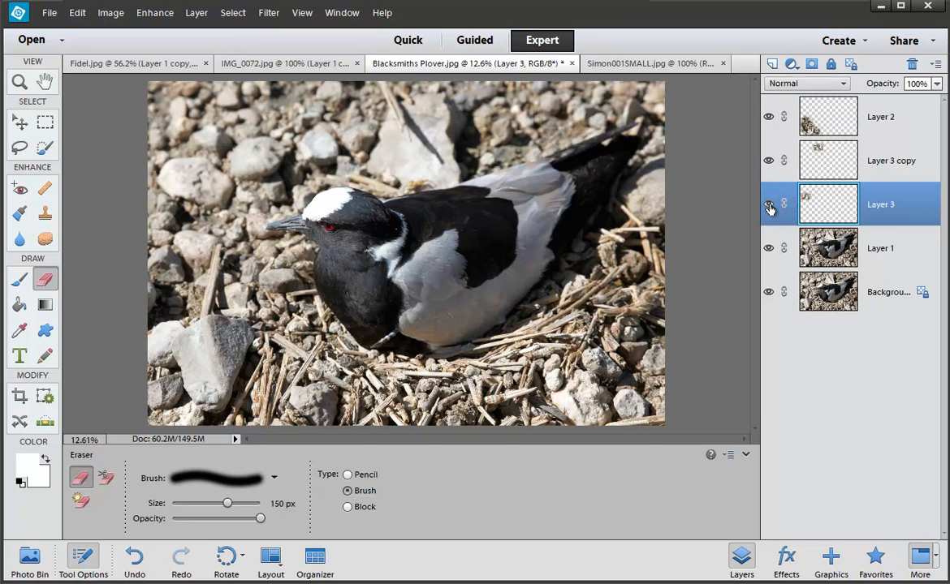